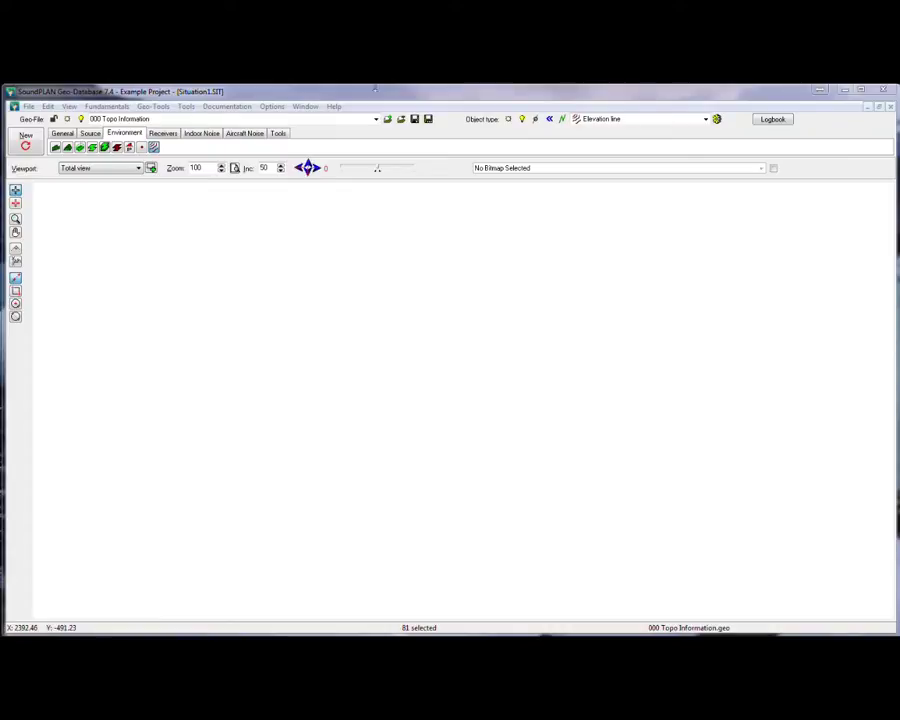
Open the Geo-File dropdown to list Situation1's Geo-Files, with 000 Topo Information active.
{"action": "left_click", "coordinate": [270, 119]}
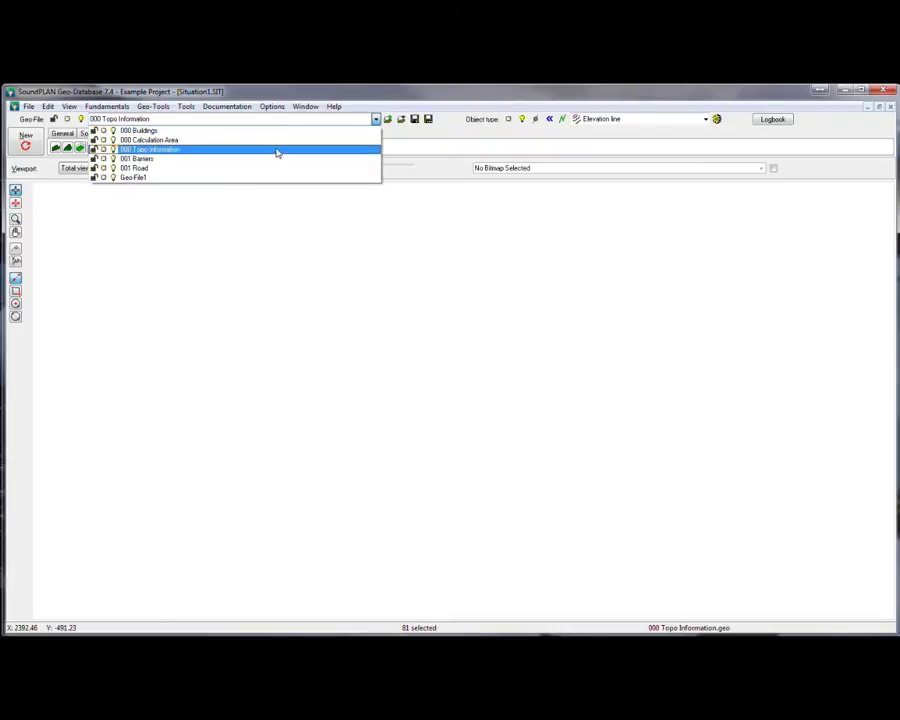
Keep 000 Topo Information active and start a DXF import of Base Model New.dxf.
{"action": "left_click", "coordinate": [275, 149]}
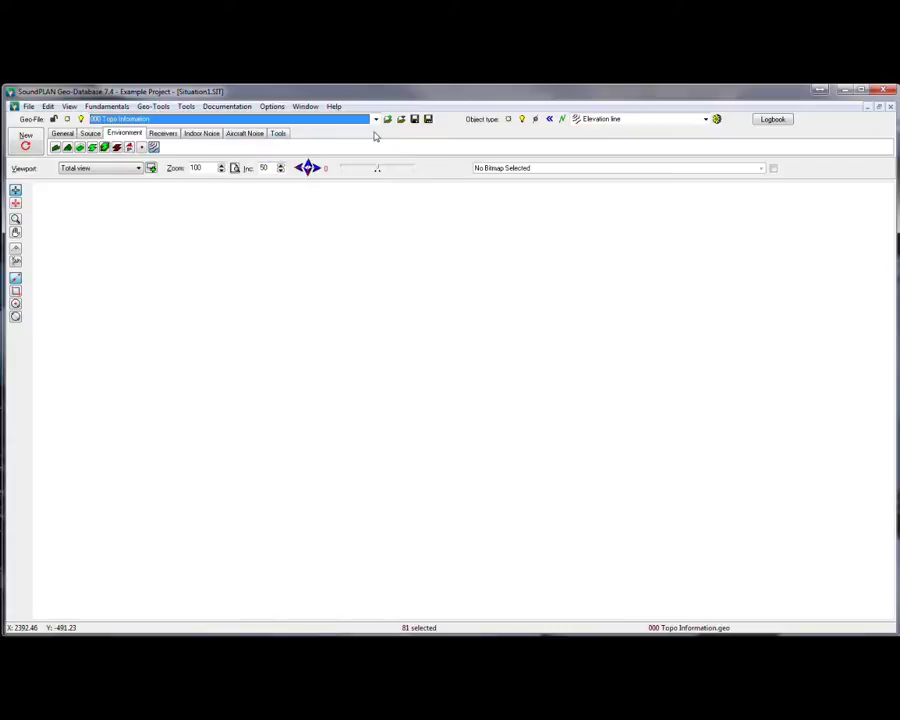
{"action": "left_click", "coordinate": [30, 107]}
{"action": "mouse_move", "coordinate": [200, 186]}
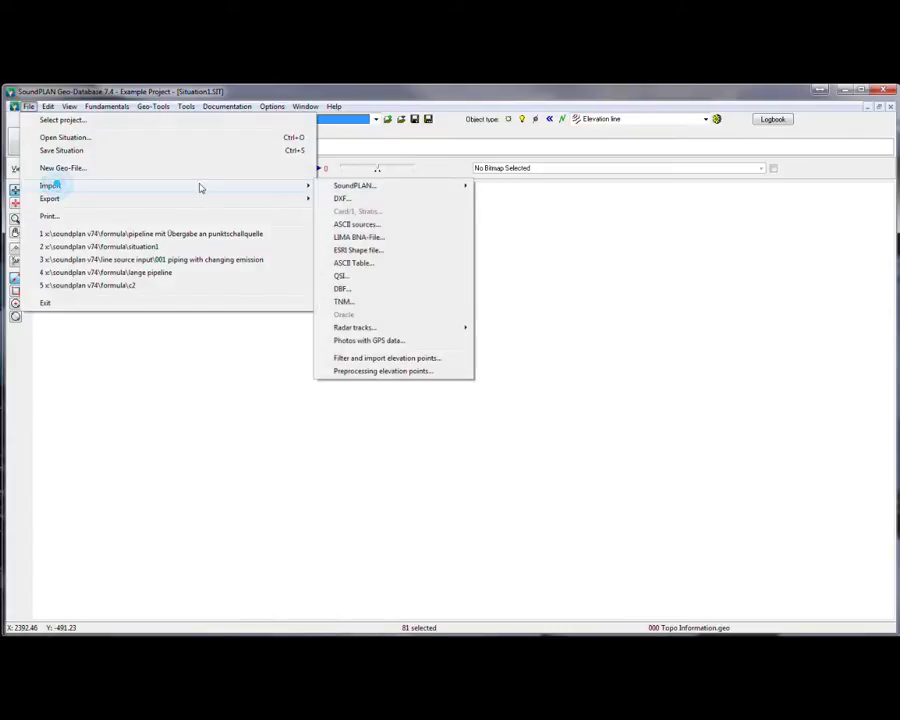
{"action": "left_click", "coordinate": [357, 200]}
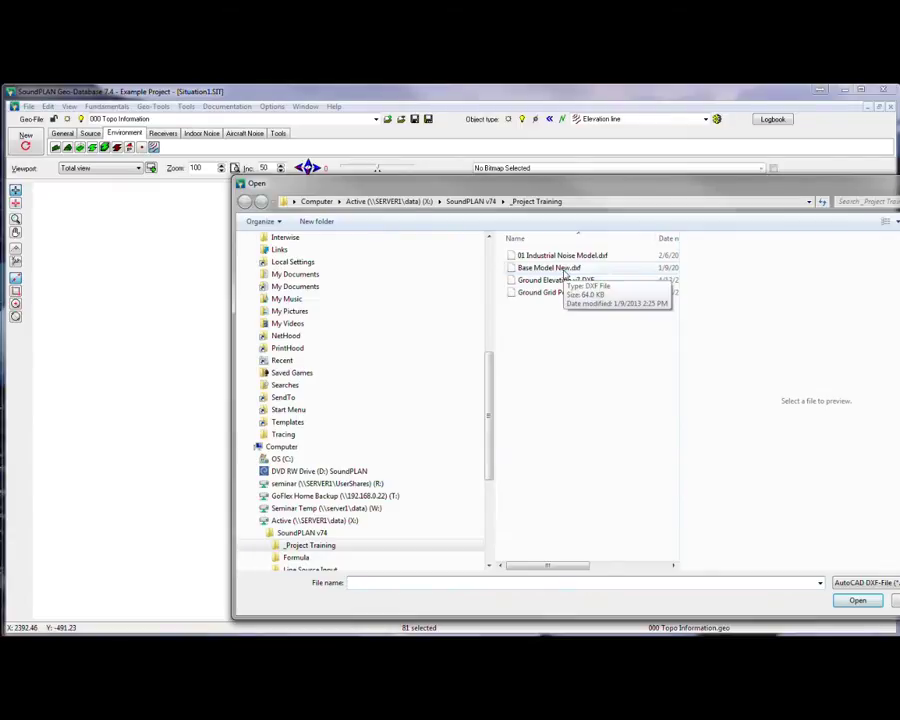
{"action": "left_click", "coordinate": [565, 273]}
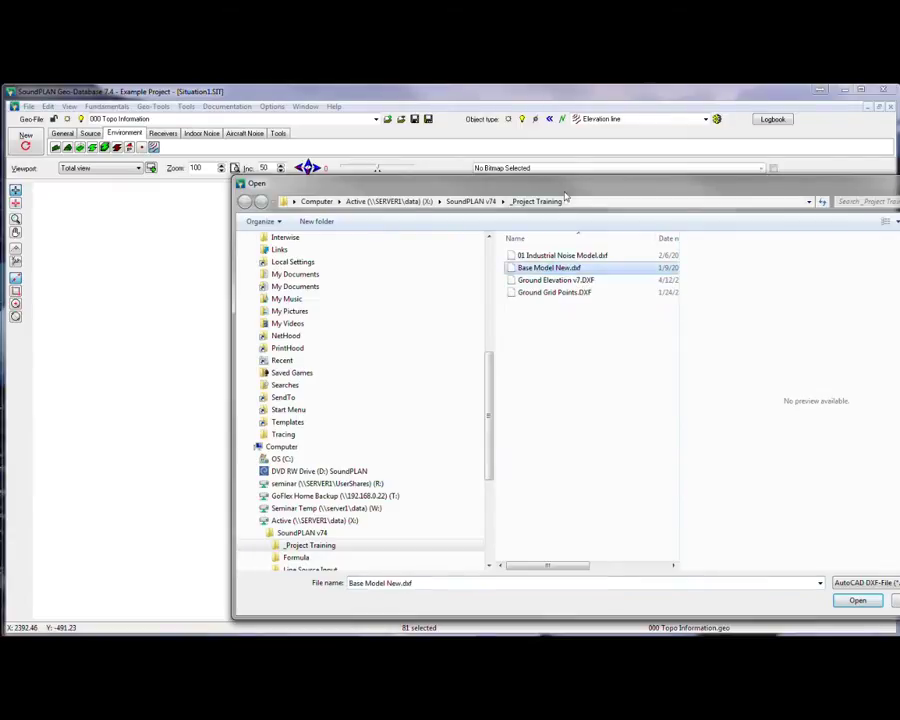
{"action": "left_click_drag", "start_coordinate": [560, 184], "coordinate": [459, 164]}
Open Base Model New.dxf and preview the ELEVATION_POINT and ELEVATION_LINE layers.
{"action": "left_click", "coordinate": [754, 584]}
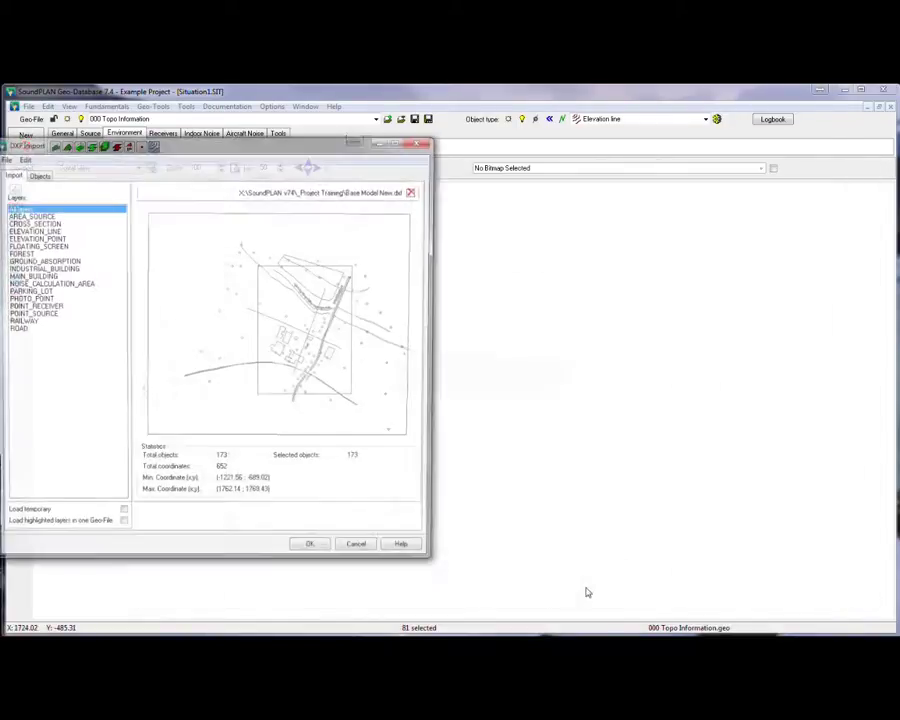
{"action": "left_click_drag", "start_coordinate": [240, 152], "coordinate": [397, 152]}
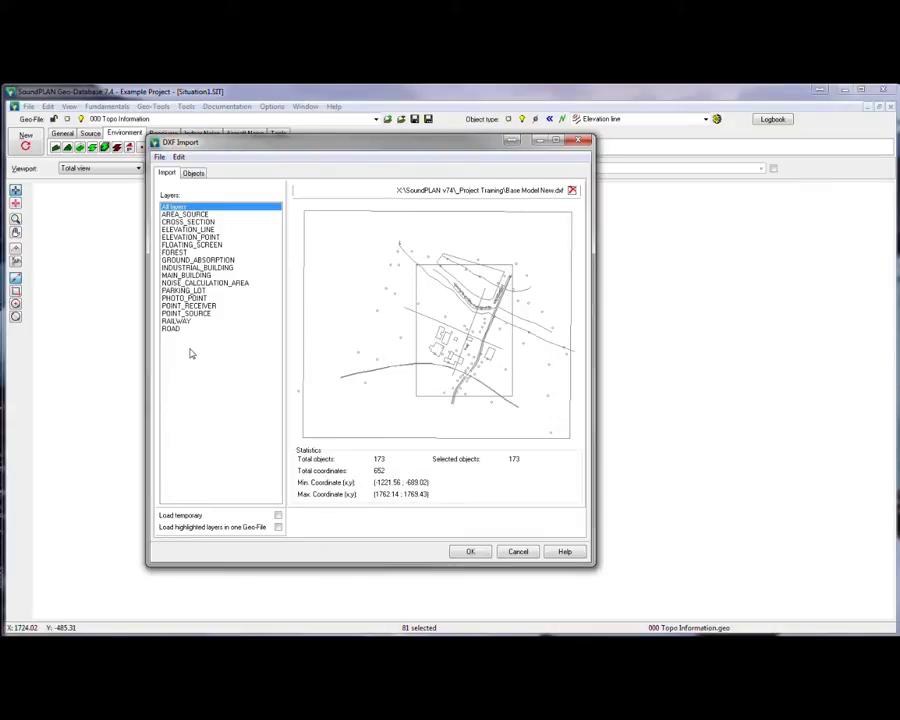
{"action": "left_click", "coordinate": [201, 236]}
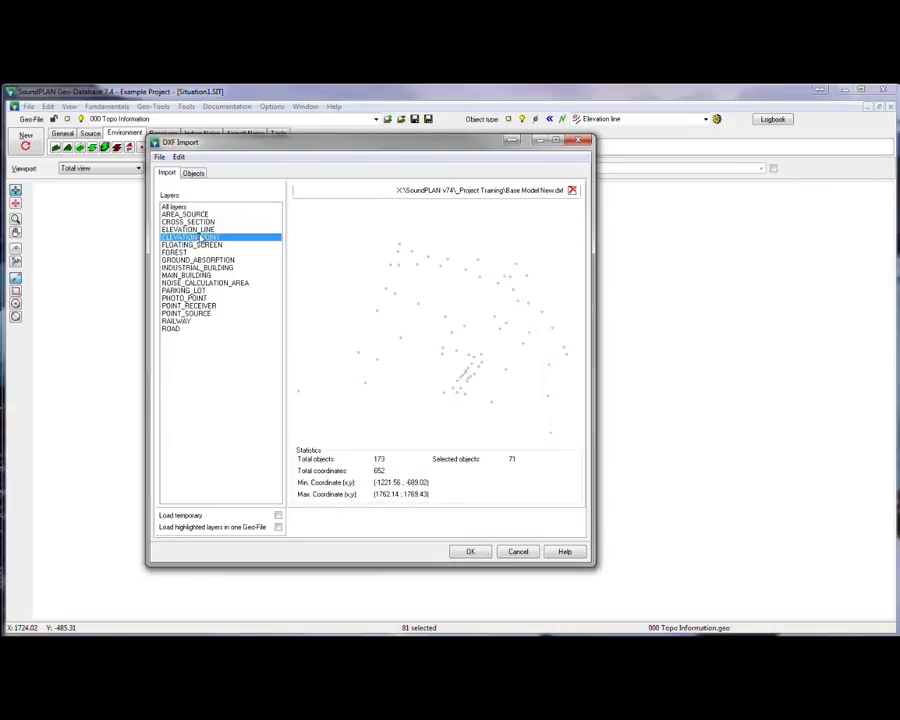
{"action": "left_click", "coordinate": [200, 230]}
{"action": "left_click", "coordinate": [201, 236]}
Load ELEVATION_POINT and ELEVATION_LINE together into the 000 Topo Information Geo-File.
{"action": "left_click", "coordinate": [279, 527]}
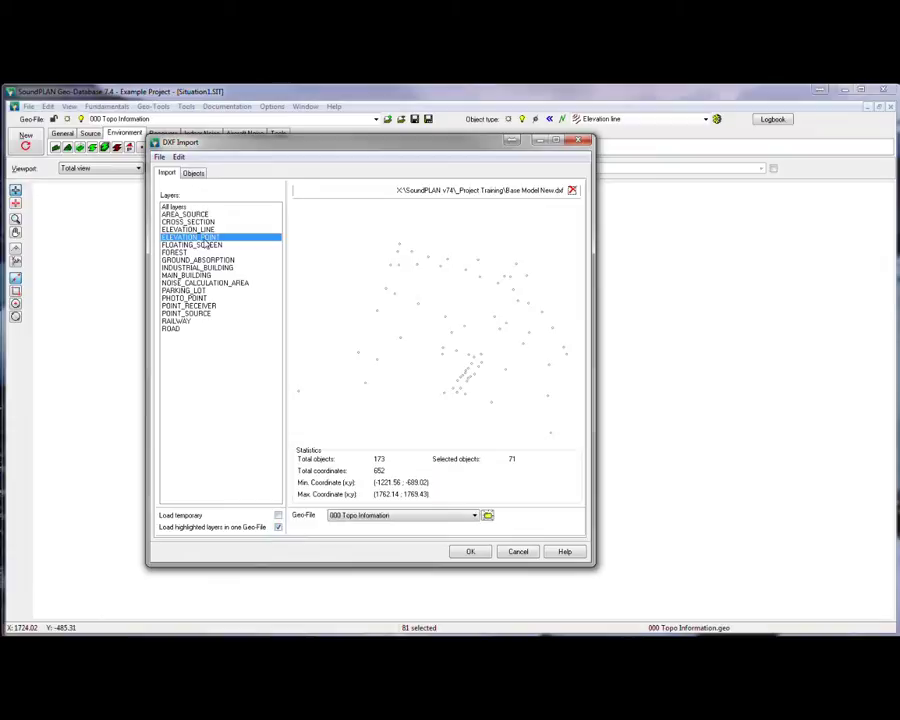
{"action": "left_click", "coordinate": [200, 229], "text": "ctrl"}
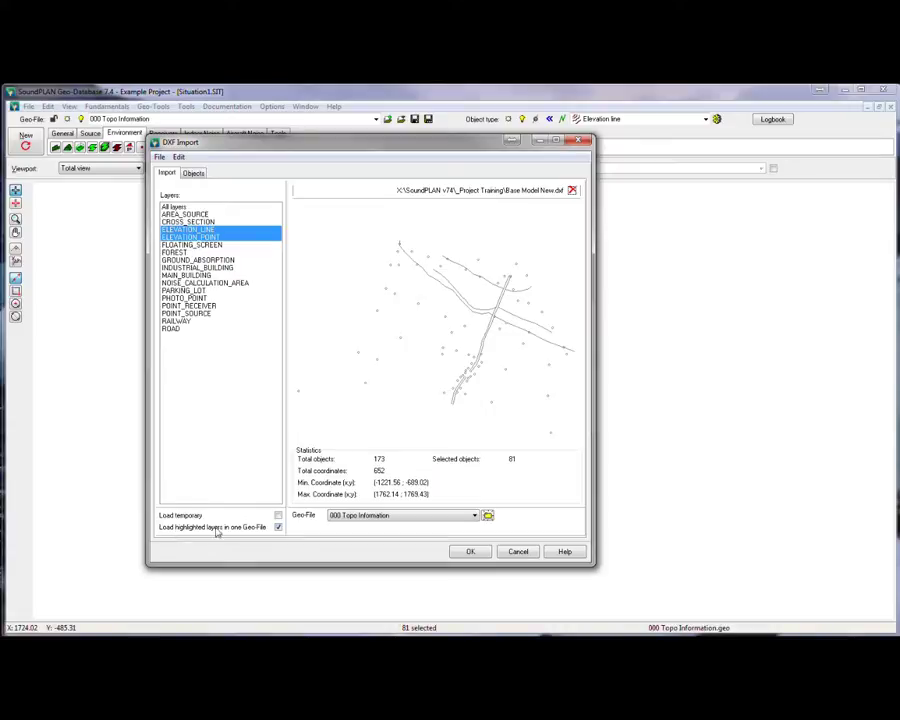
{"action": "left_click", "coordinate": [278, 527]}
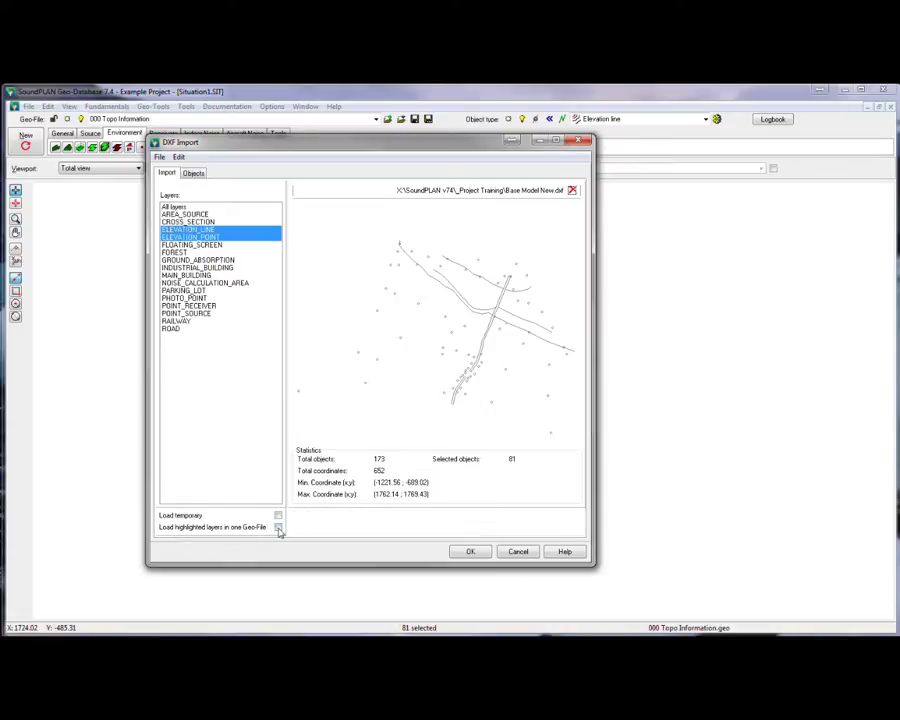
{"action": "left_click", "coordinate": [278, 527]}
{"action": "left_click", "coordinate": [378, 515]}
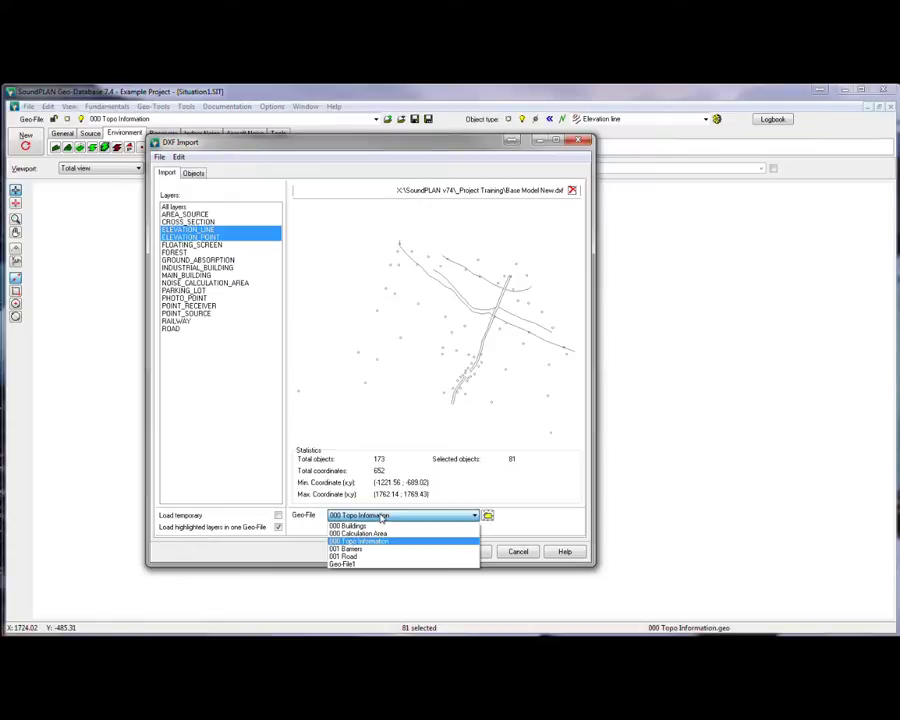
{"action": "left_click", "coordinate": [380, 517]}
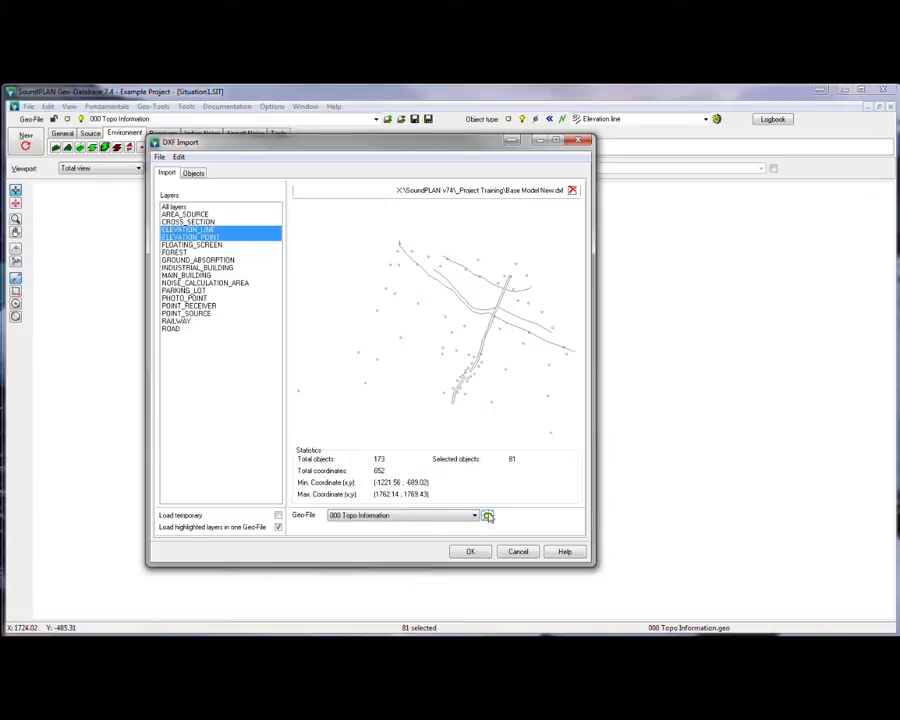
{"action": "left_click", "coordinate": [488, 517]}
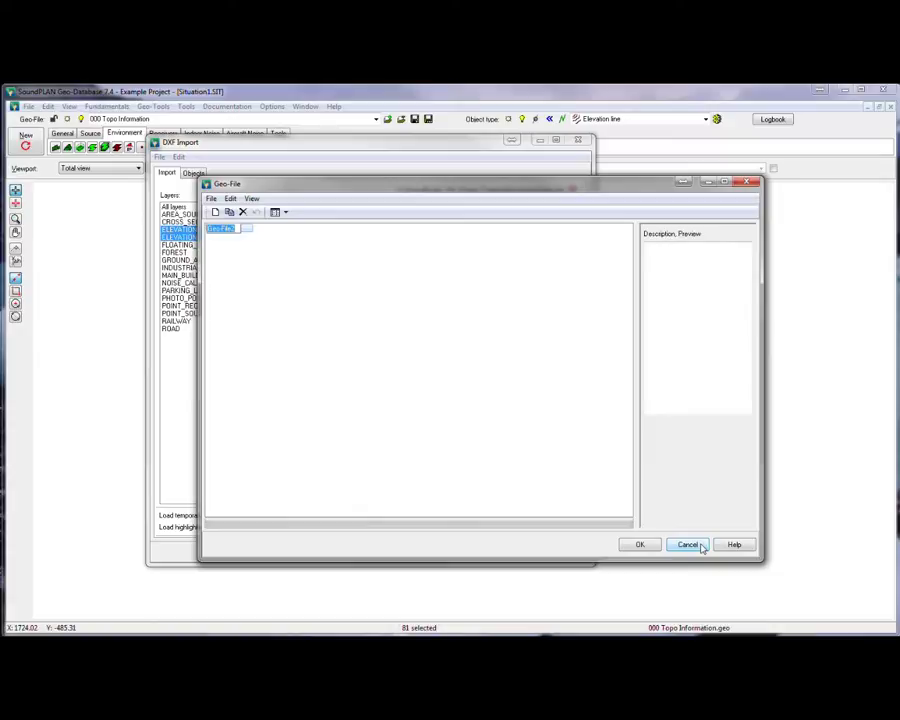
{"action": "left_click", "coordinate": [702, 546]}
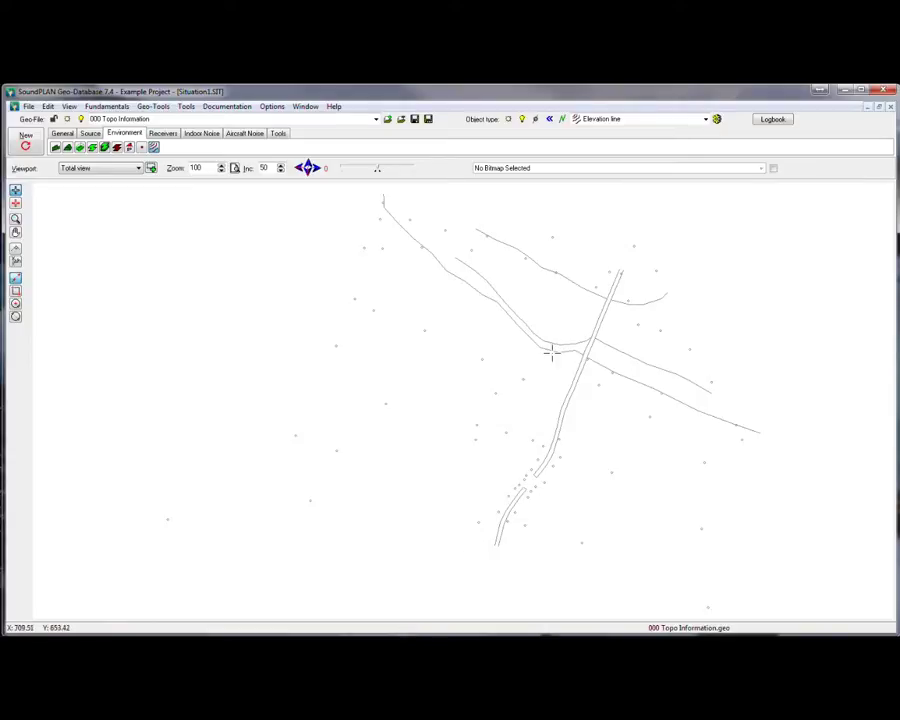
Show only the current object type, make points current, and select all 71 points.
{"action": "left_click", "coordinate": [69, 106]}
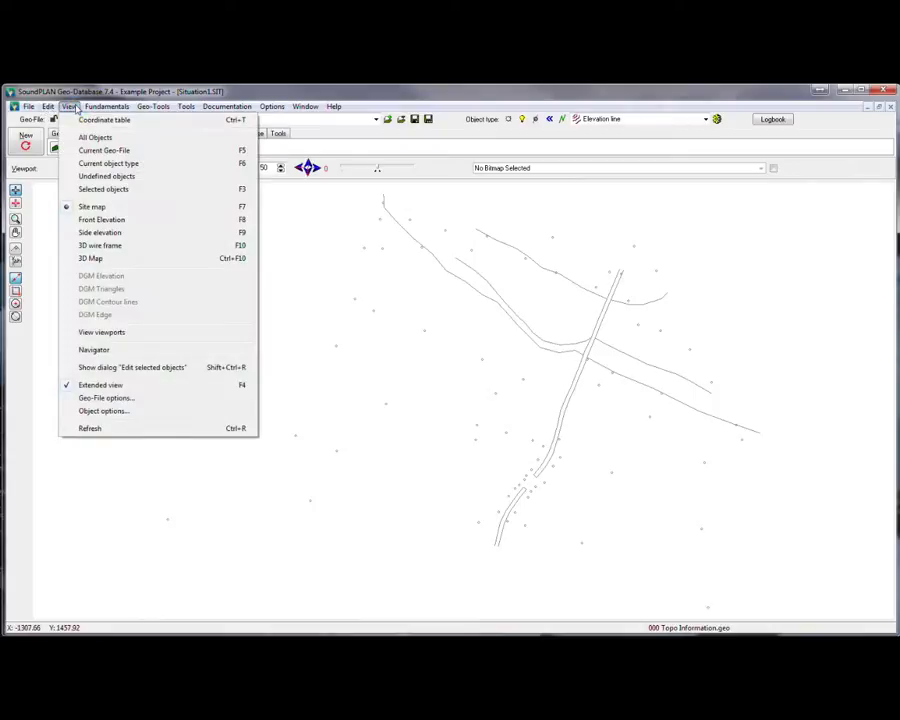
{"action": "left_click", "coordinate": [107, 164]}
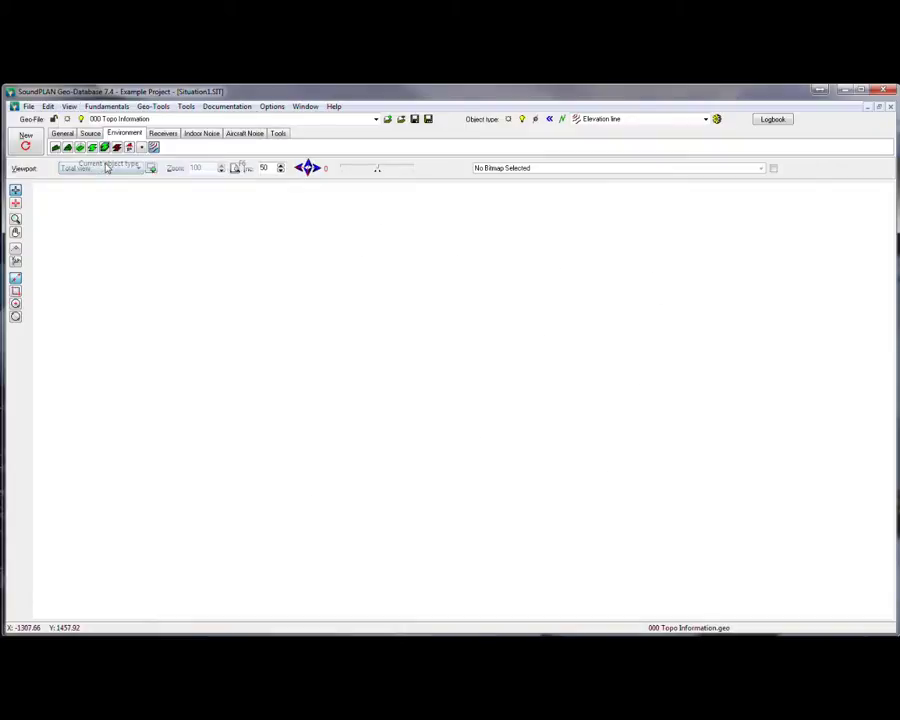
{"action": "left_click", "coordinate": [62, 133]}
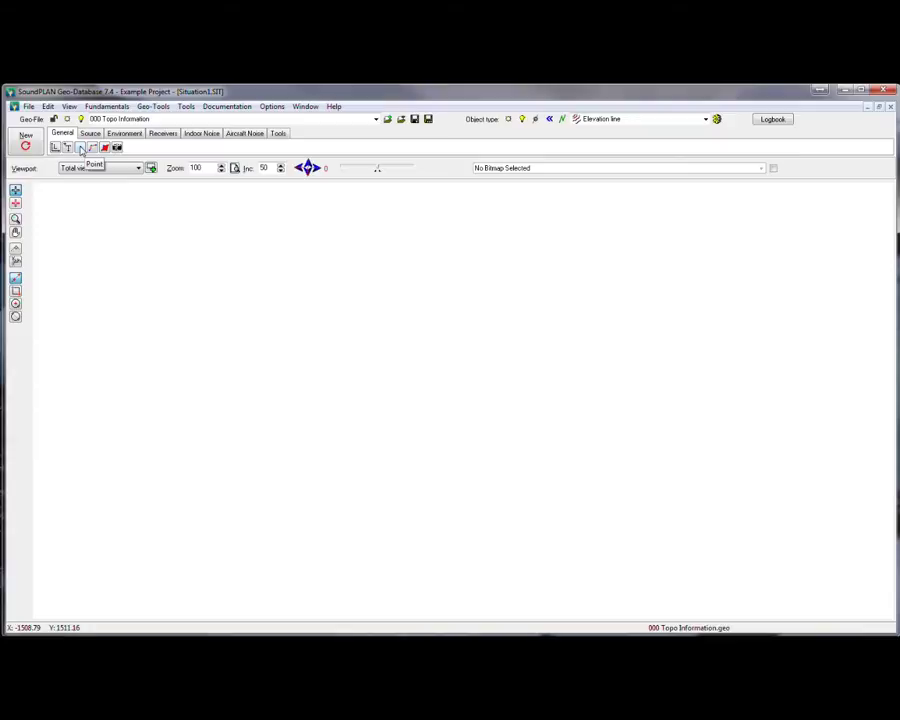
{"action": "left_click", "coordinate": [81, 148]}
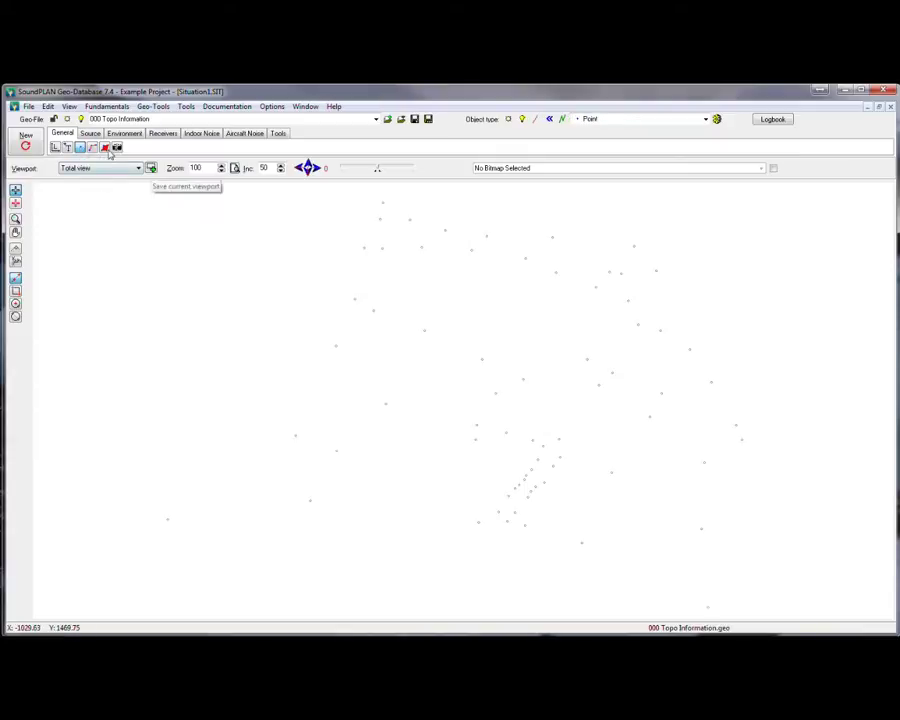
{"action": "left_click", "coordinate": [560, 119]}
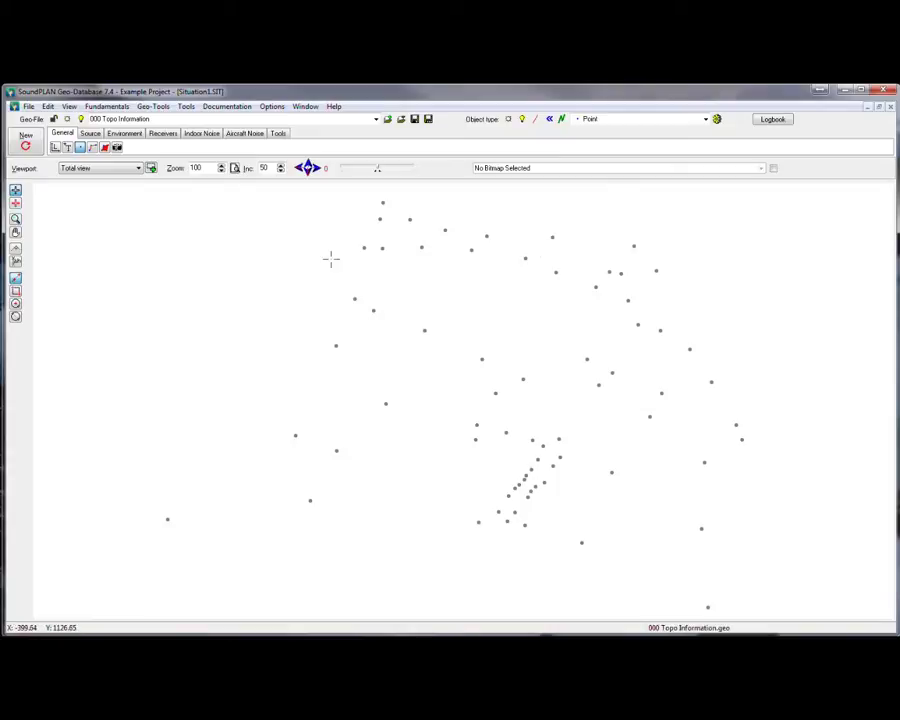
{"action": "key", "text": "ctrl+a"}
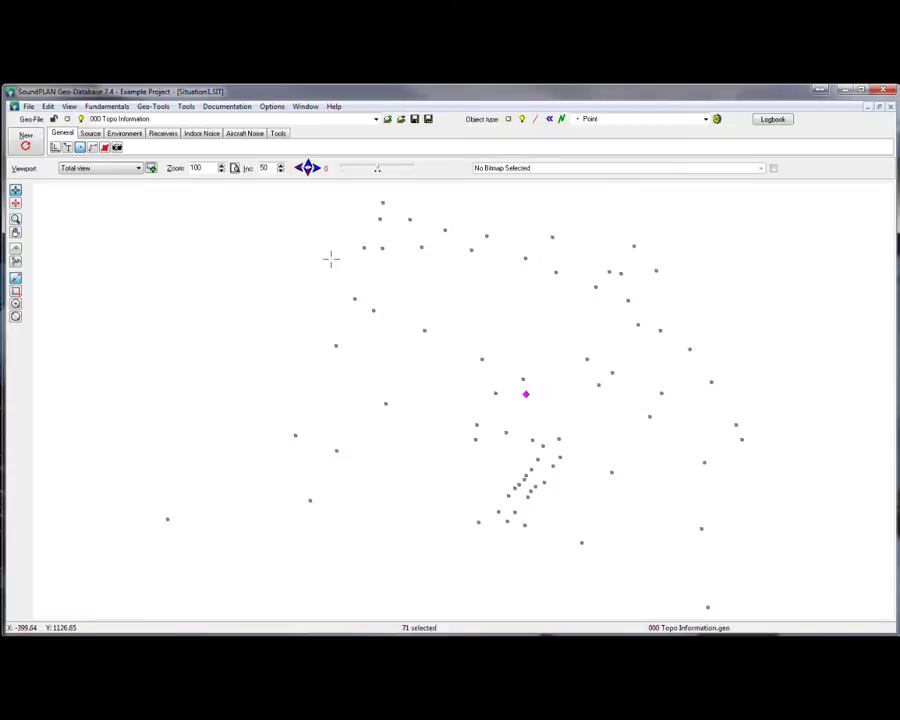
{"action": "left_click", "coordinate": [48, 106]}
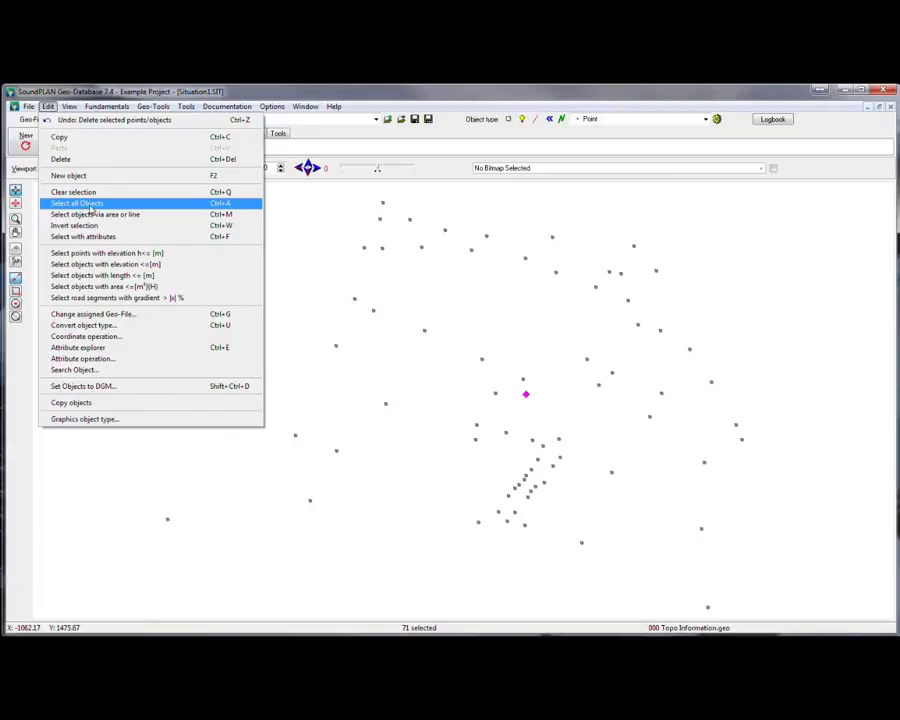
{"action": "left_click", "coordinate": [91, 204]}
Convert the selected points to Spot height objects.
{"action": "left_click", "coordinate": [48, 106]}
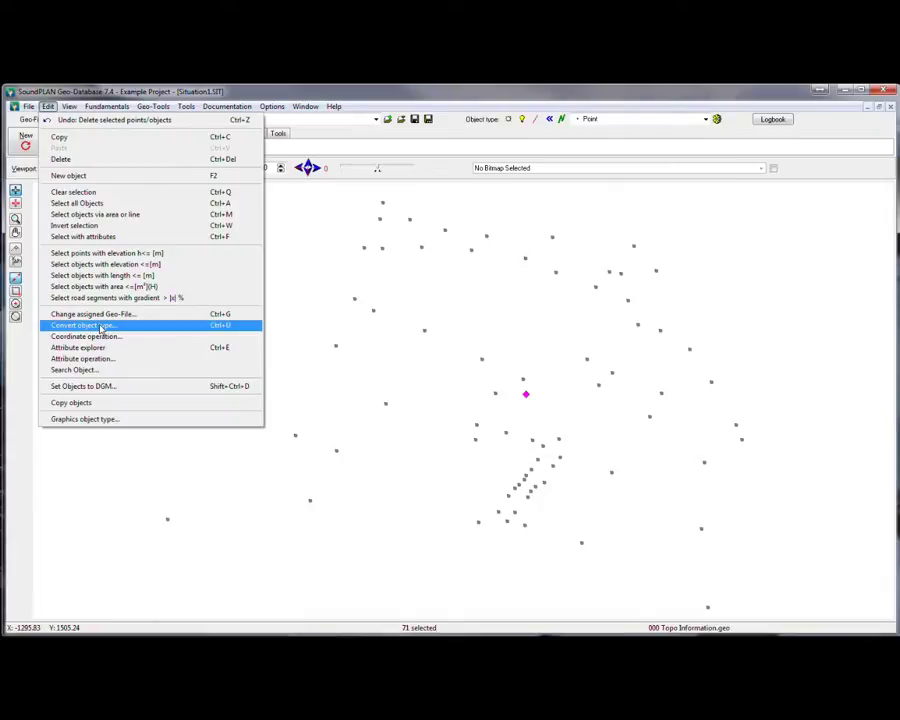
{"action": "left_click", "coordinate": [101, 327]}
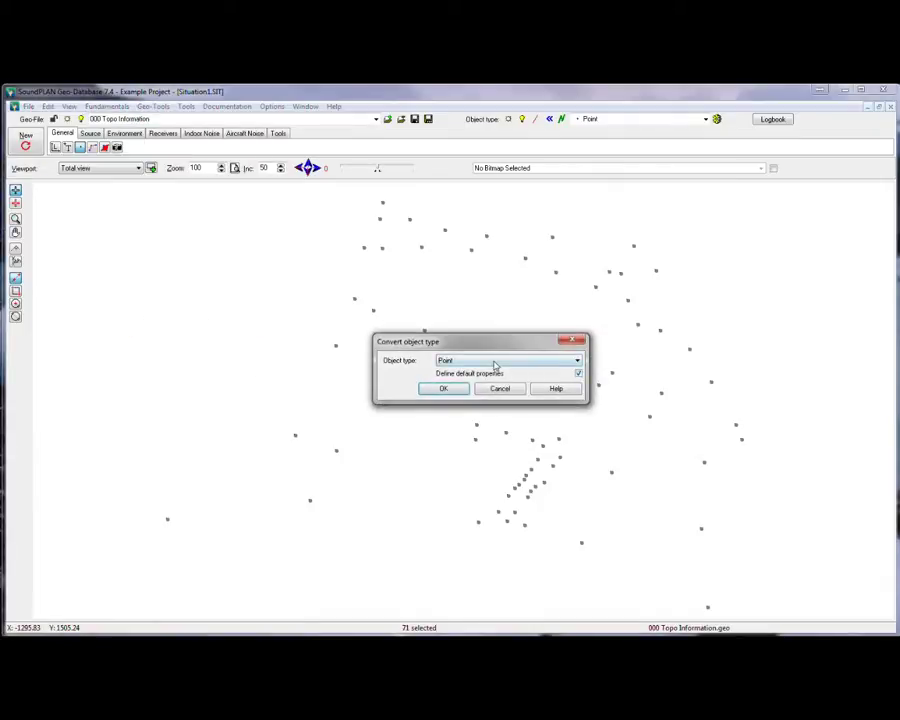
{"action": "left_click", "coordinate": [494, 364]}
{"action": "scroll", "coordinate": [494, 366], "scroll_direction": "down", "scroll_amount": 2}
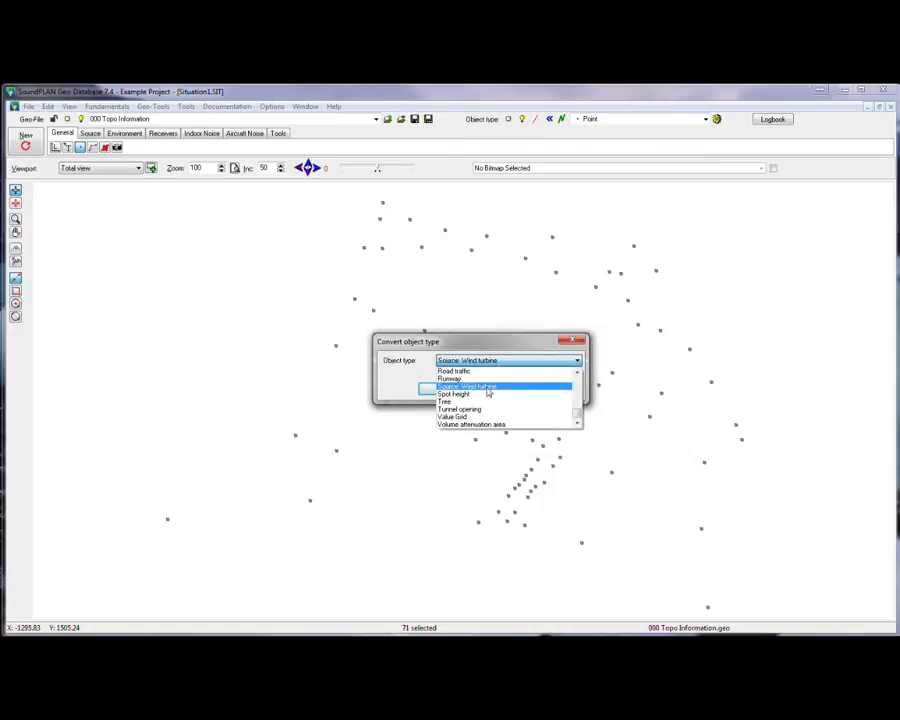
{"action": "left_click", "coordinate": [488, 384]}
{"action": "left_click", "coordinate": [463, 389]}
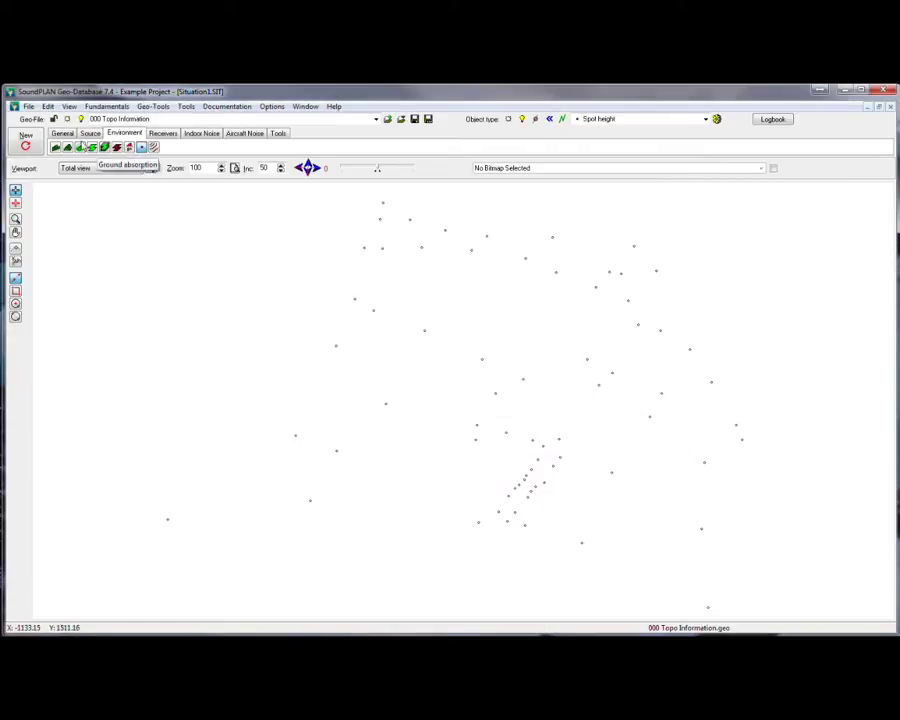
Make lines the current object type and convert the imported lines to Elevation line objects.
{"action": "left_click", "coordinate": [66, 134]}
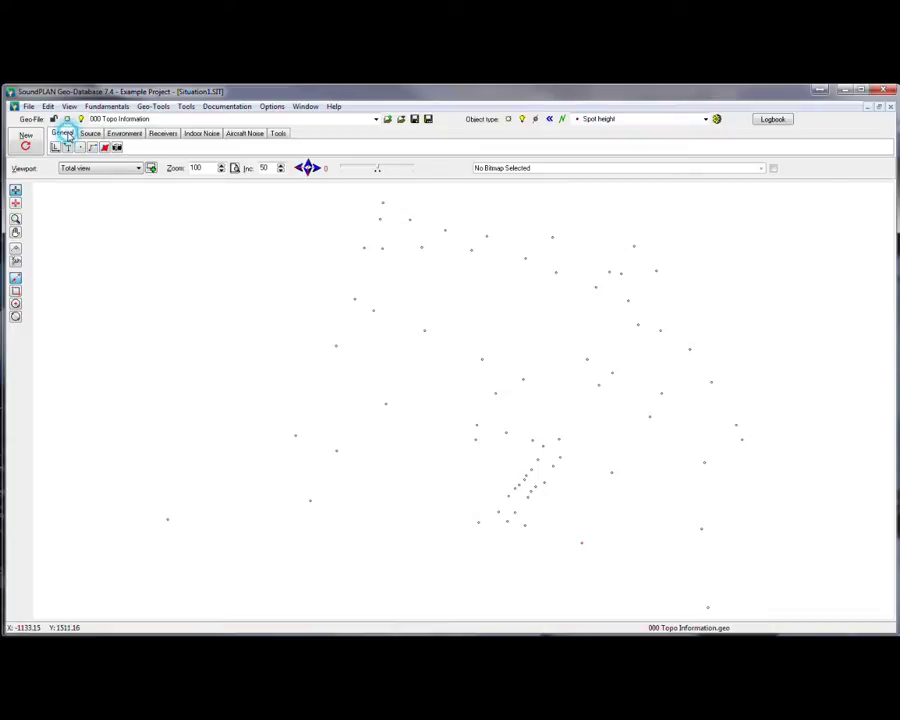
{"action": "left_click", "coordinate": [93, 148]}
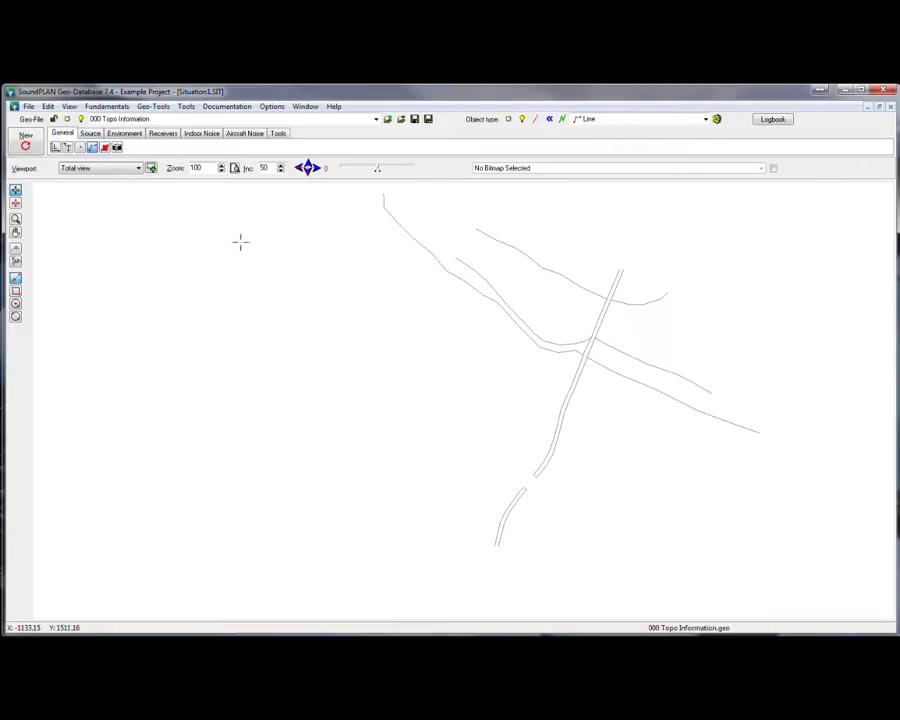
{"action": "key", "text": "ctrl+a"}
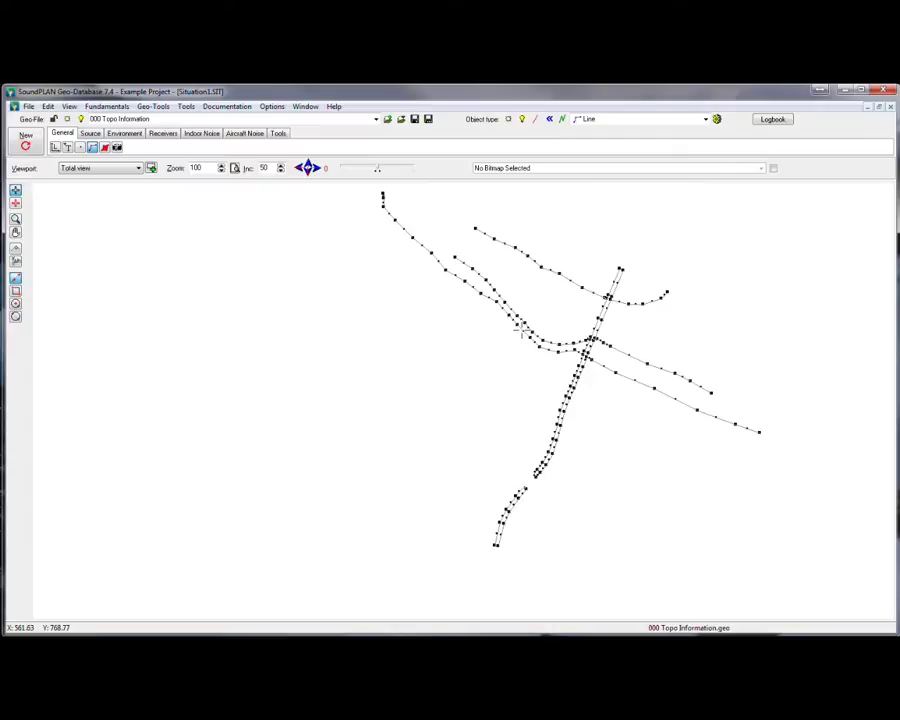
{"action": "key", "text": "Escape"}
{"action": "left_click", "coordinate": [313, 293]}
{"action": "right_click", "coordinate": [314, 296]}
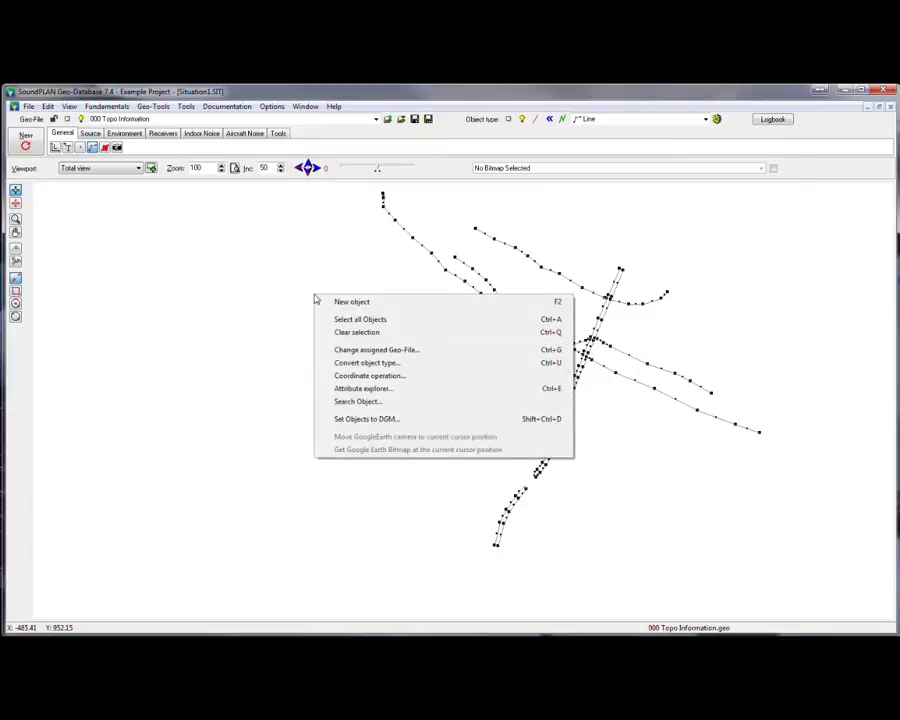
{"action": "left_click", "coordinate": [374, 364]}
{"action": "left_click", "coordinate": [492, 361]}
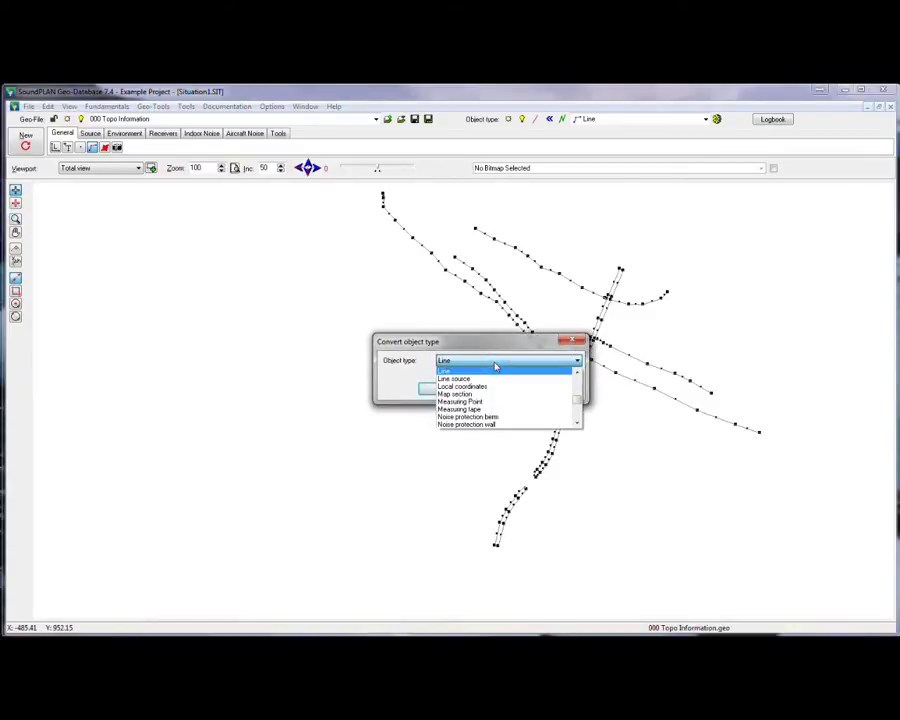
{"action": "key", "text": "e"}
{"action": "left_click", "coordinate": [489, 372]}
{"action": "left_click", "coordinate": [446, 387]}
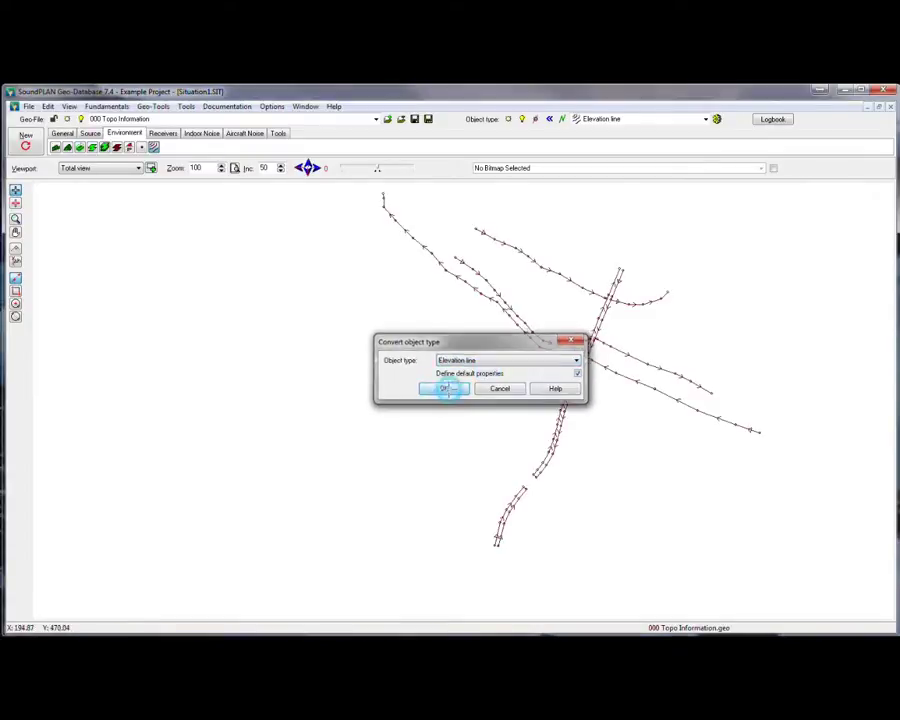
{"action": "left_click", "coordinate": [68, 106]}
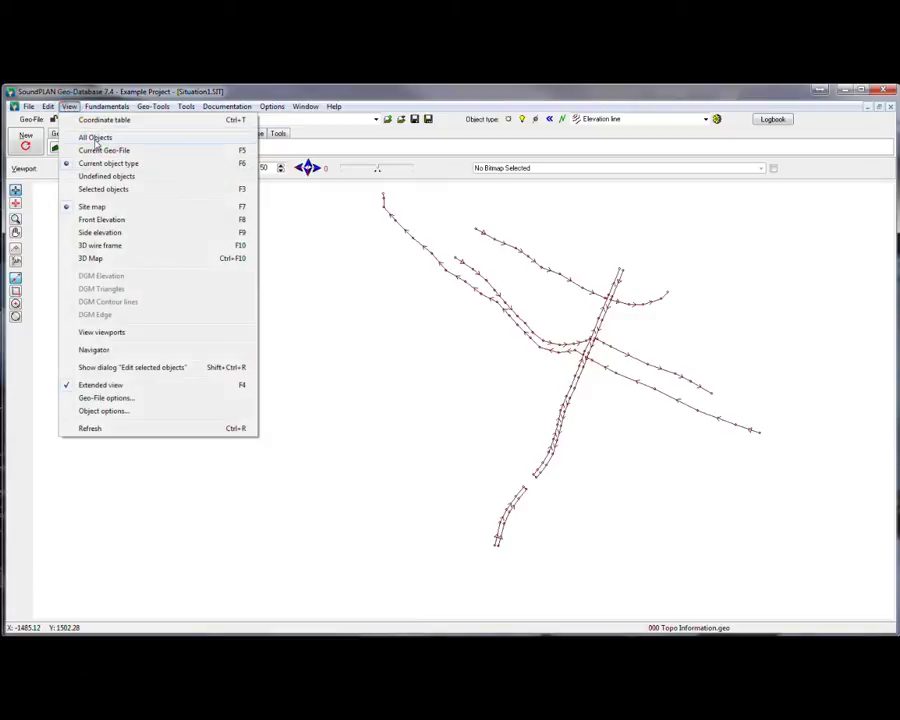
Show all objects, add a front elevation profile, and rotate the map about 27 degrees.
{"action": "left_click", "coordinate": [97, 140]}
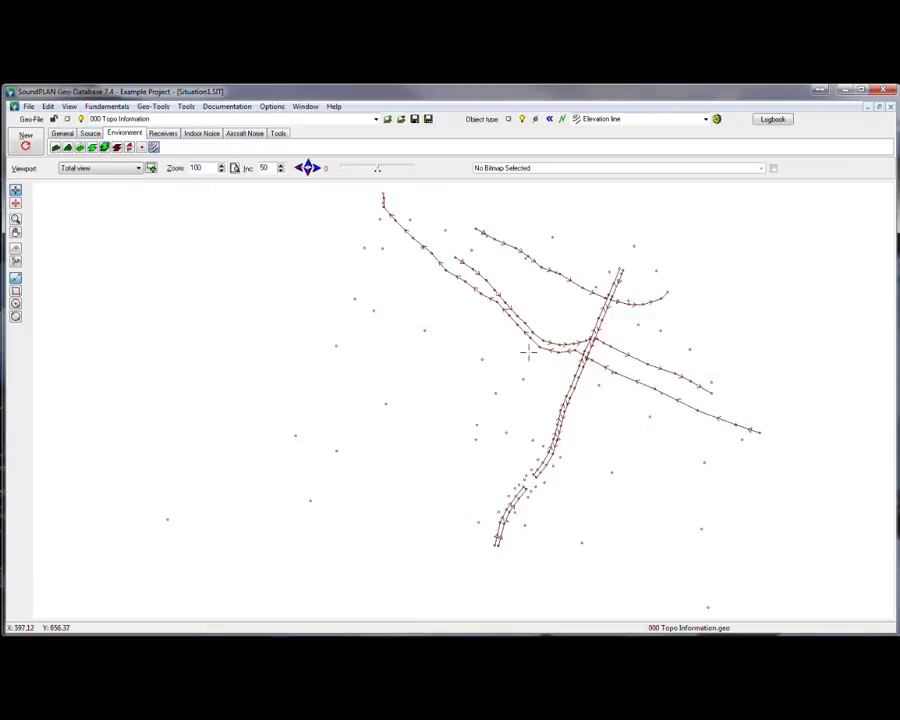
{"action": "left_click", "coordinate": [67, 106]}
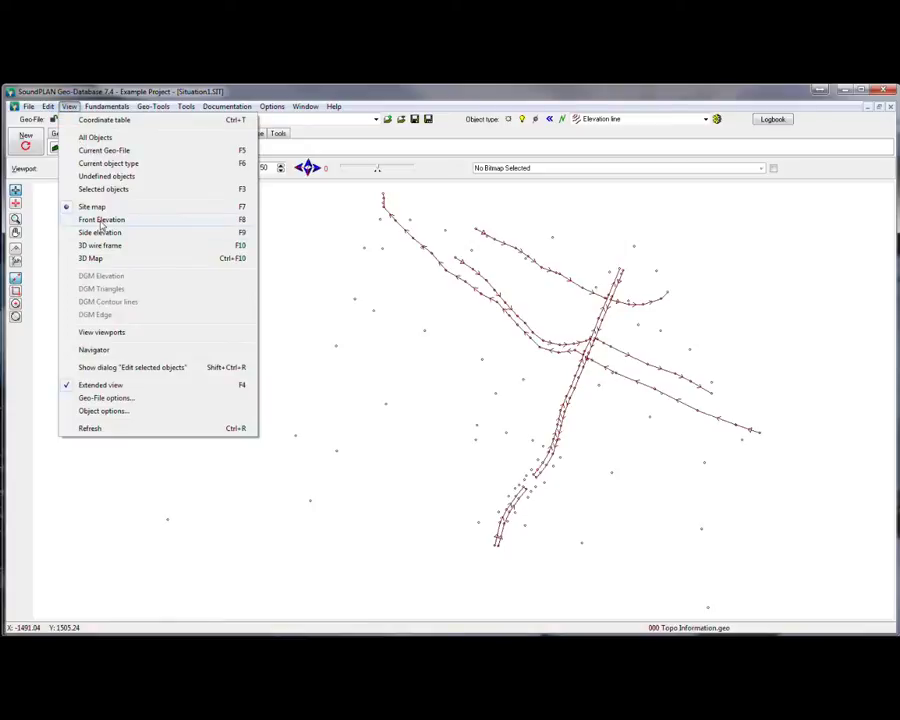
{"action": "left_click", "coordinate": [100, 219]}
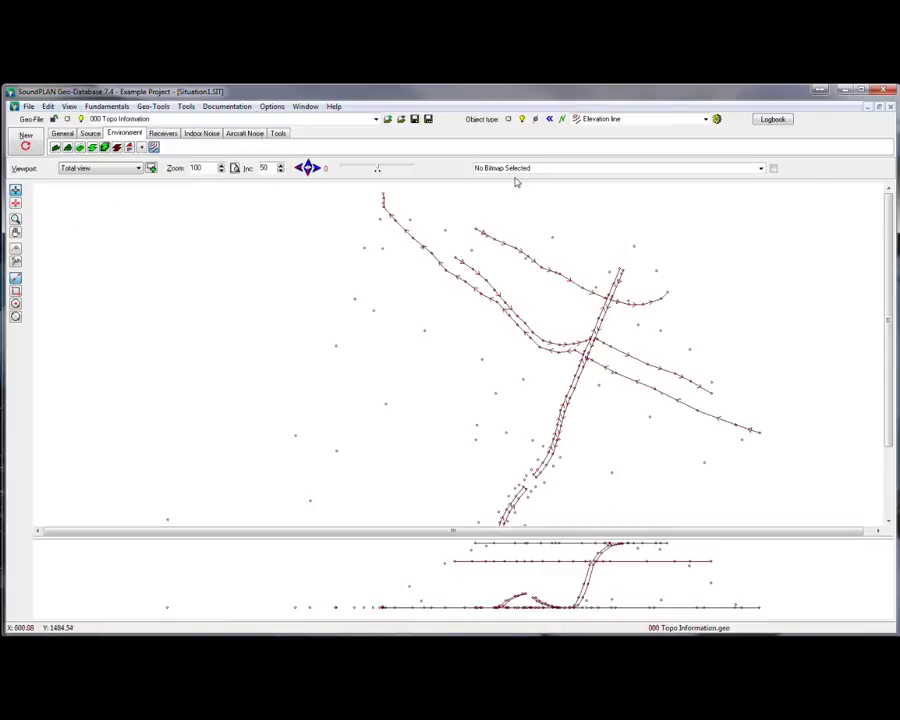
{"action": "left_click", "coordinate": [377, 168]}
{"action": "mouse_move", "coordinate": [377, 168]}
{"action": "left_mouse_down"}
{"action": "mouse_move", "coordinate": [386, 168]}
{"action": "mouse_move", "coordinate": [372, 168]}
{"action": "left_mouse_up"}
{"action": "left_click", "coordinate": [69, 106]}
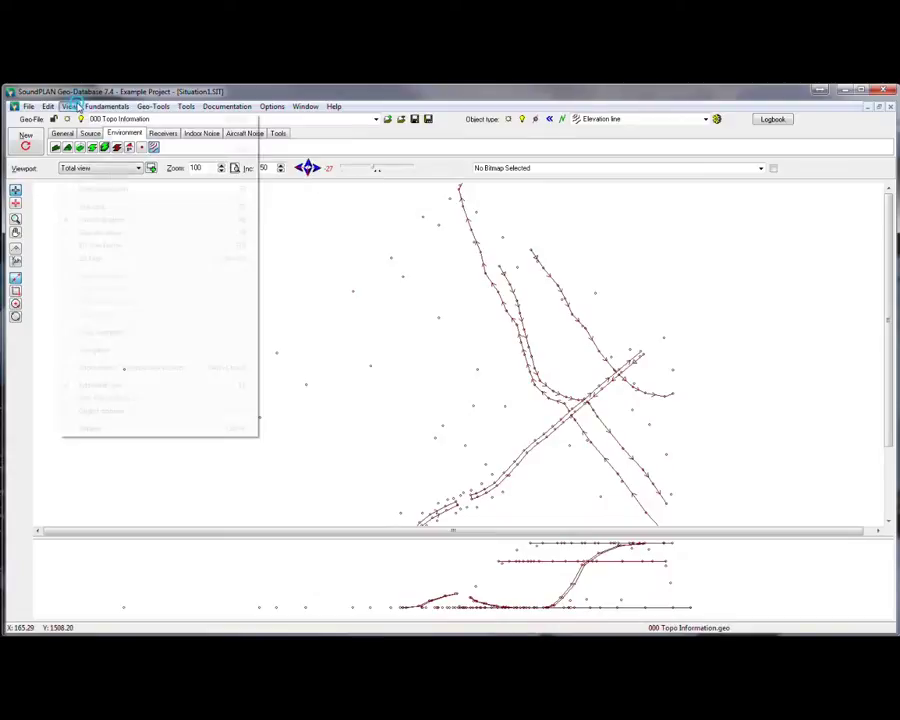
Switch to side elevation, then show the terrain as a zoomed, rotated 3D wire frame.
{"action": "left_click", "coordinate": [93, 231]}
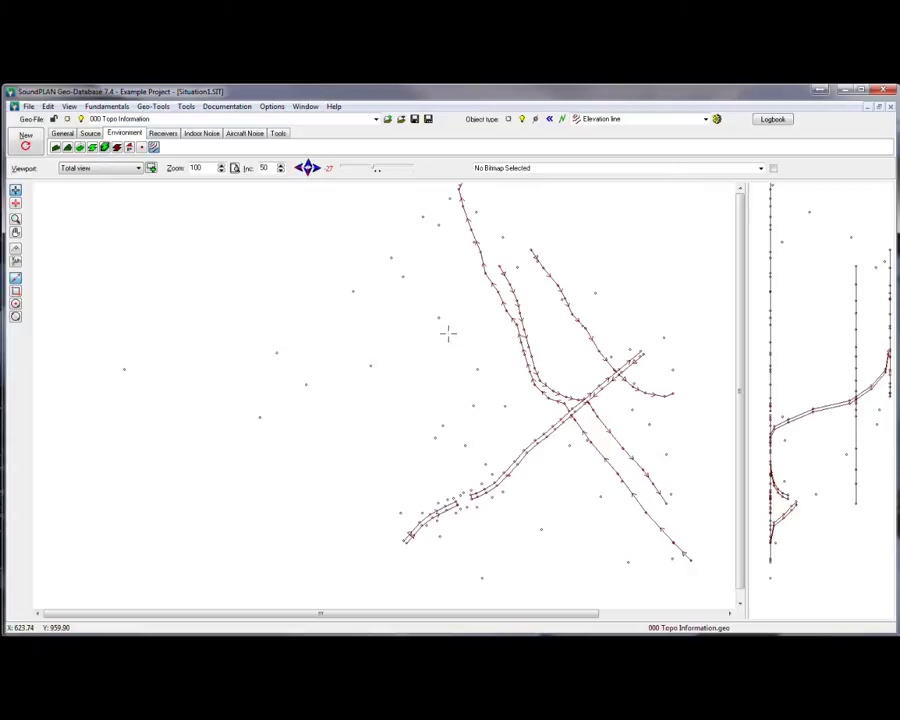
{"action": "left_click", "coordinate": [69, 106]}
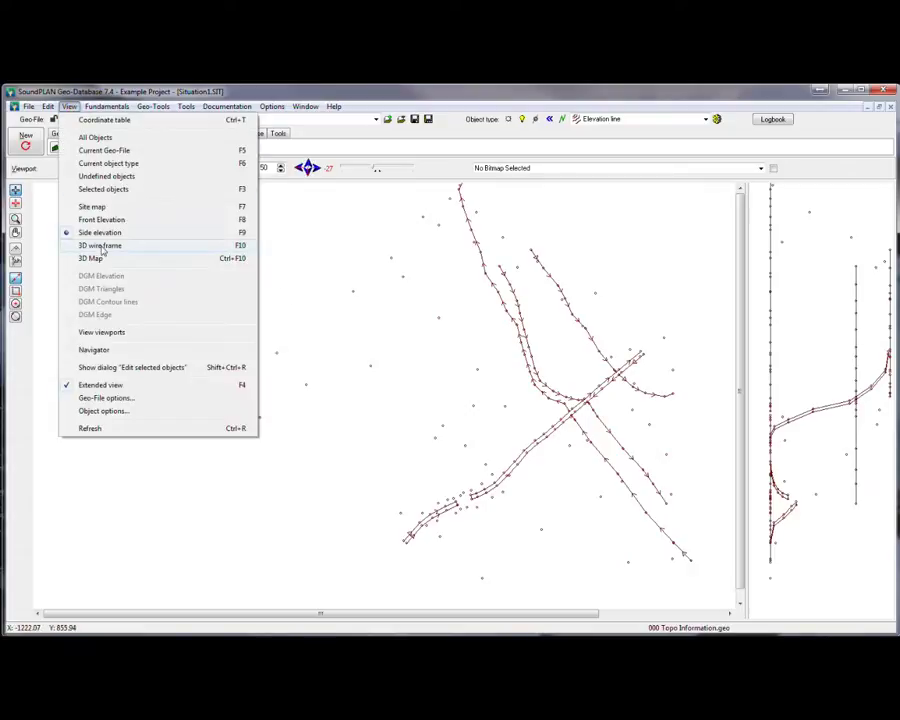
{"action": "left_click", "coordinate": [100, 245]}
{"action": "scroll", "coordinate": [582, 379], "scroll_direction": "up", "scroll_amount": 4}
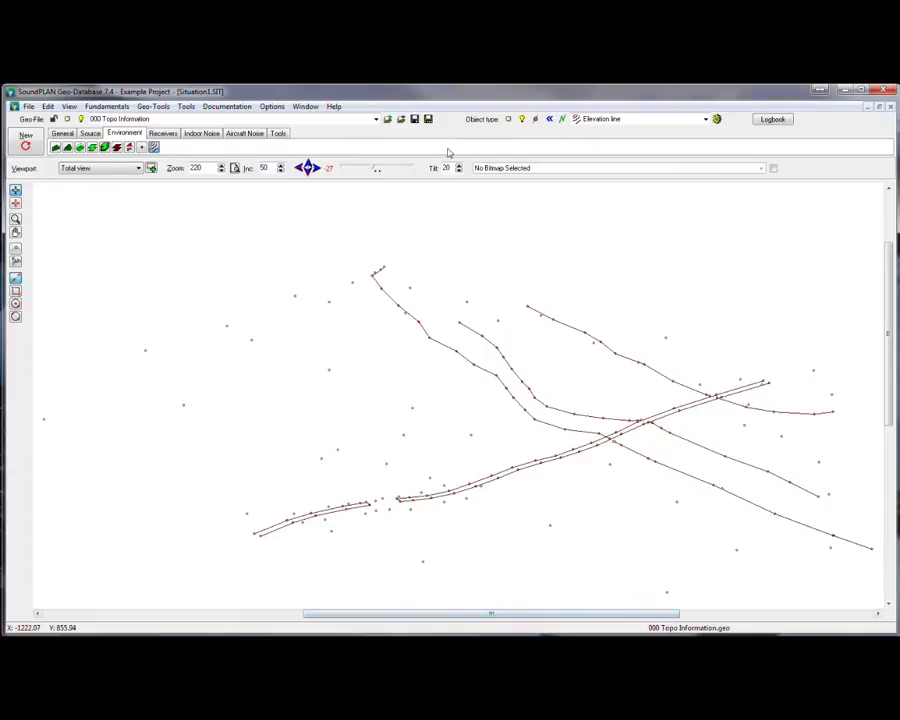
{"action": "mouse_move", "coordinate": [373, 170]}
{"action": "left_mouse_down"}
{"action": "mouse_move", "coordinate": [391, 168]}
{"action": "mouse_move", "coordinate": [372, 168]}
{"action": "left_mouse_up"}
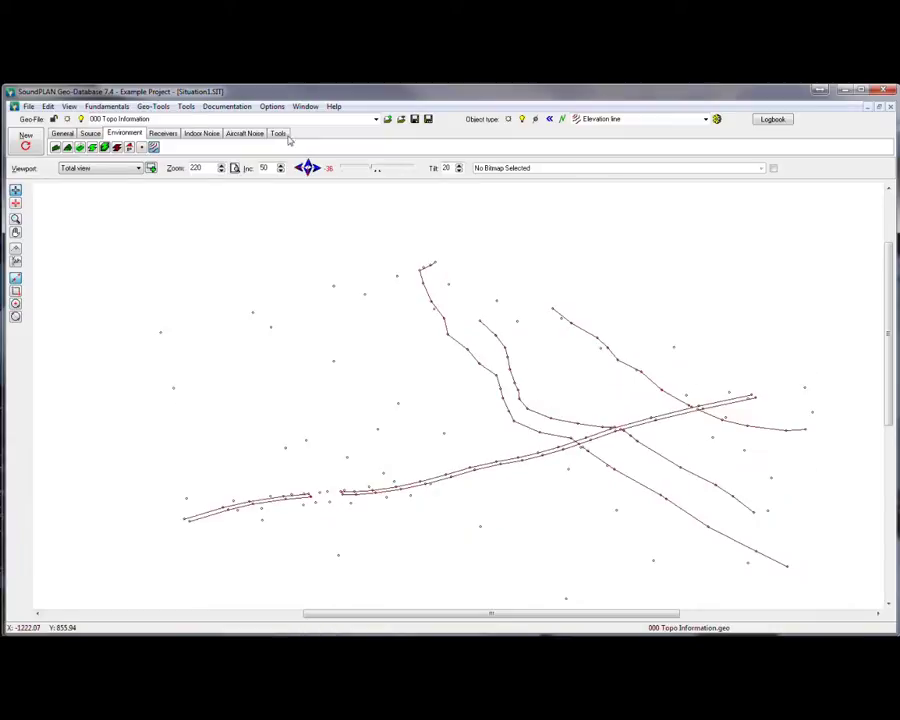
Show all objects, then limit the view to the current Geo-File.
{"action": "left_click", "coordinate": [69, 106]}
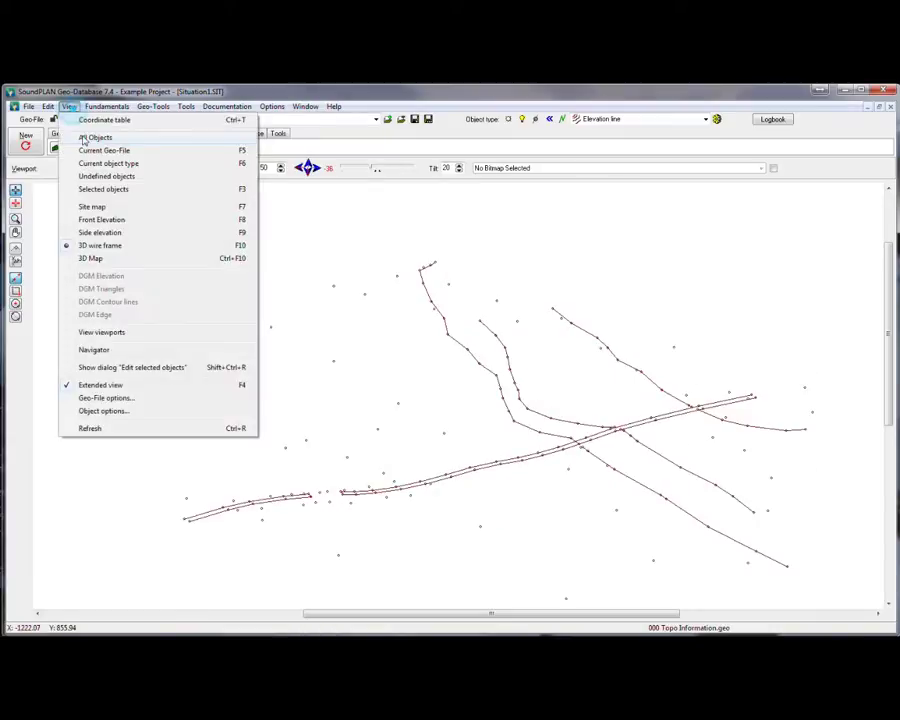
{"action": "left_click", "coordinate": [80, 137]}
{"action": "left_click", "coordinate": [69, 106]}
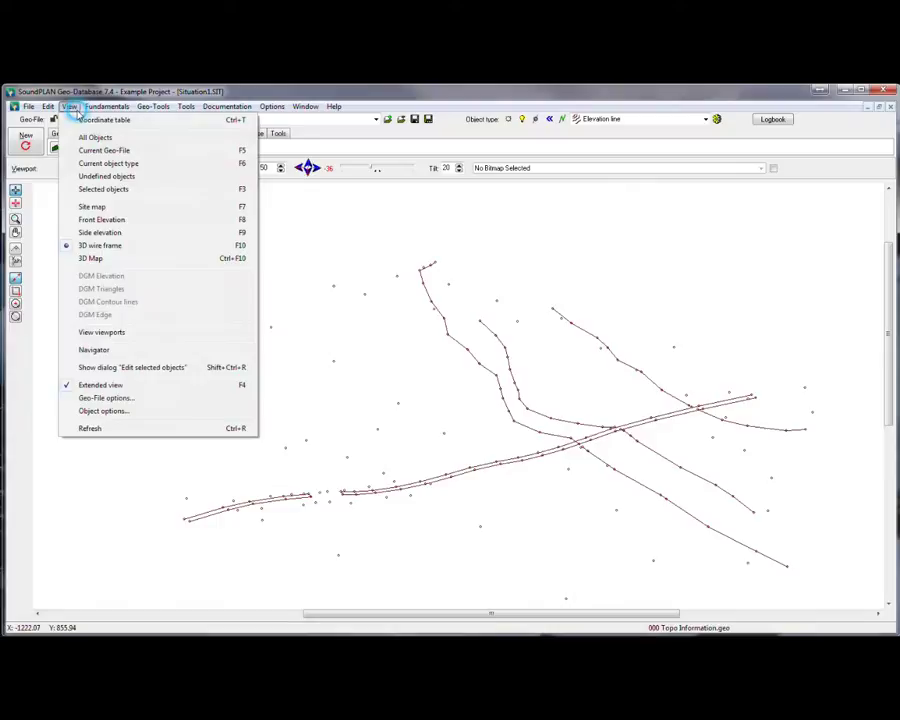
{"action": "left_click", "coordinate": [92, 149]}
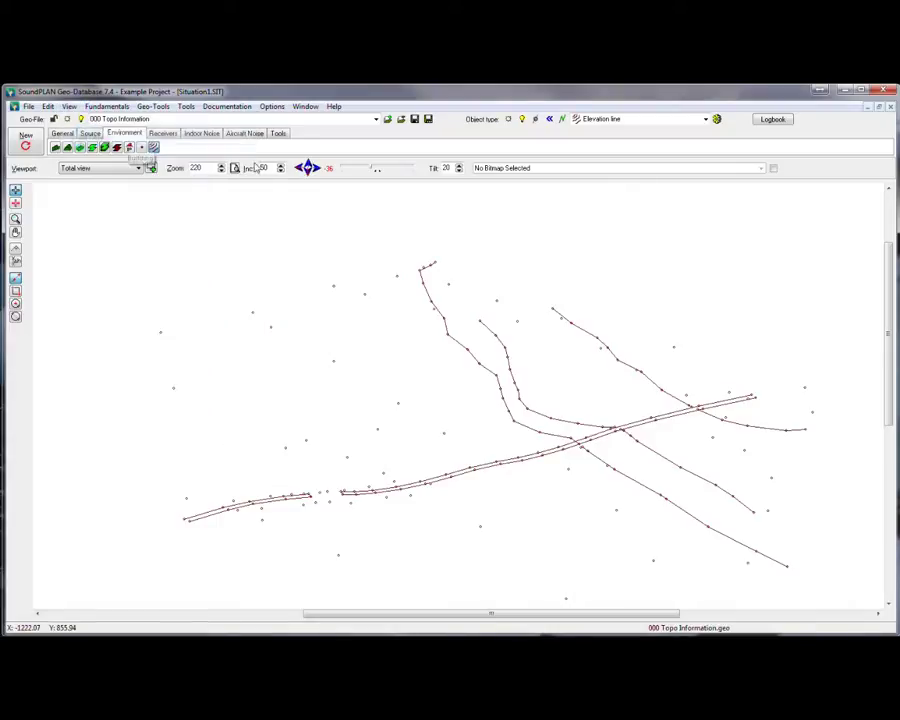
{"action": "left_click", "coordinate": [69, 106]}
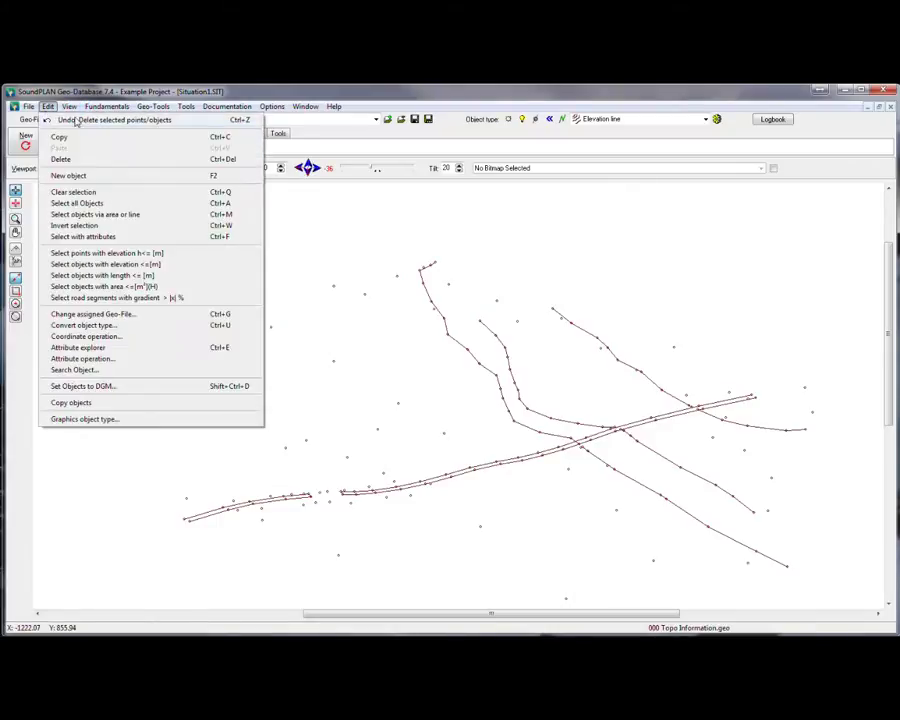
Return to the full site map and calculate a DGM run named 'Digital Ground Model'.
{"action": "left_click", "coordinate": [92, 206]}
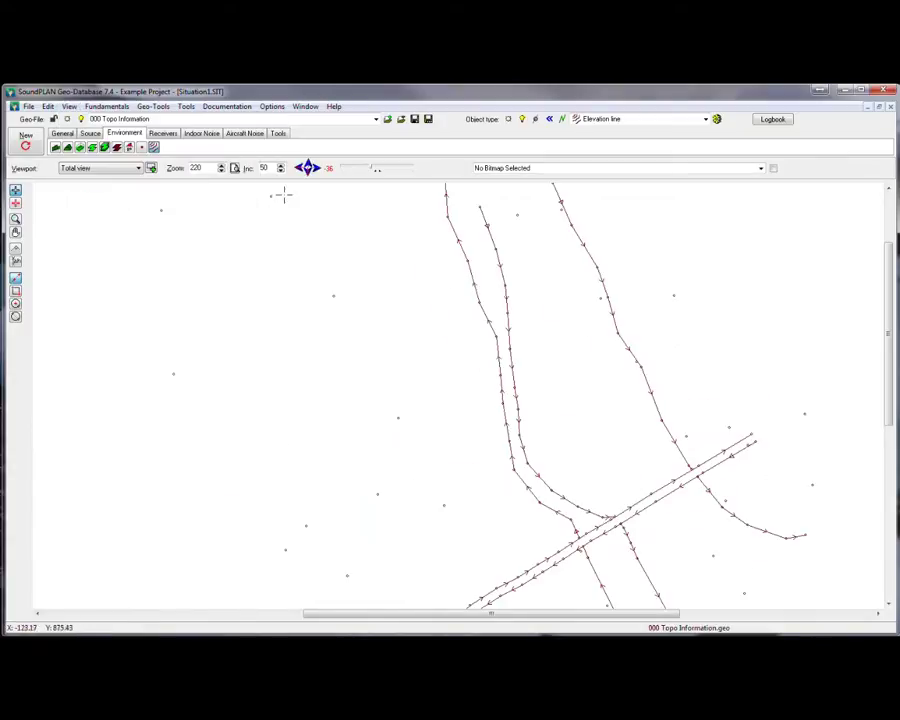
{"action": "left_click", "coordinate": [233, 168]}
{"action": "left_click", "coordinate": [107, 106]}
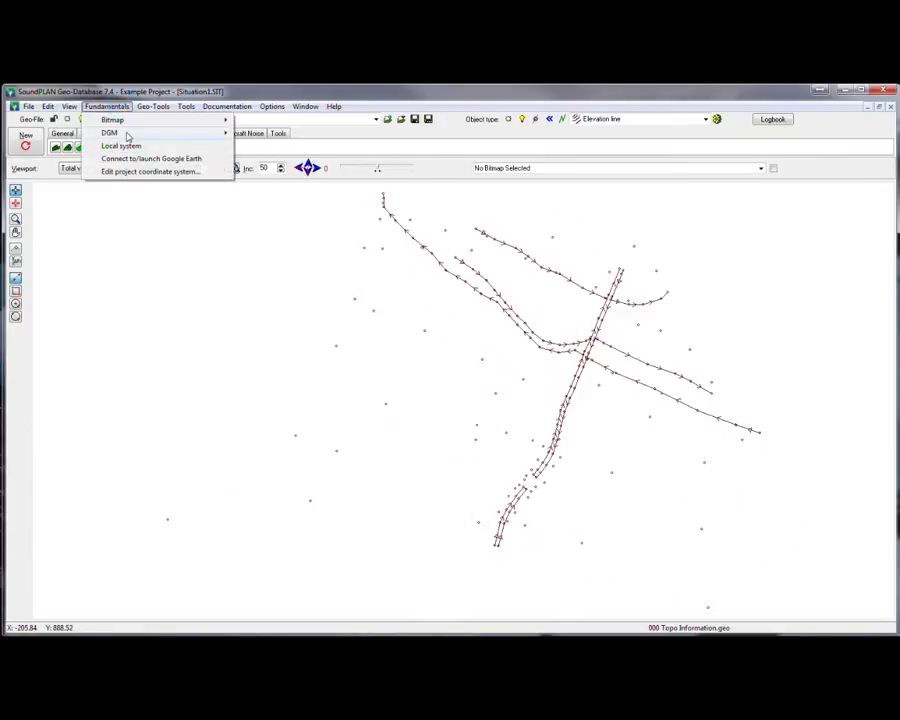
{"action": "mouse_move", "coordinate": [127, 136]}
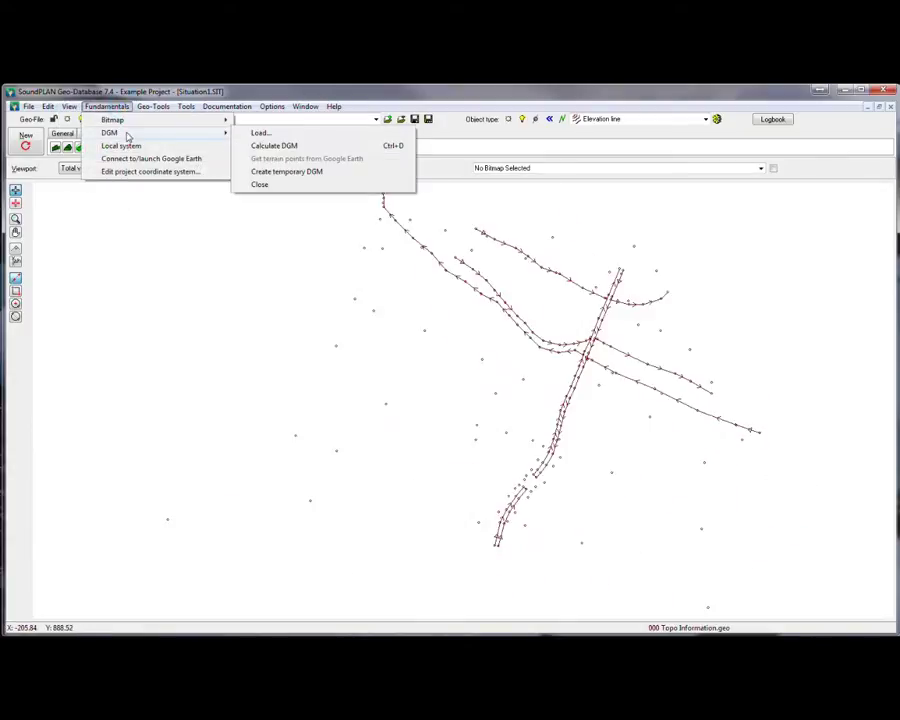
{"action": "left_click", "coordinate": [272, 148]}
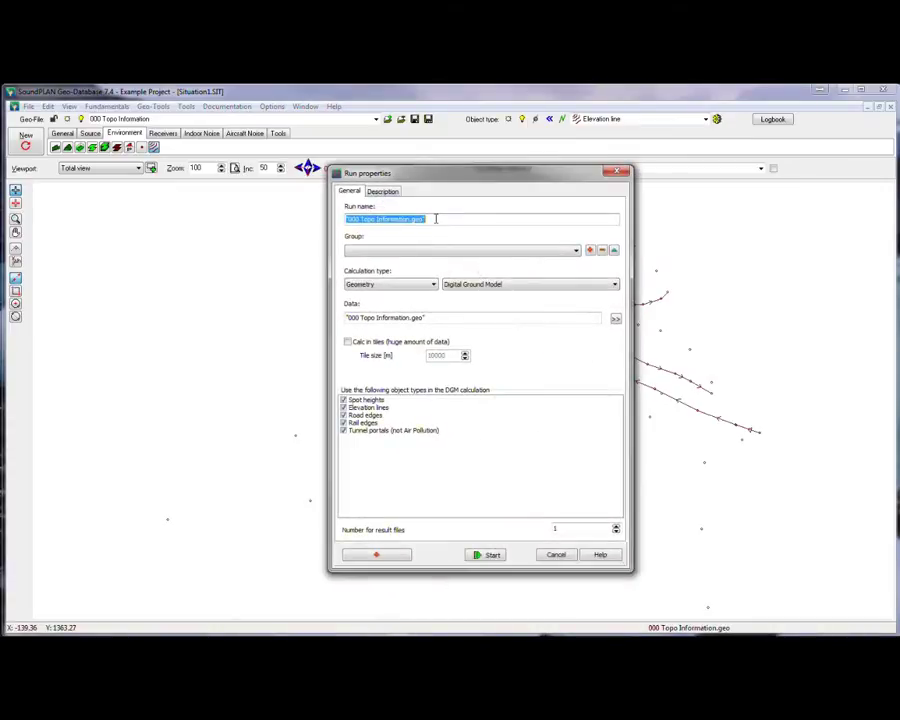
{"action": "type", "text": "0"}
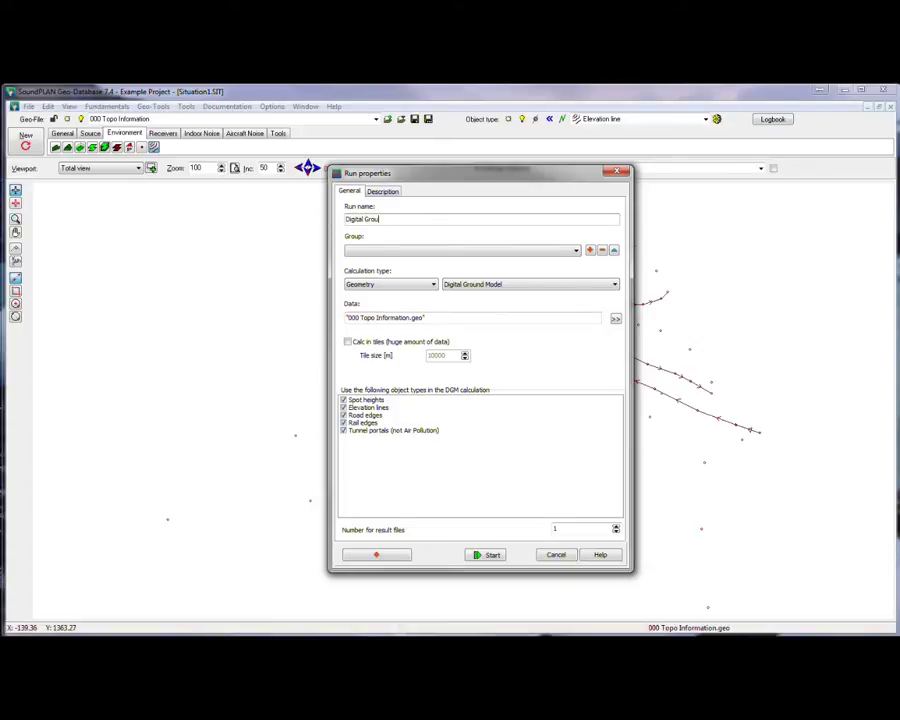
{"action": "type", "text": "igital Ground Model"}
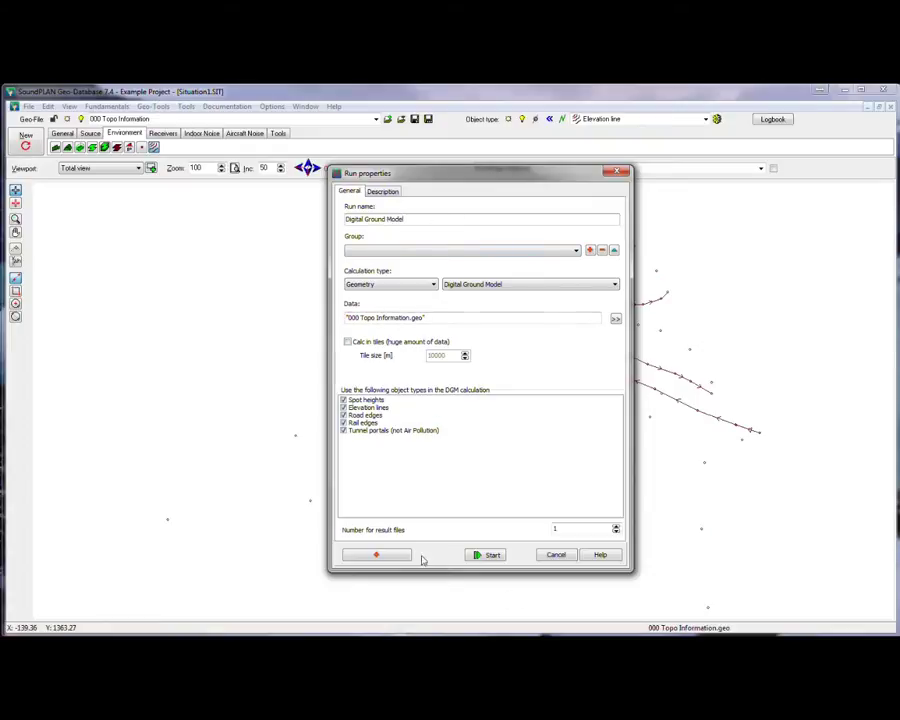
{"action": "left_click", "coordinate": [487, 557]}
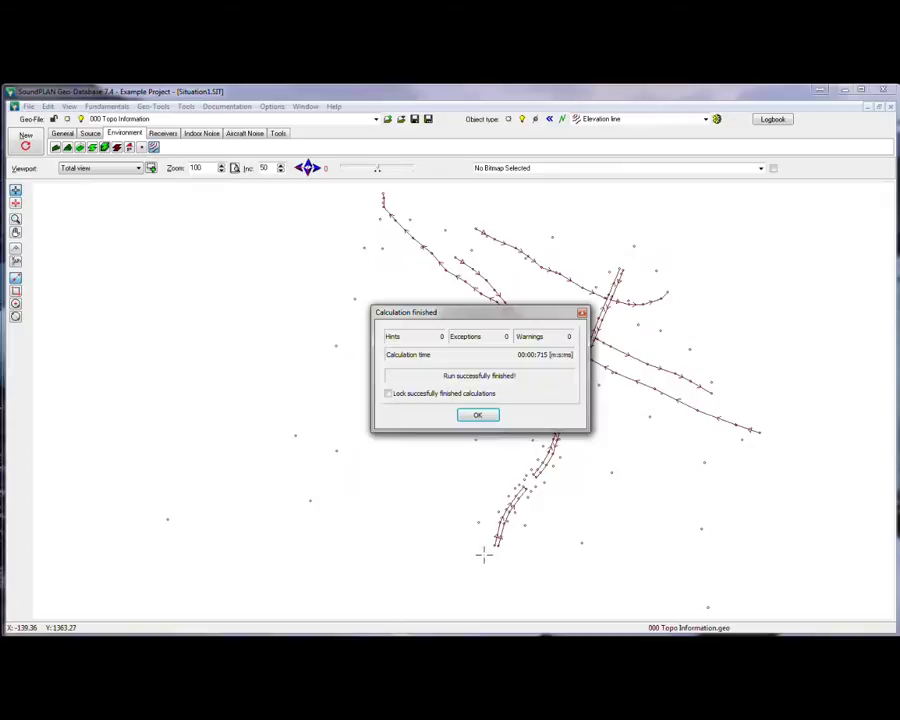
{"action": "left_click", "coordinate": [477, 415]}
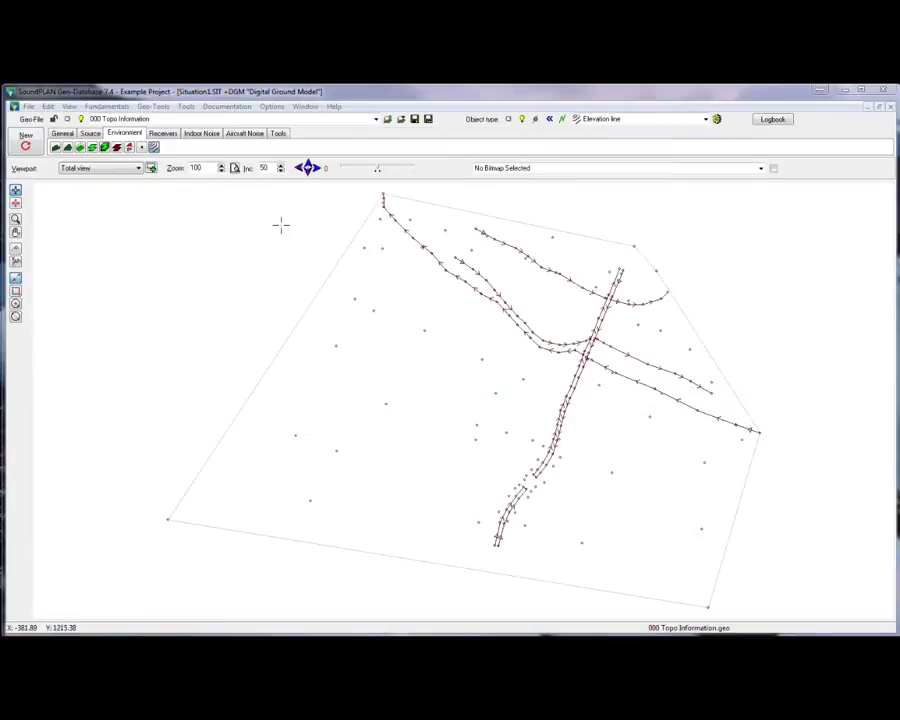
Turn on DGM Triangles to draw the ground model's triangulation mesh.
{"action": "left_click", "coordinate": [69, 106]}
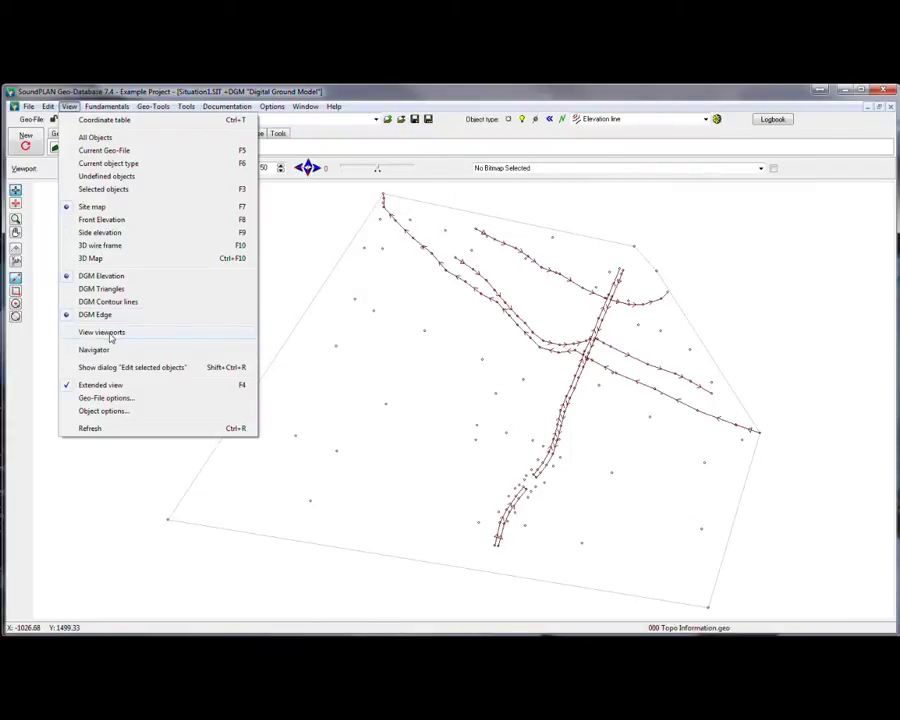
{"action": "left_click", "coordinate": [103, 288]}
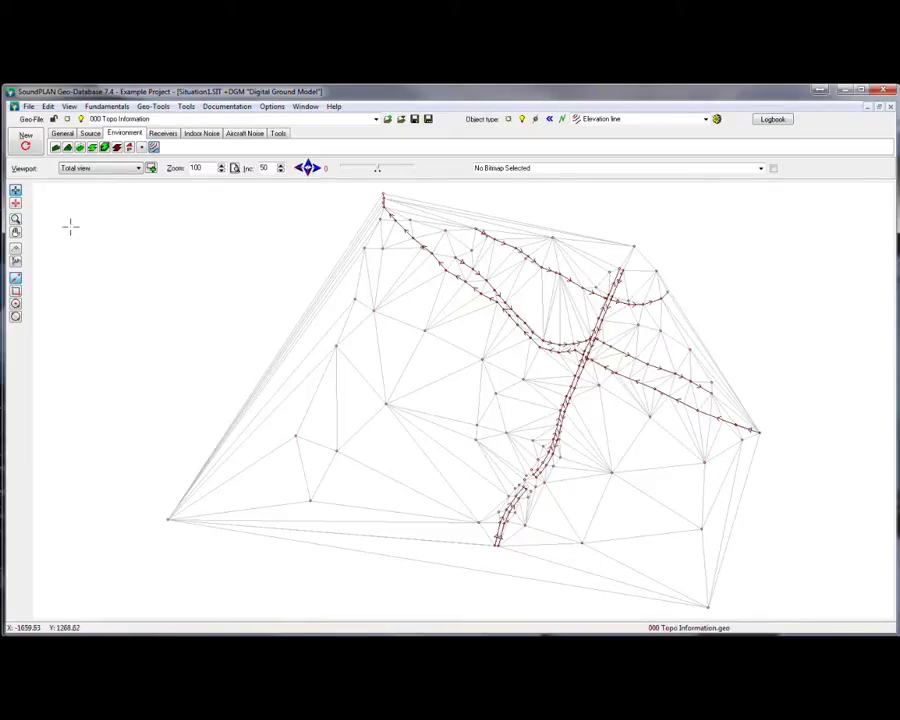
{"action": "left_click", "coordinate": [69, 106]}
Show the DGM as a 3D wire frame, then inspect and close the shaded 3D Map.
{"action": "left_click", "coordinate": [106, 246]}
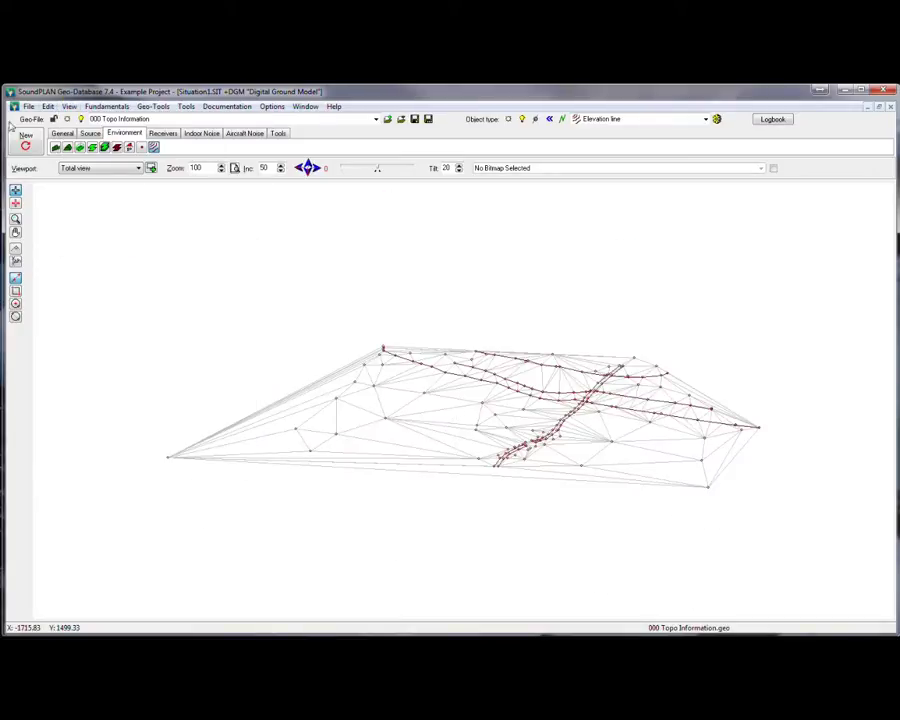
{"action": "left_click", "coordinate": [69, 106]}
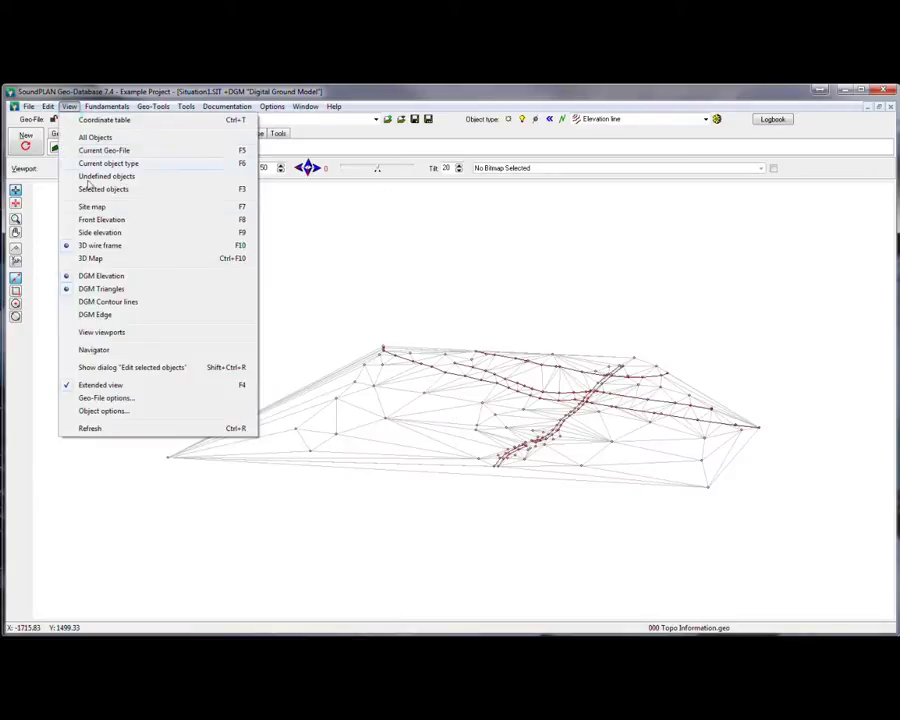
{"action": "left_click", "coordinate": [105, 259]}
{"action": "scroll", "coordinate": [500, 406], "scroll_direction": "up", "scroll_amount": 3}
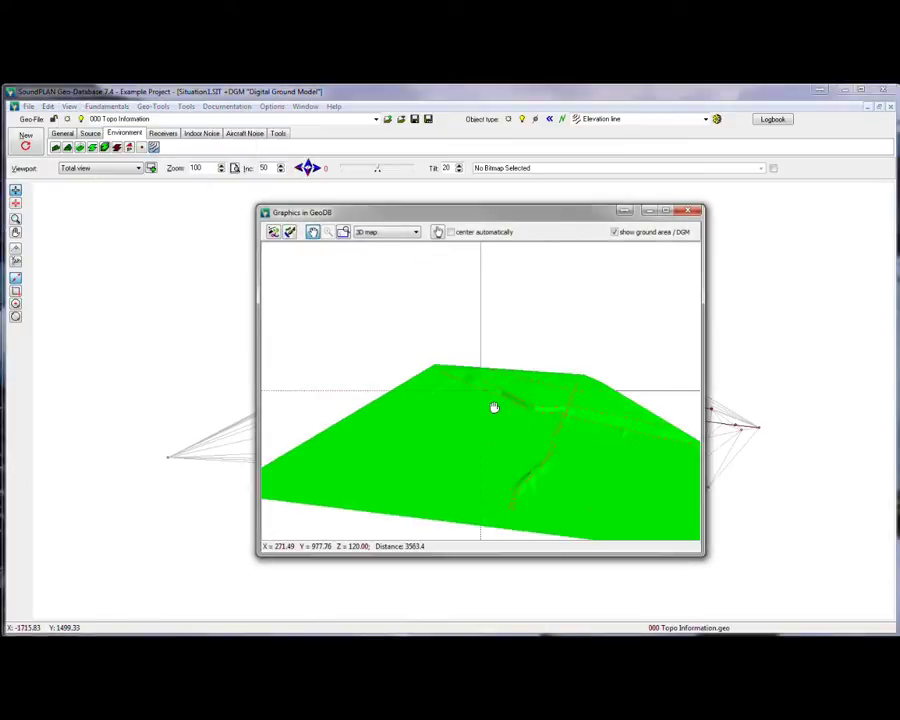
{"action": "left_click_drag", "start_coordinate": [494, 407], "coordinate": [668, 285]}
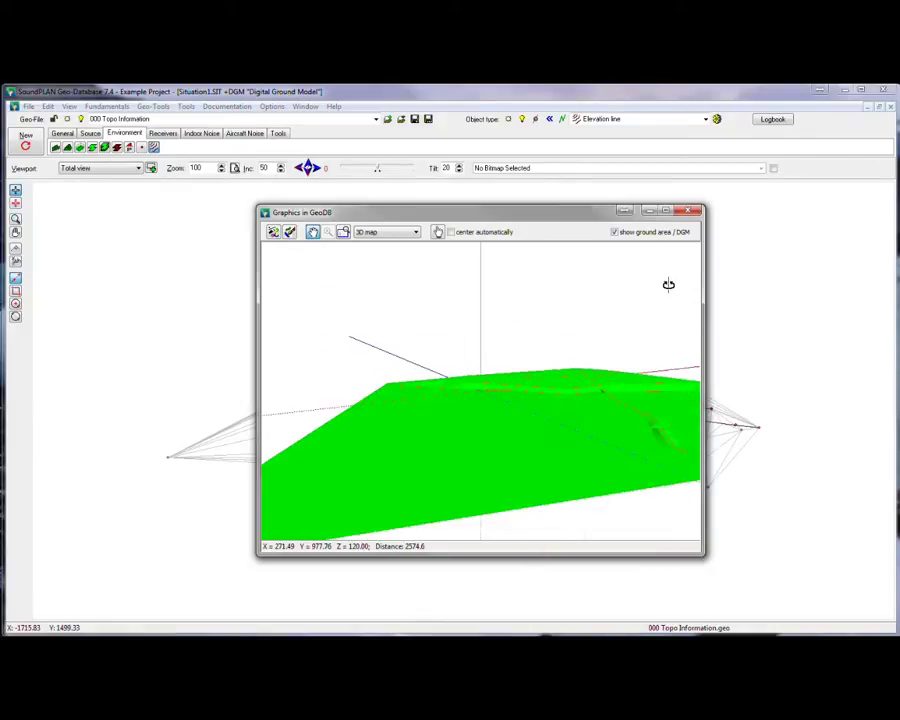
{"action": "left_click", "coordinate": [692, 212]}
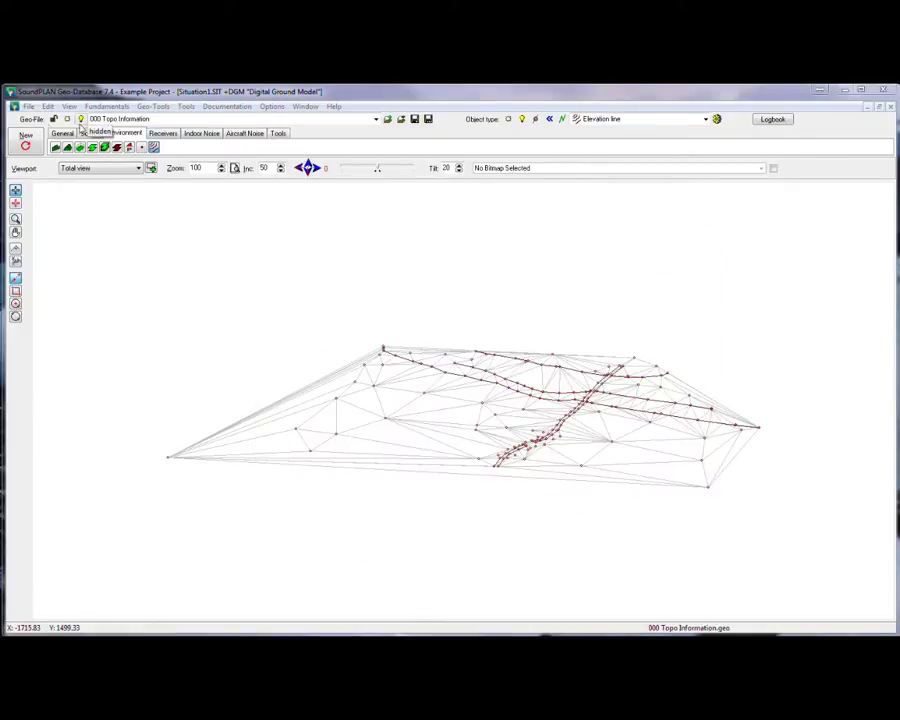
Make 000 Buildings the current geo-file and show all objects on the site map.
{"action": "left_click", "coordinate": [140, 119]}
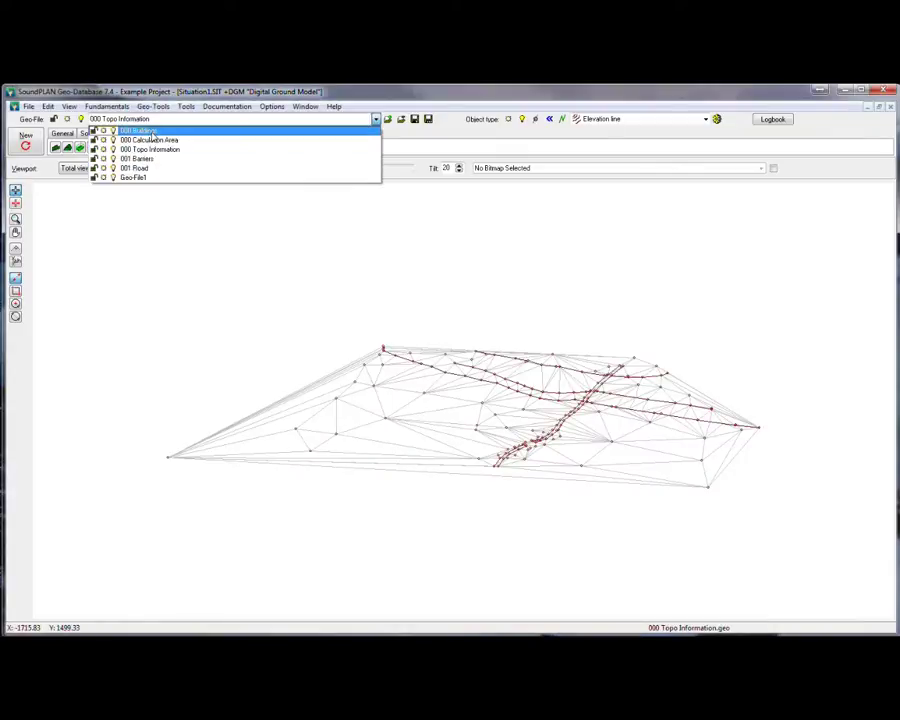
{"action": "left_click", "coordinate": [140, 130]}
{"action": "left_click", "coordinate": [69, 106]}
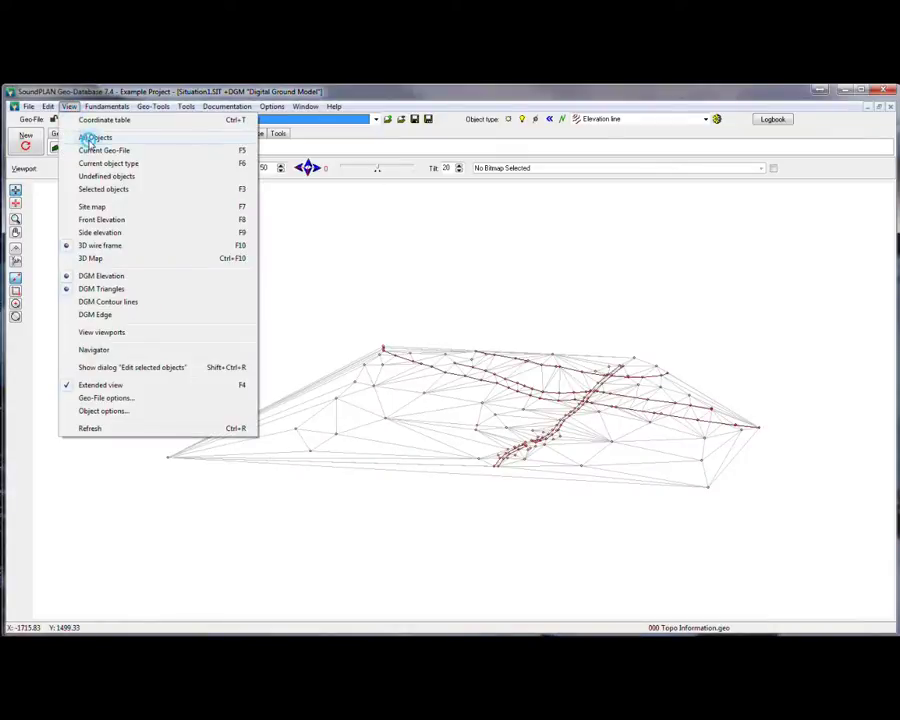
{"action": "left_click", "coordinate": [86, 139]}
{"action": "left_click", "coordinate": [236, 169]}
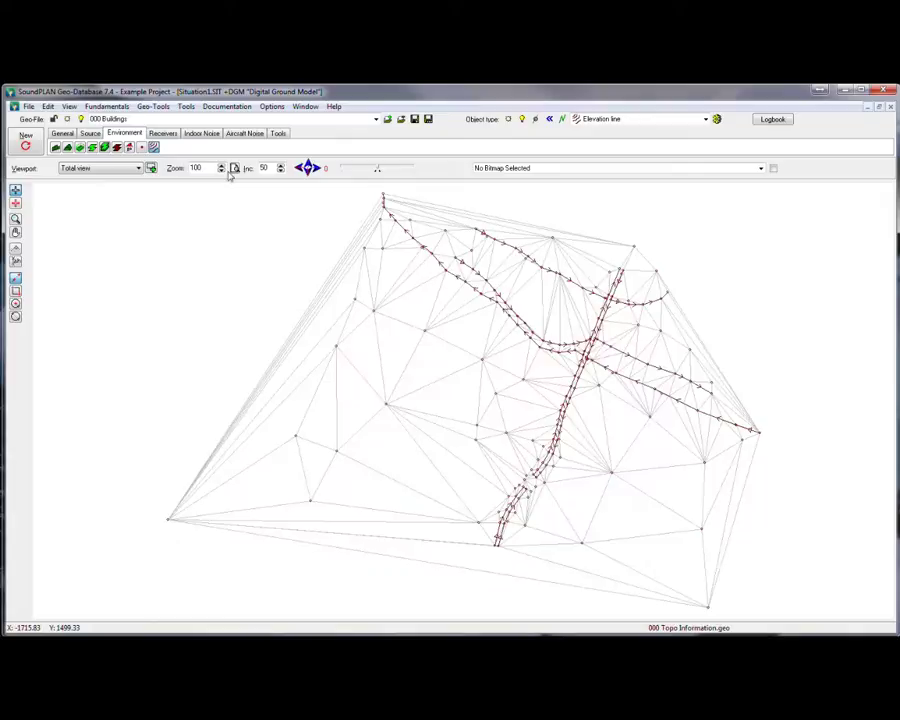
Hide the DGM triangle mesh and set the object type to Building.
{"action": "left_click", "coordinate": [69, 106]}
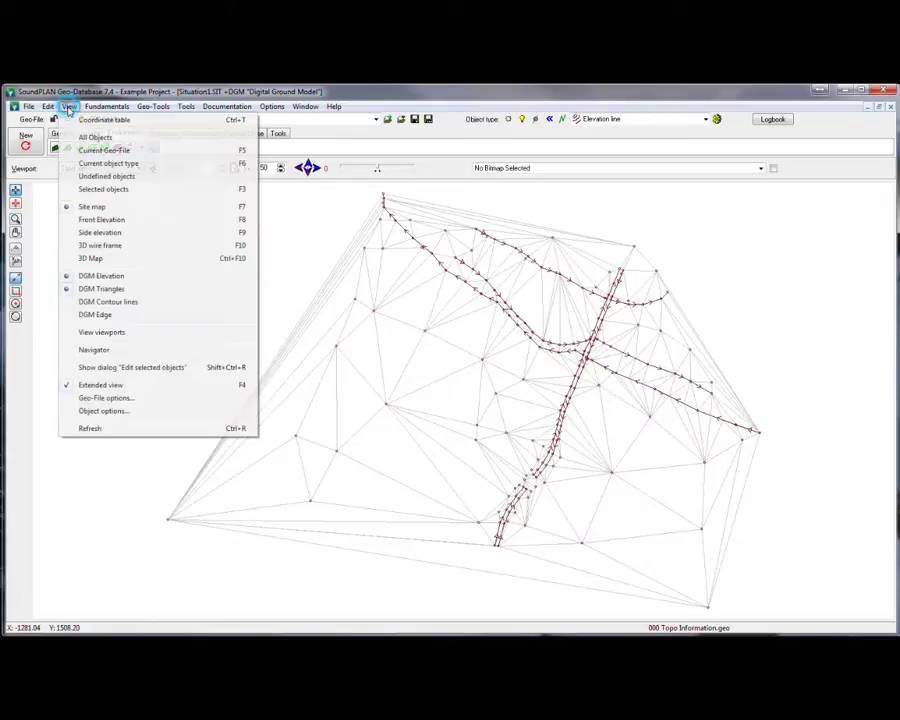
{"action": "left_click", "coordinate": [100, 288]}
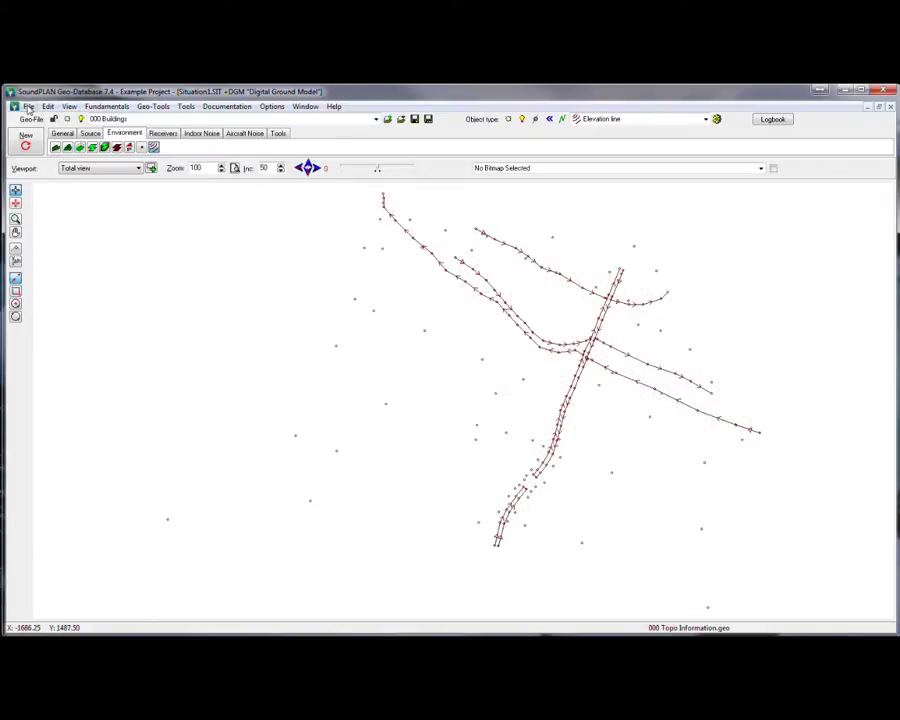
{"action": "left_click", "coordinate": [129, 146]}
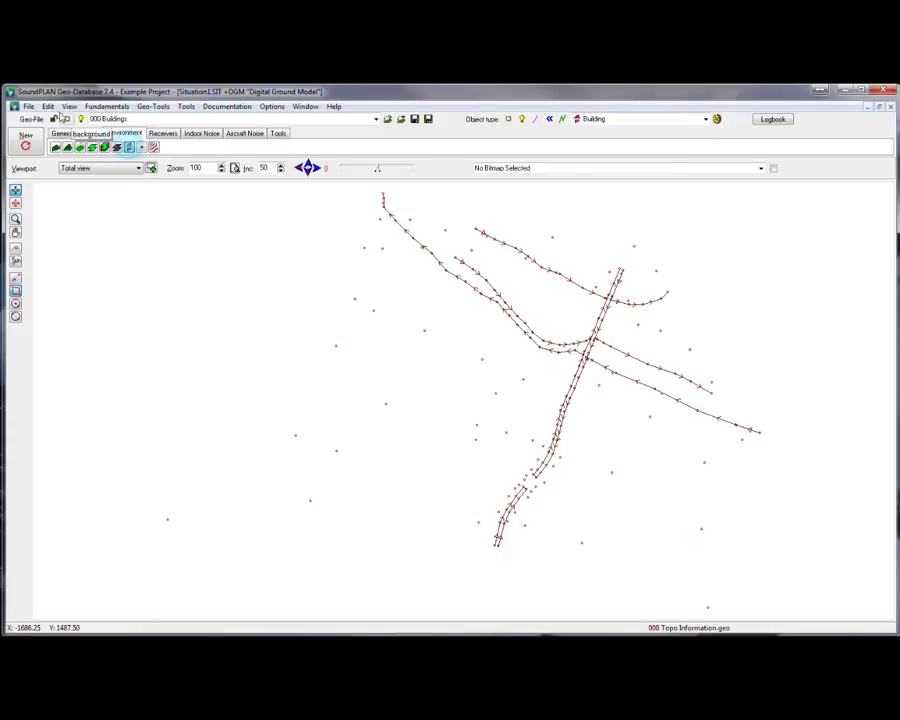
{"action": "left_click", "coordinate": [37, 108]}
Import Base Model New.dxf's INDUSTRIAL_BUILDING and MAIN_BUILDING layers into one geo-file, 000 Buildings.
{"action": "mouse_move", "coordinate": [54, 185]}
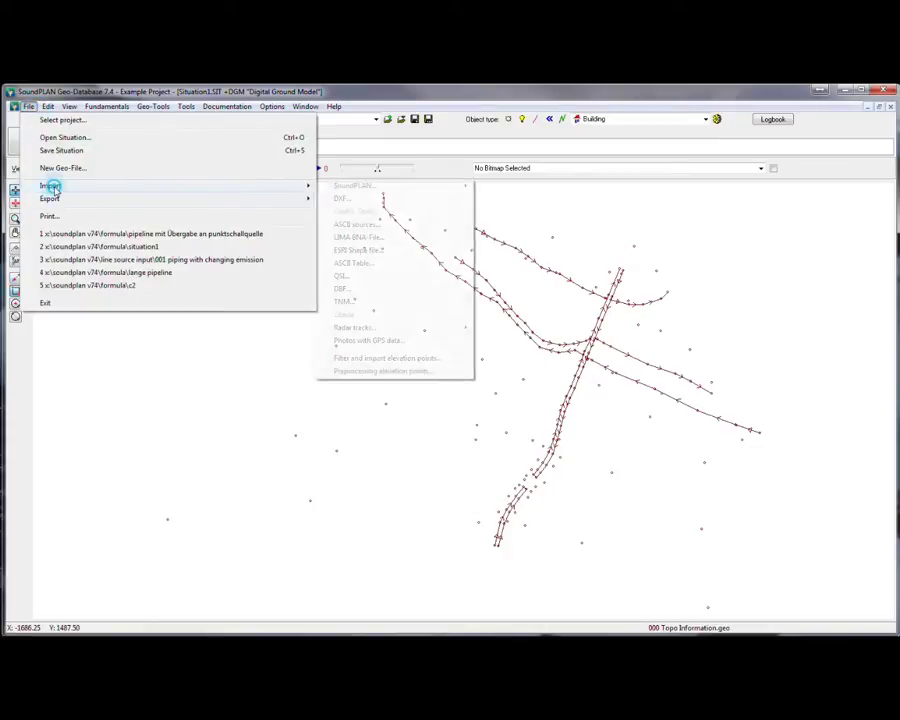
{"action": "left_click", "coordinate": [366, 198]}
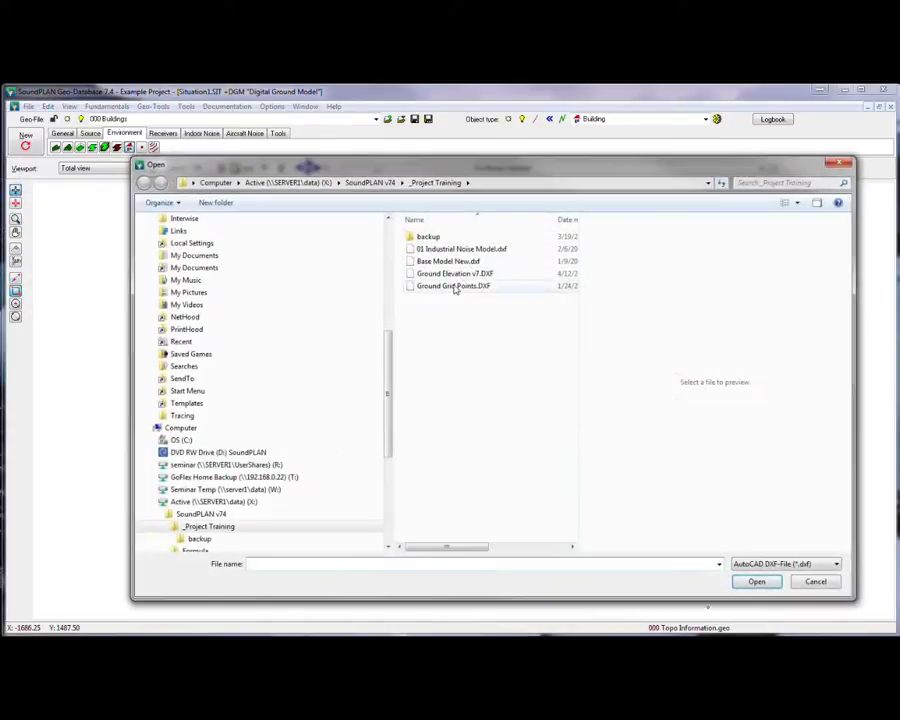
{"action": "double_click", "coordinate": [448, 262]}
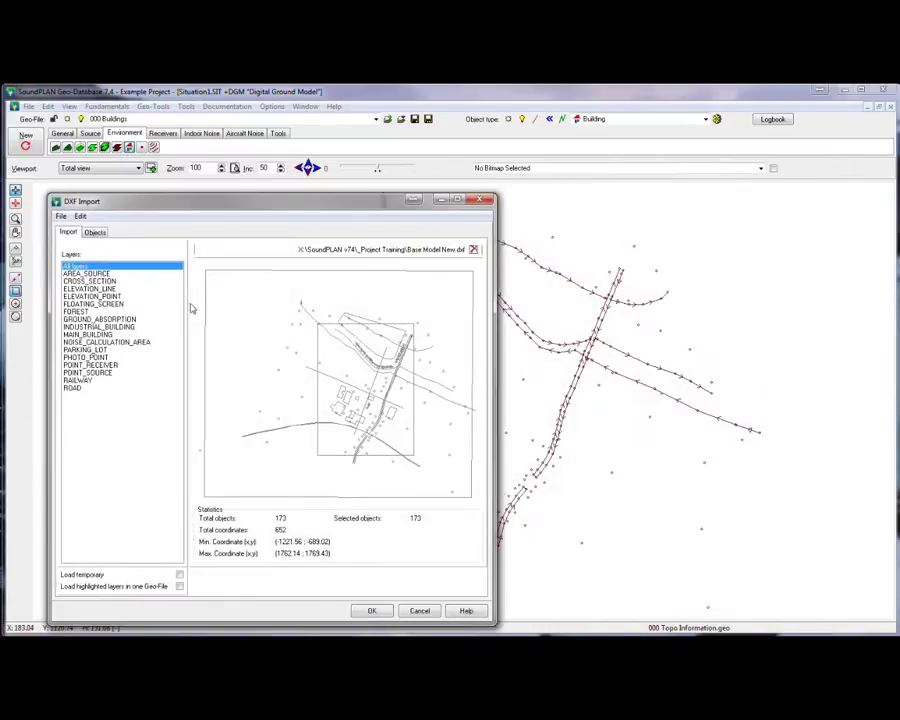
{"action": "left_click_drag", "start_coordinate": [96, 334], "coordinate": [96, 327]}
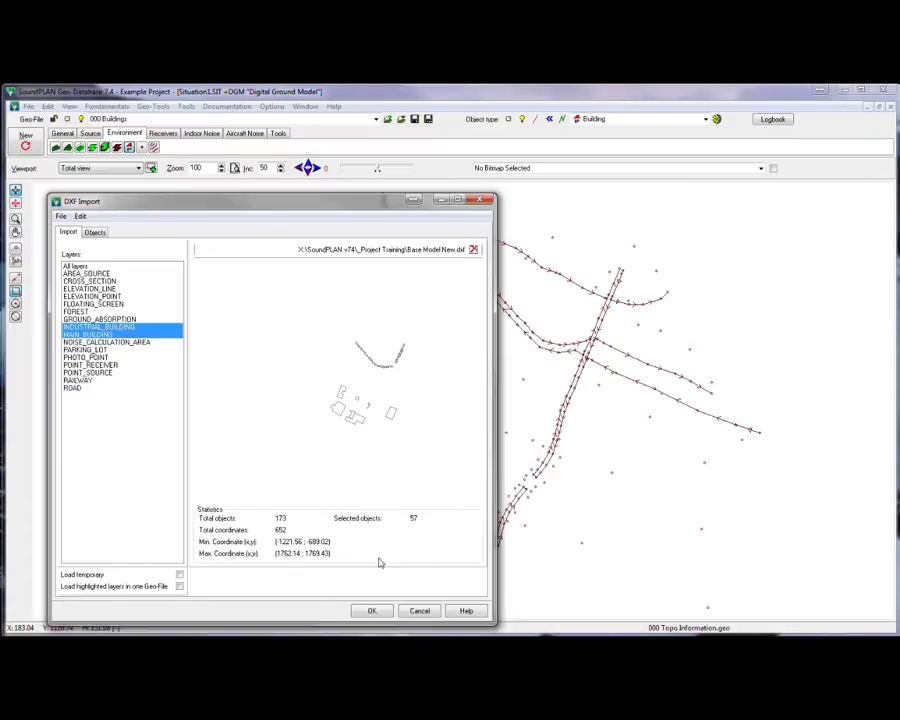
{"action": "left_click", "coordinate": [179, 586]}
{"action": "left_click", "coordinate": [275, 576]}
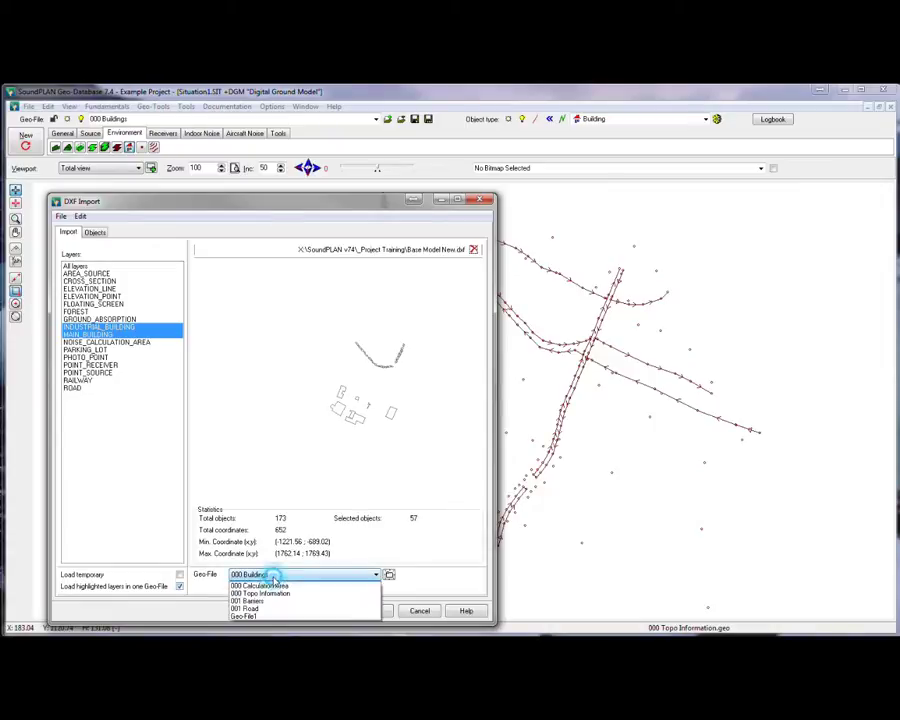
{"action": "left_click", "coordinate": [266, 586]}
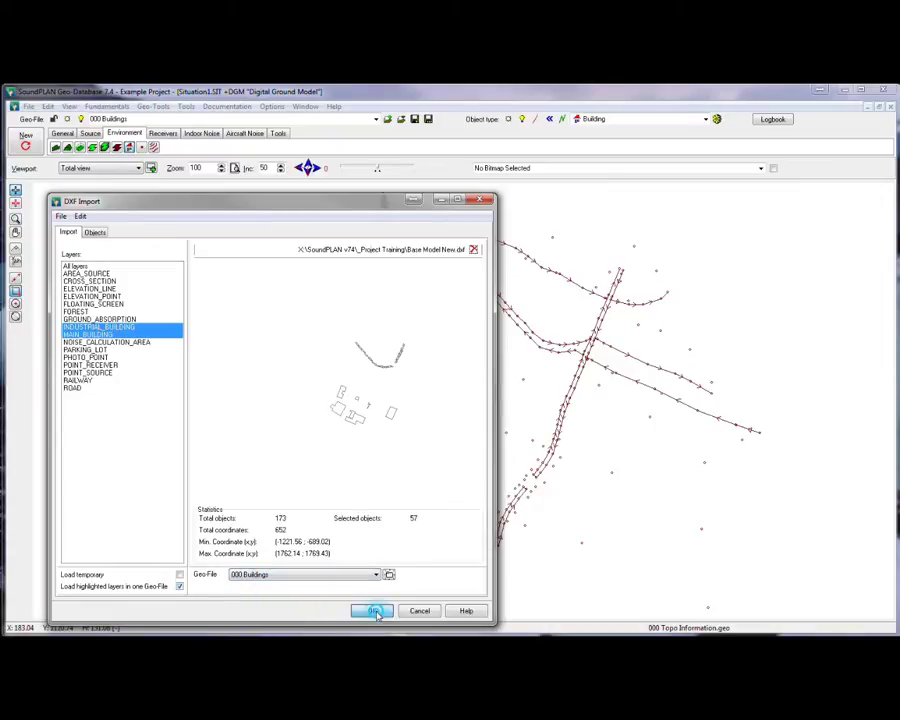
{"action": "left_click", "coordinate": [370, 610]}
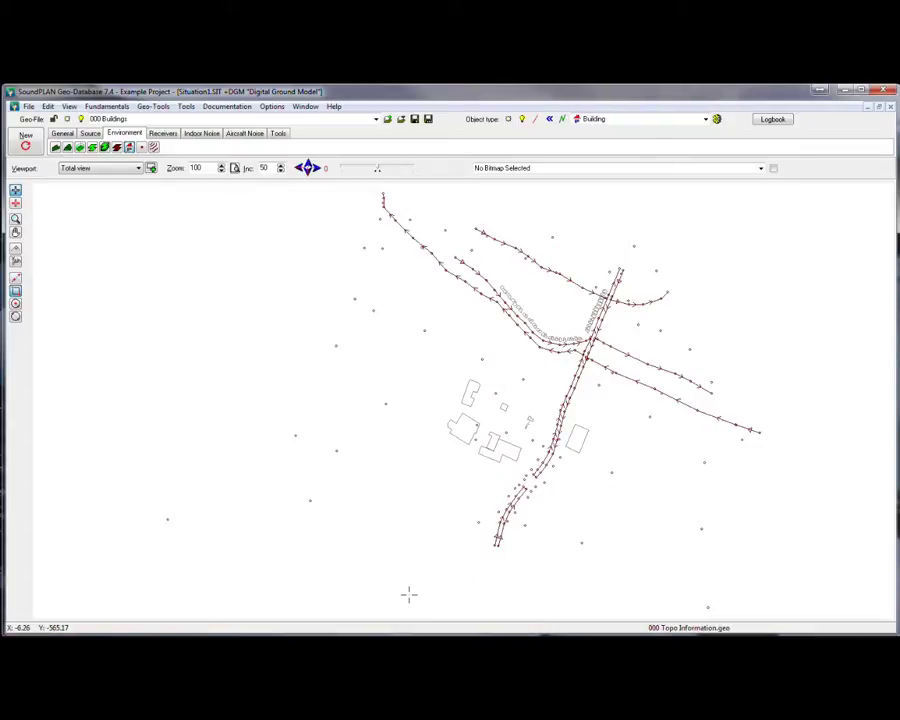
Display only the current object type and switch the object type to Area.
{"action": "left_click", "coordinate": [69, 106]}
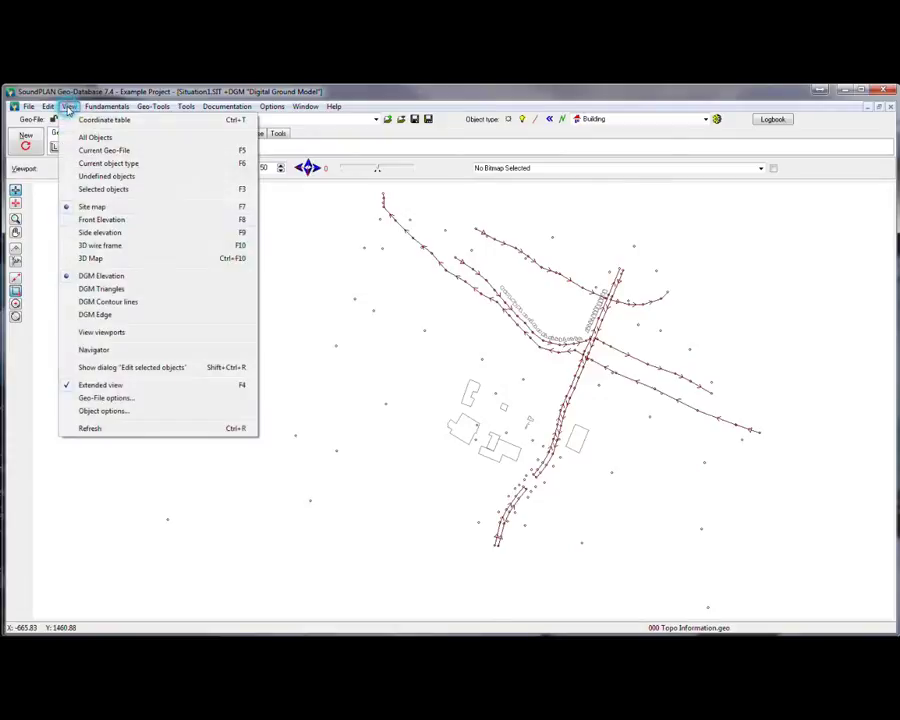
{"action": "left_click", "coordinate": [100, 164]}
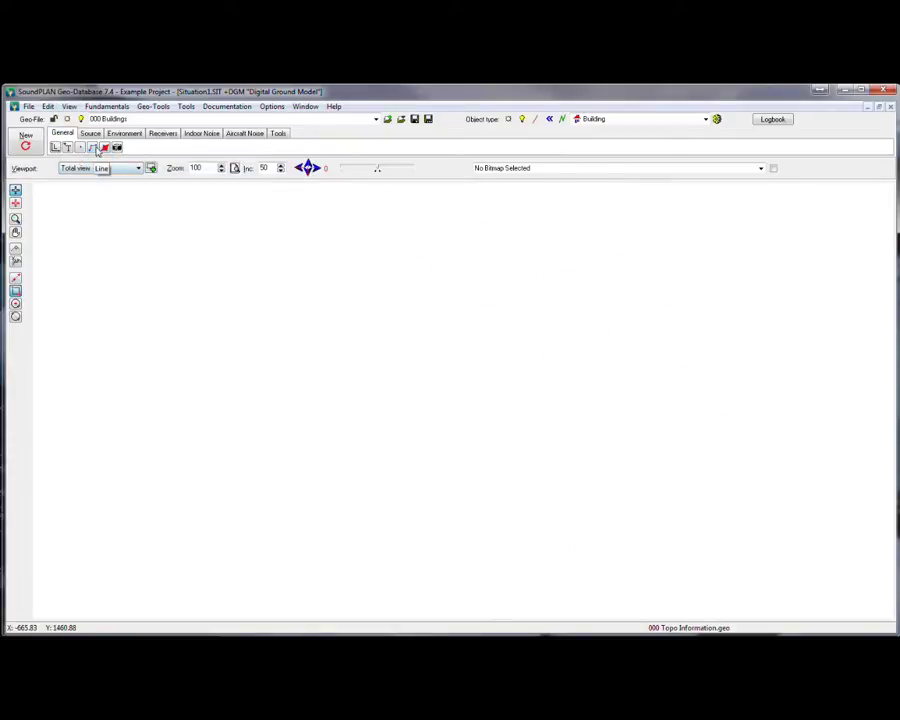
{"action": "left_click", "coordinate": [92, 147]}
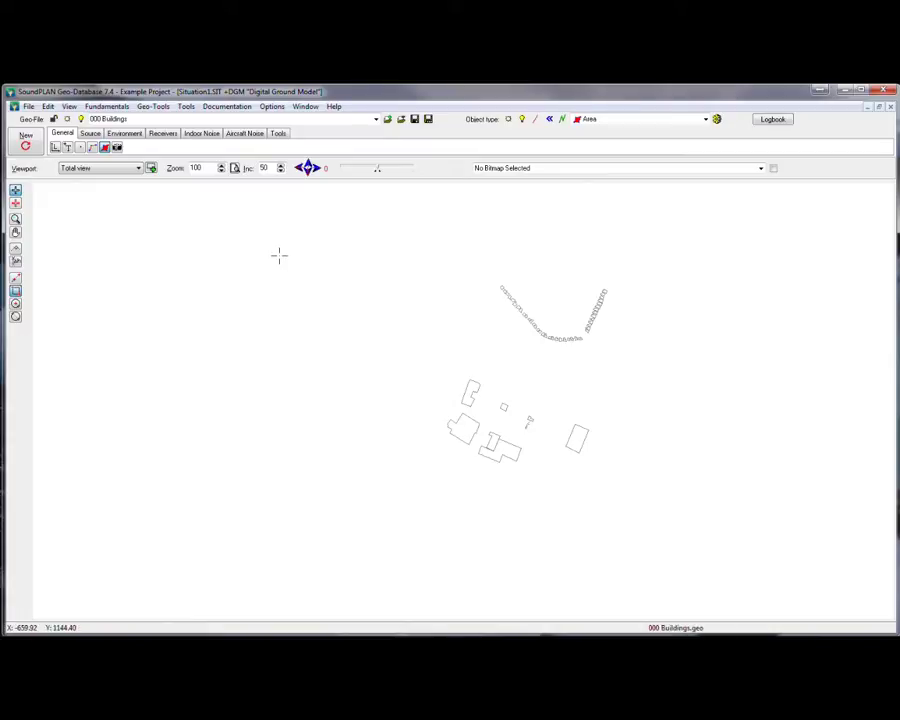
Select all 57 imported area objects and convert them to the Building object type.
{"action": "key", "text": "ctrl+a"}
{"action": "right_click", "coordinate": [392, 255]}
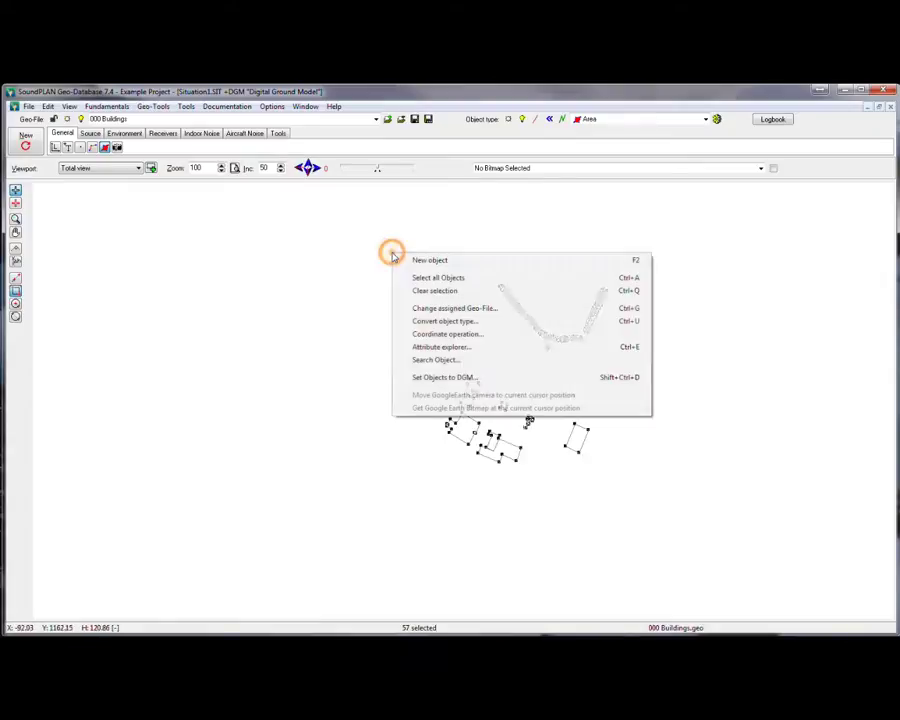
{"action": "left_click", "coordinate": [450, 321]}
{"action": "left_click", "coordinate": [473, 364]}
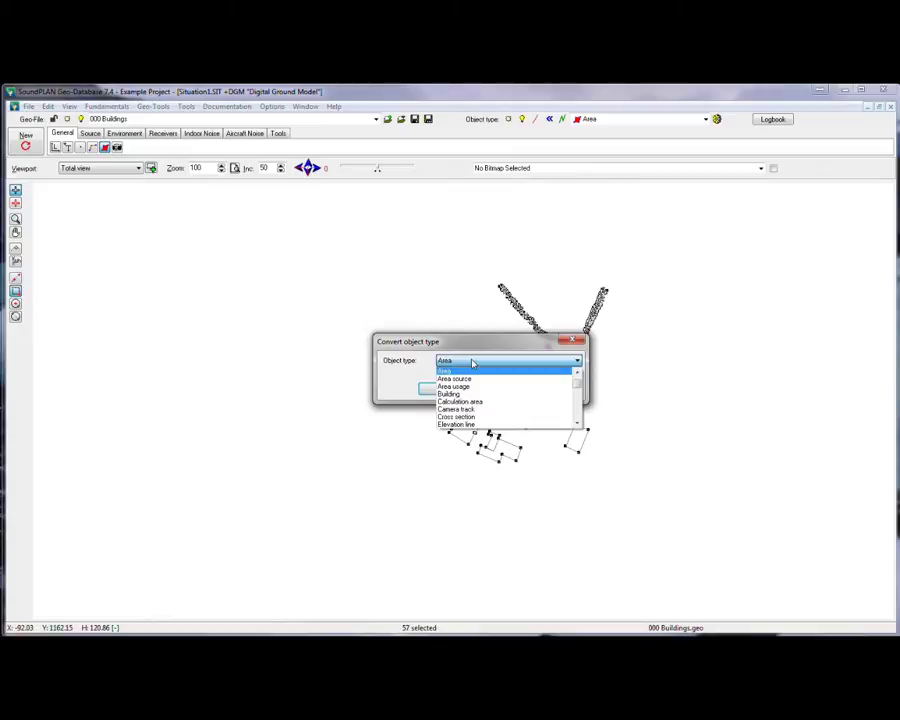
{"action": "scroll", "coordinate": [465, 380], "scroll_direction": "down", "scroll_amount": 1}
{"action": "left_click", "coordinate": [462, 377]}
{"action": "left_click", "coordinate": [447, 388]}
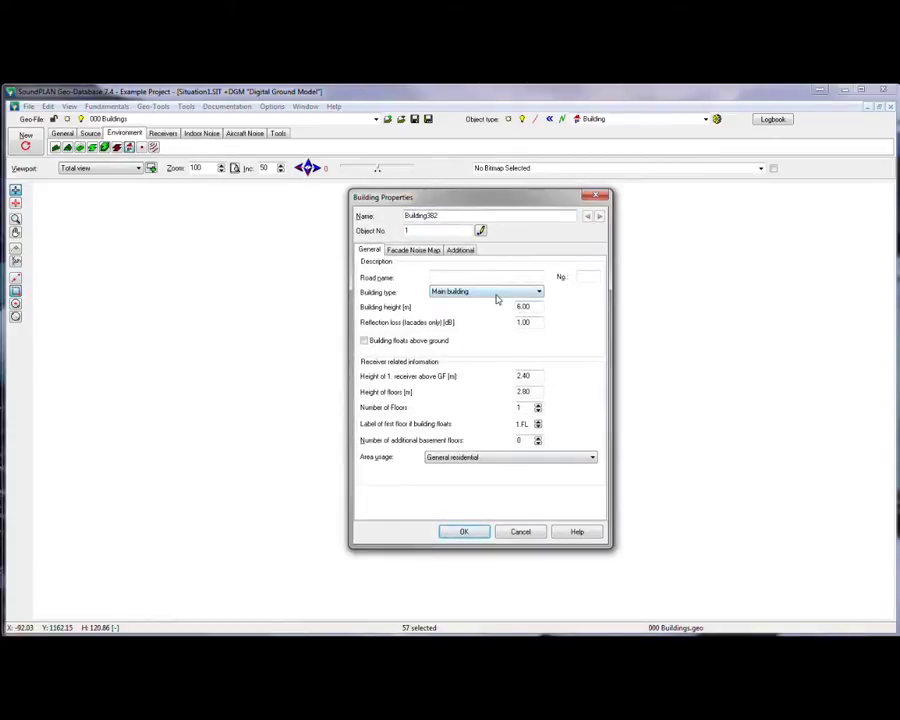
Accept the building properties: main building, 6.00 m high, General residential usage.
{"action": "double_click", "coordinate": [450, 215]}
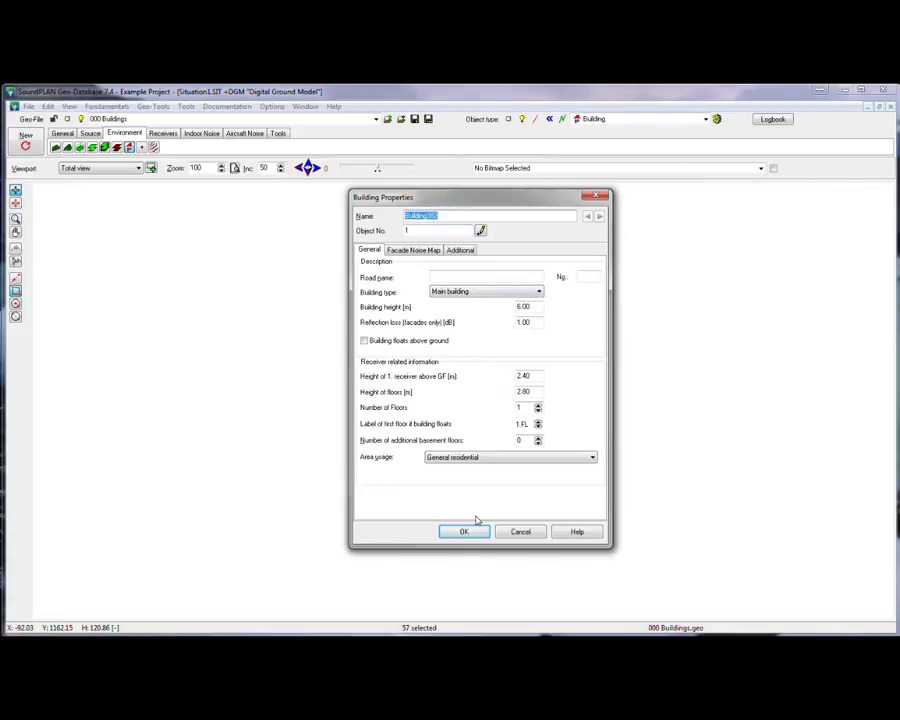
{"action": "left_click", "coordinate": [525, 307]}
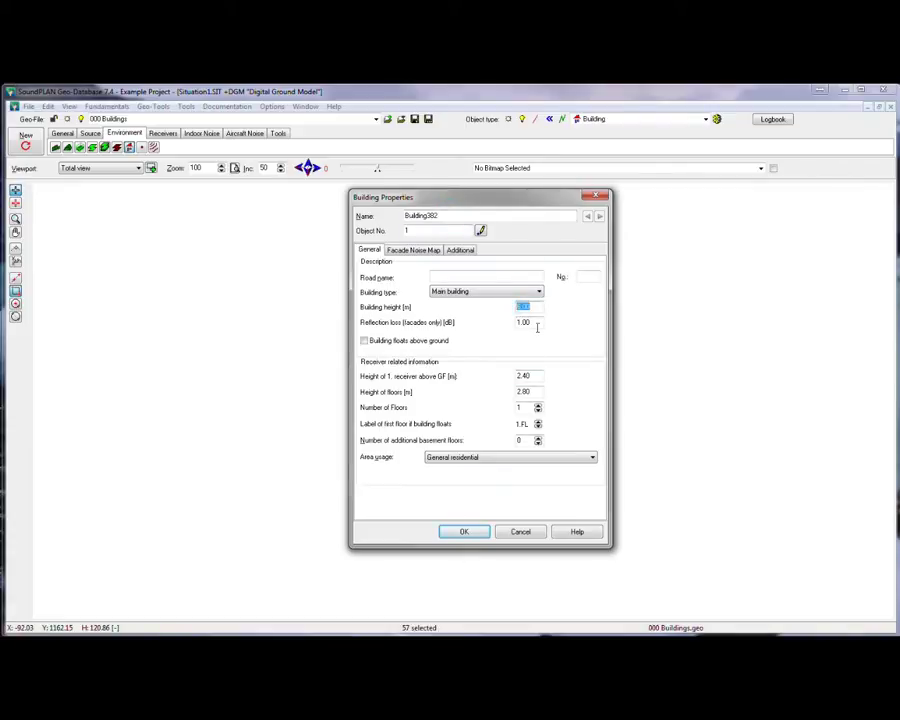
{"action": "left_click", "coordinate": [522, 321]}
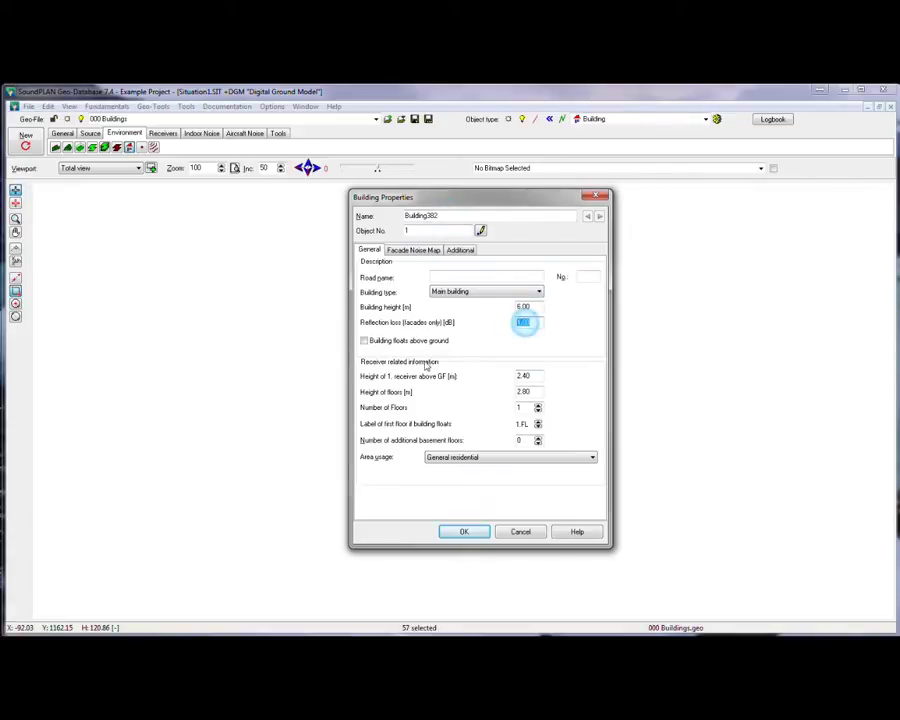
{"action": "left_click", "coordinate": [466, 532]}
{"action": "key", "text": "Return"}
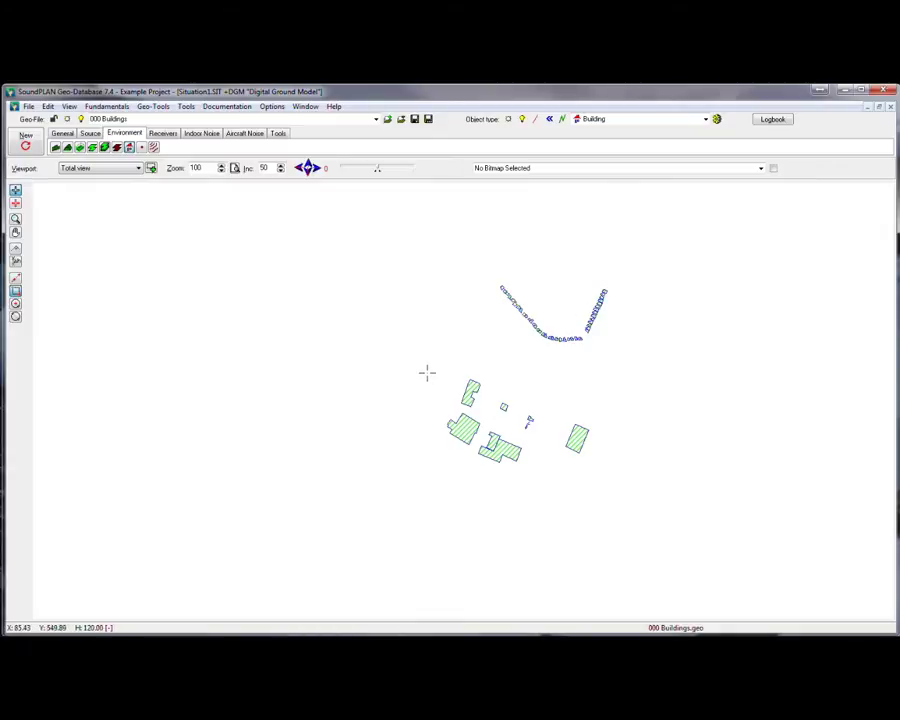
Box-select the group of five buildings in the cluster.
{"action": "left_click_drag", "start_coordinate": [438, 364], "coordinate": [515, 490]}
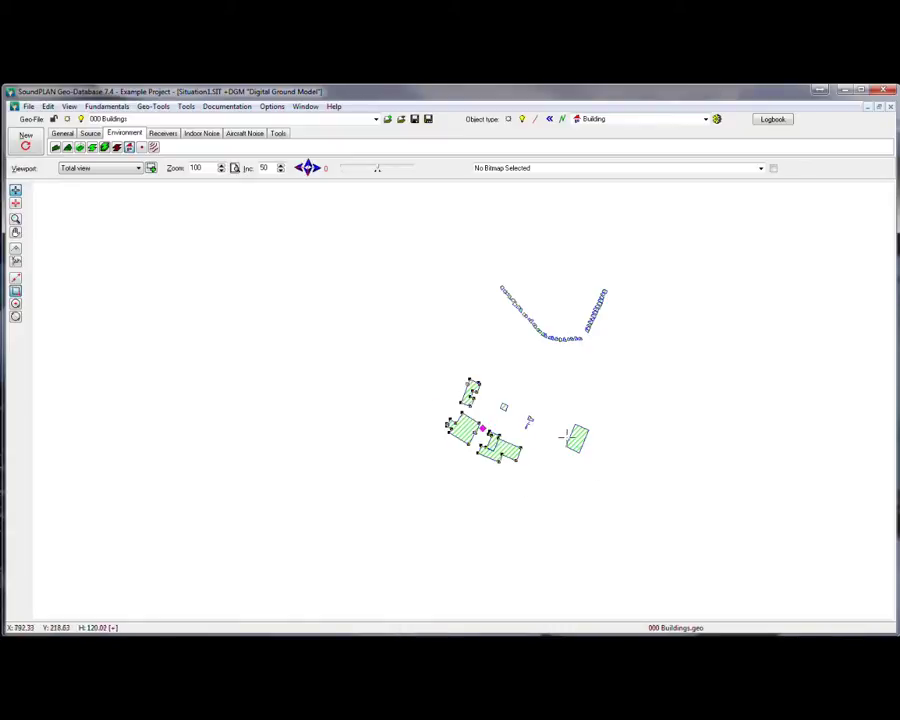
{"action": "left_click_drag", "start_coordinate": [568, 436], "coordinate": [585, 463]}
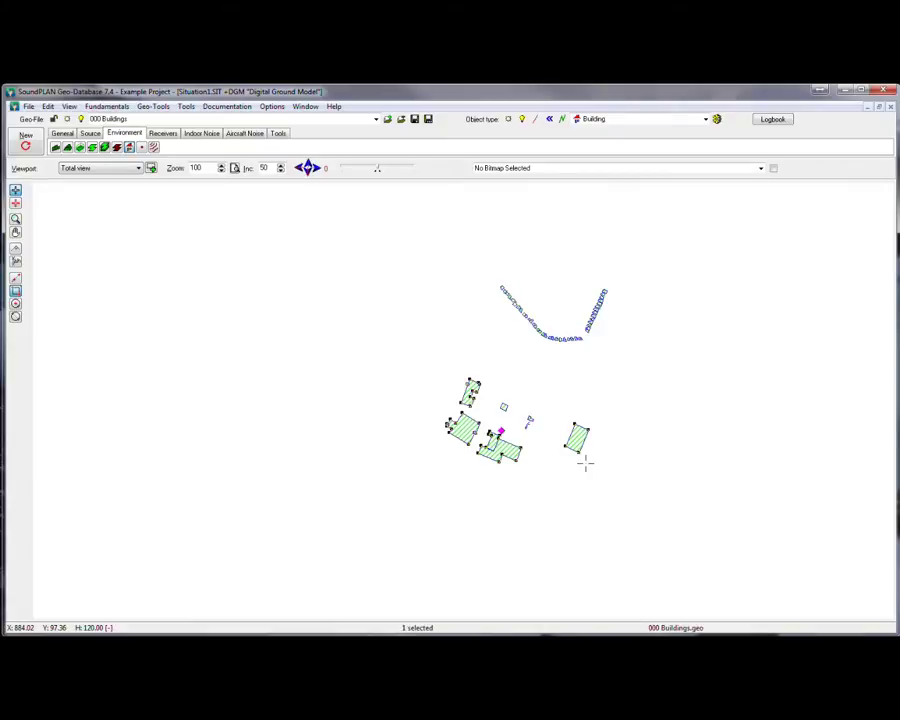
{"action": "left_click", "coordinate": [368, 333]}
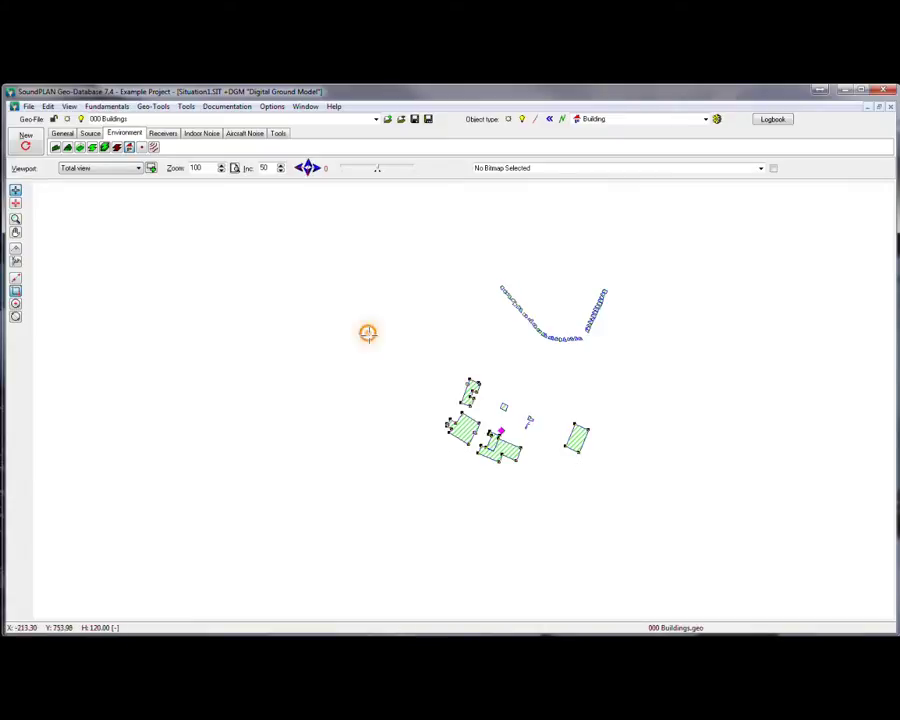
{"action": "left_click_drag", "start_coordinate": [368, 333], "coordinate": [492, 486]}
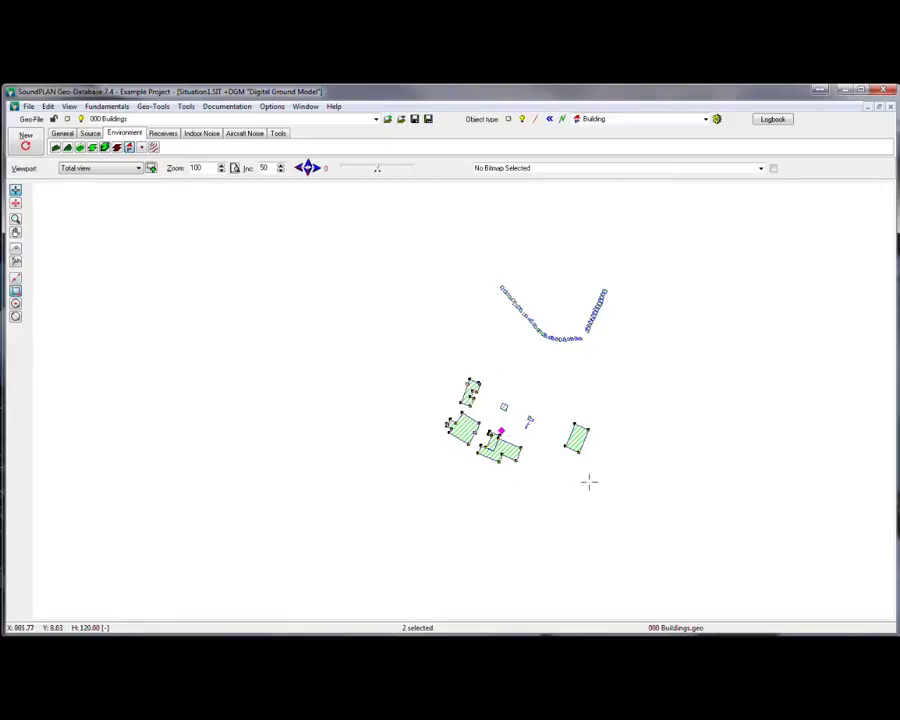
In the Attribute Explorer, set building height to 10.00 and fill it down the column.
{"action": "left_click", "coordinate": [48, 106]}
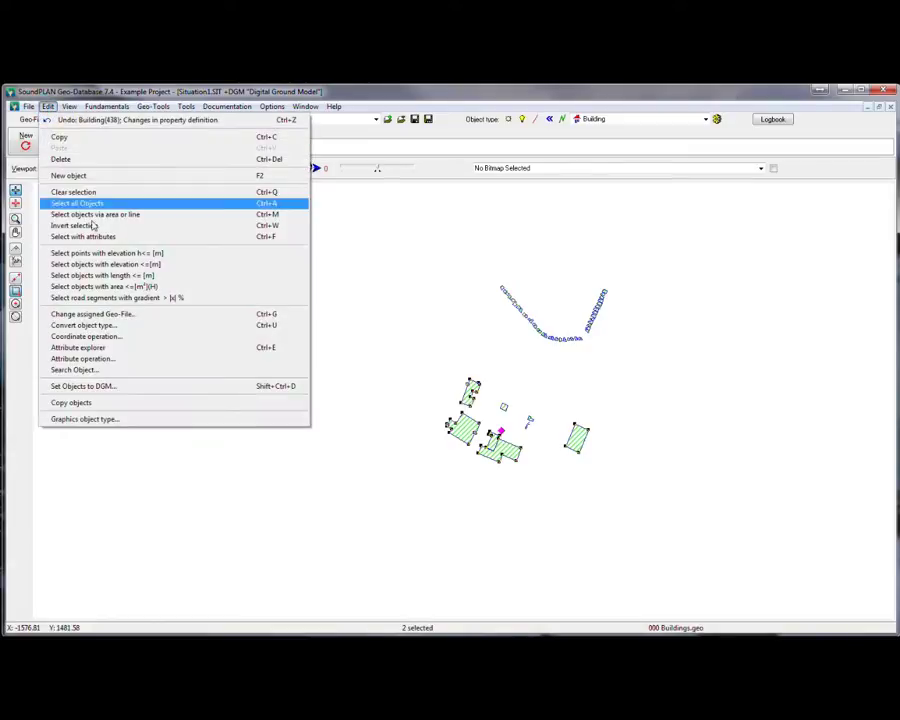
{"action": "left_click", "coordinate": [137, 347]}
{"action": "left_click", "coordinate": [488, 256]}
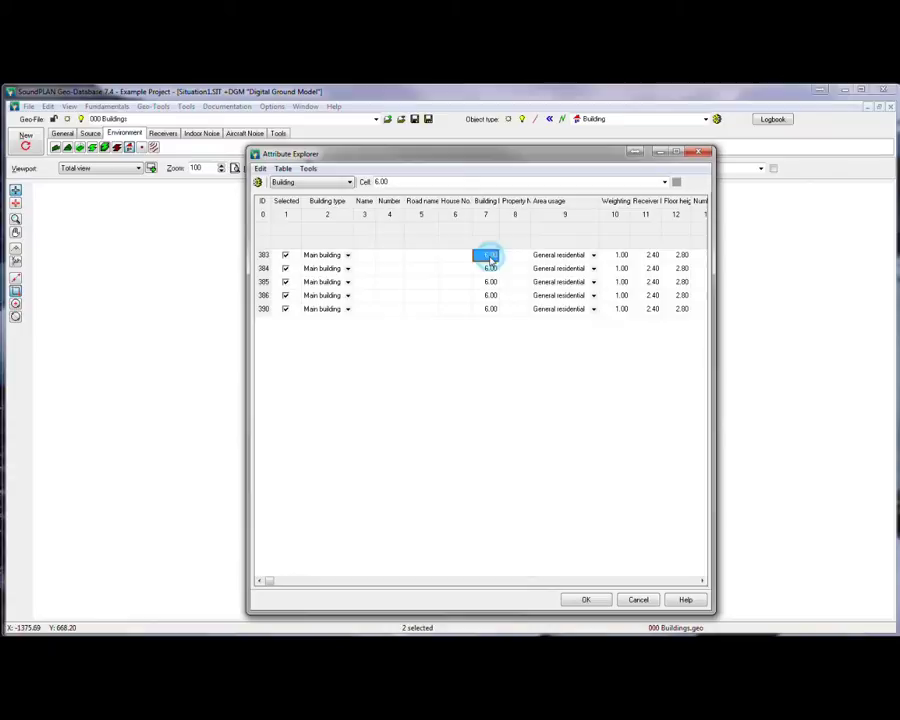
{"action": "type", "text": "10"}
{"action": "key", "text": "Return"}
{"action": "left_click", "coordinate": [490, 259]}
{"action": "left_click_drag", "start_coordinate": [492, 266], "coordinate": [498, 315]}
{"action": "left_click", "coordinate": [586, 599]}
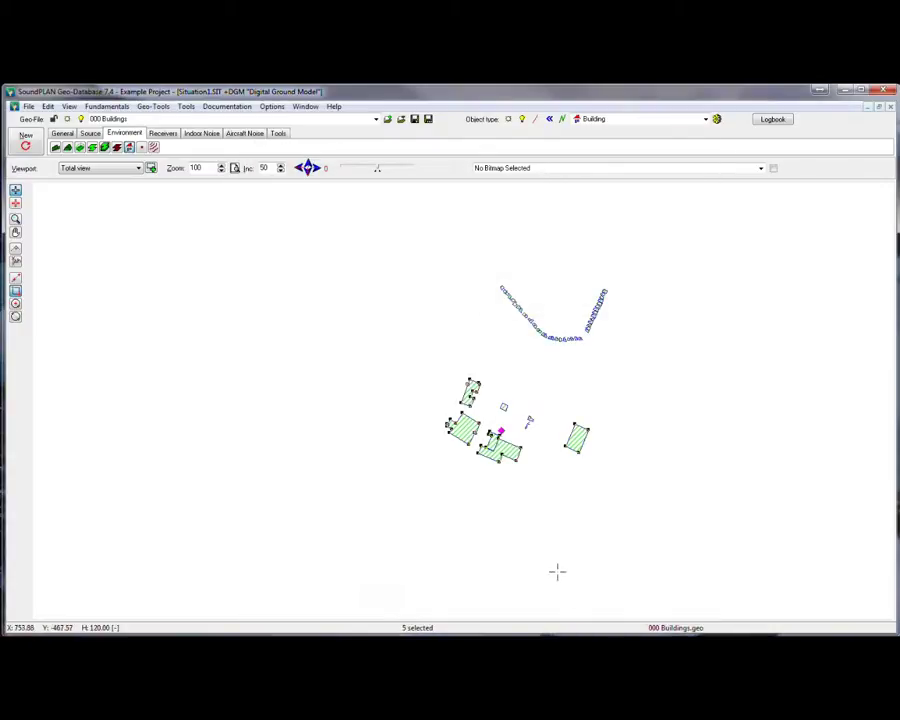
View all objects in the 3D map, rotate and enlarge it, then close it.
{"action": "left_click", "coordinate": [68, 106]}
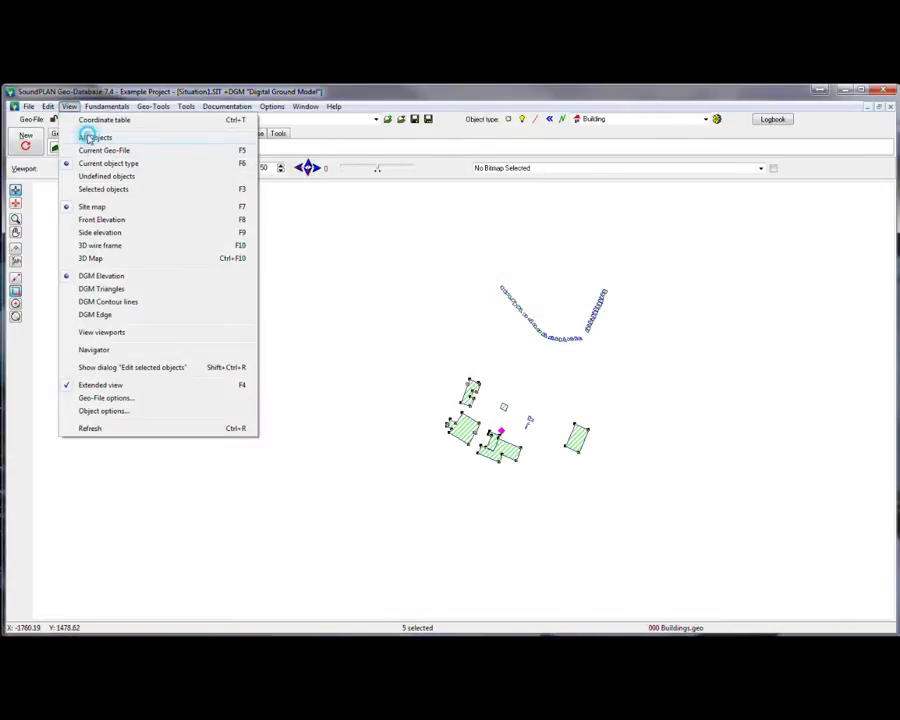
{"action": "left_click", "coordinate": [88, 137]}
{"action": "left_click", "coordinate": [68, 106]}
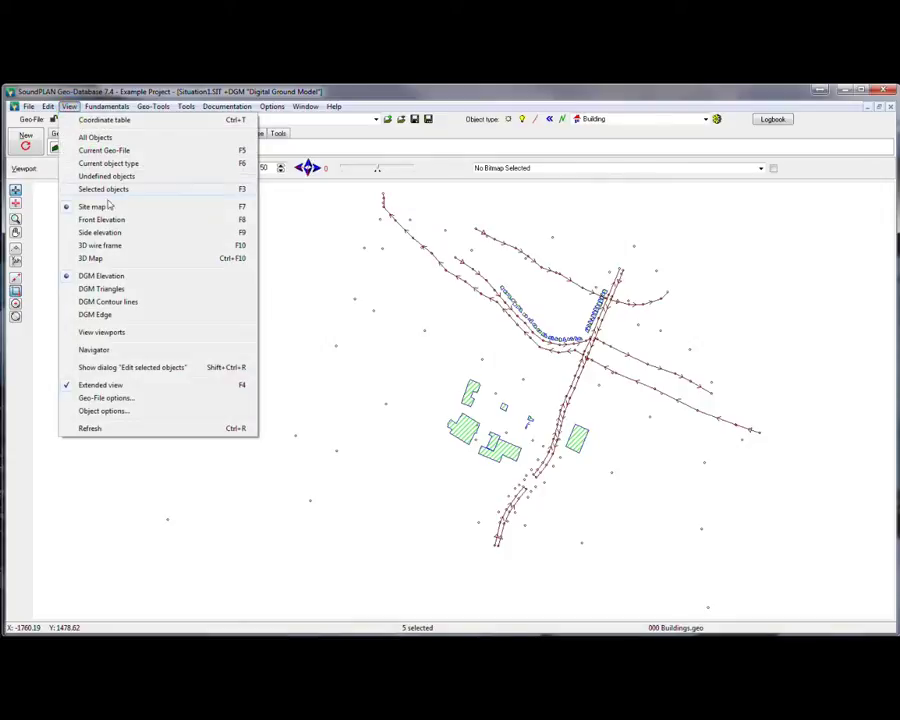
{"action": "left_click", "coordinate": [111, 258]}
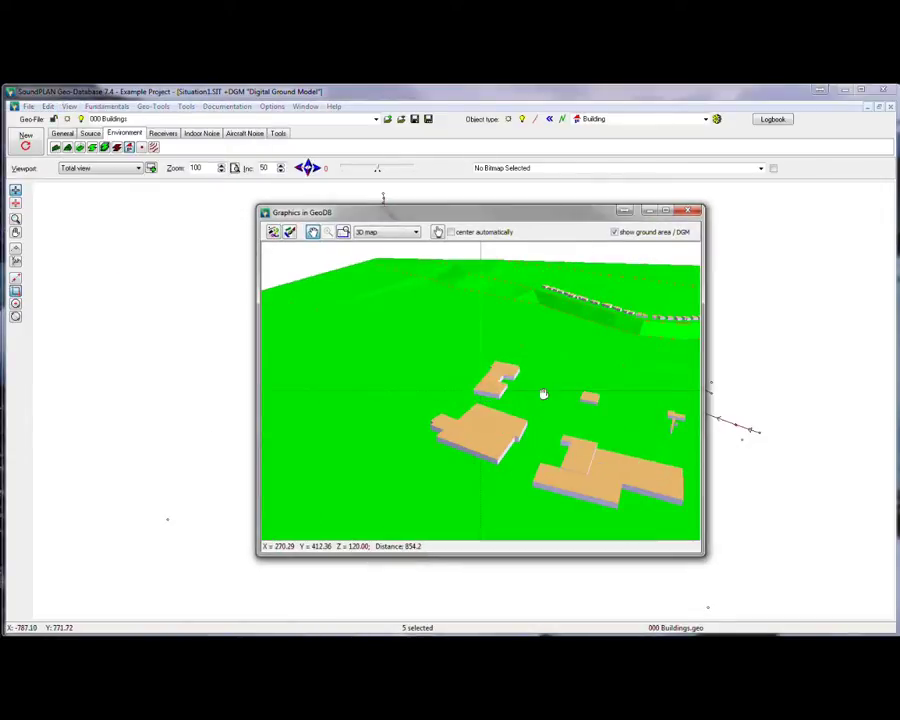
{"action": "mouse_move", "coordinate": [543, 394]}
{"action": "left_mouse_down"}
{"action": "mouse_move", "coordinate": [526, 386]}
{"action": "mouse_move", "coordinate": [534, 374]}
{"action": "left_mouse_up"}
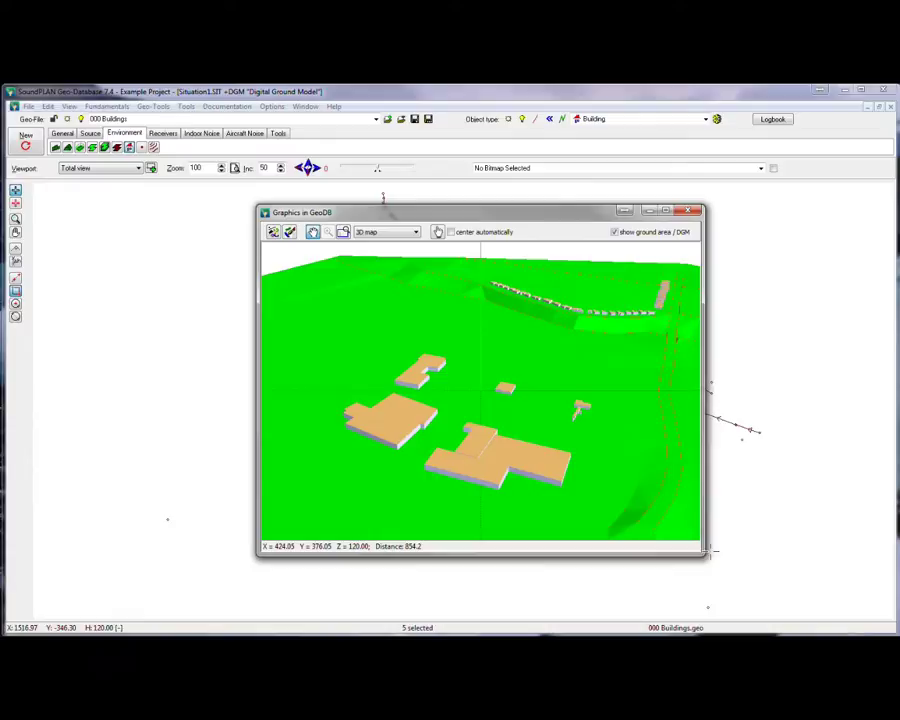
{"action": "left_click_drag", "start_coordinate": [710, 549], "coordinate": [756, 594]}
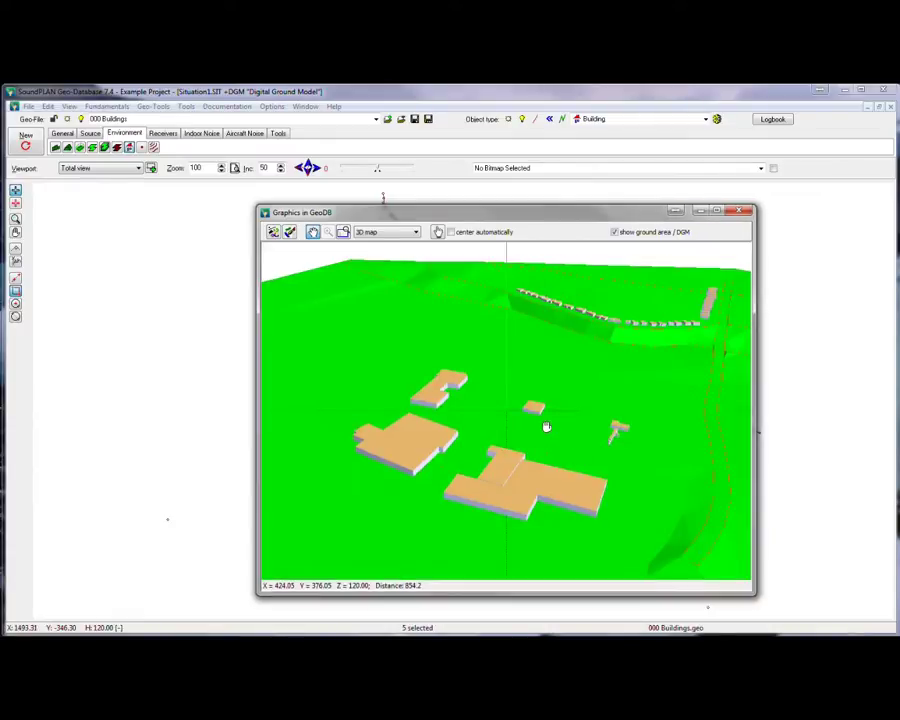
{"action": "left_click_drag", "start_coordinate": [542, 424], "coordinate": [488, 410]}
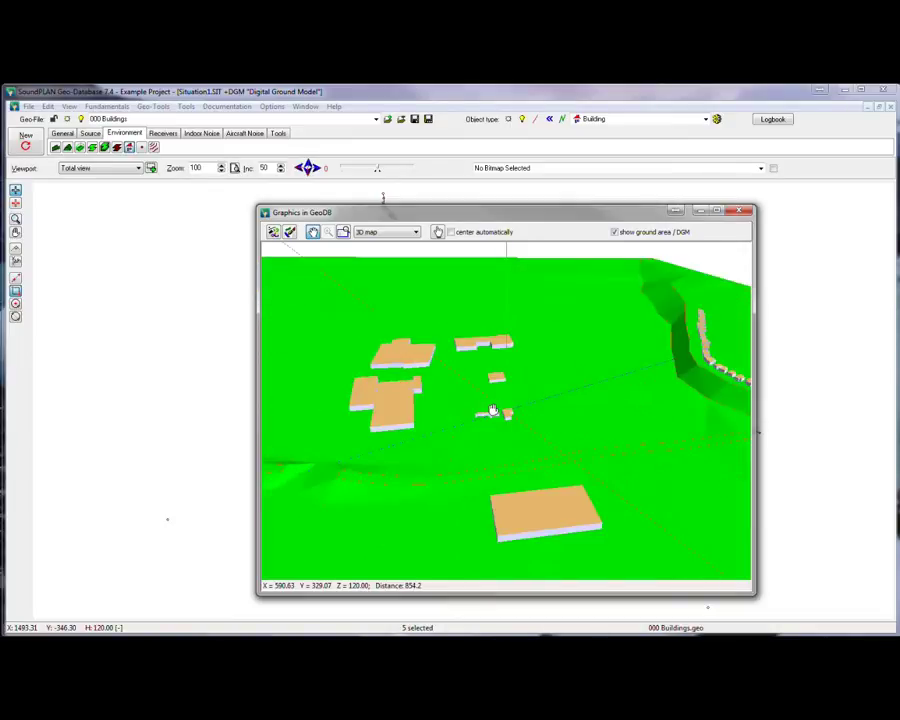
{"action": "left_click", "coordinate": [746, 211]}
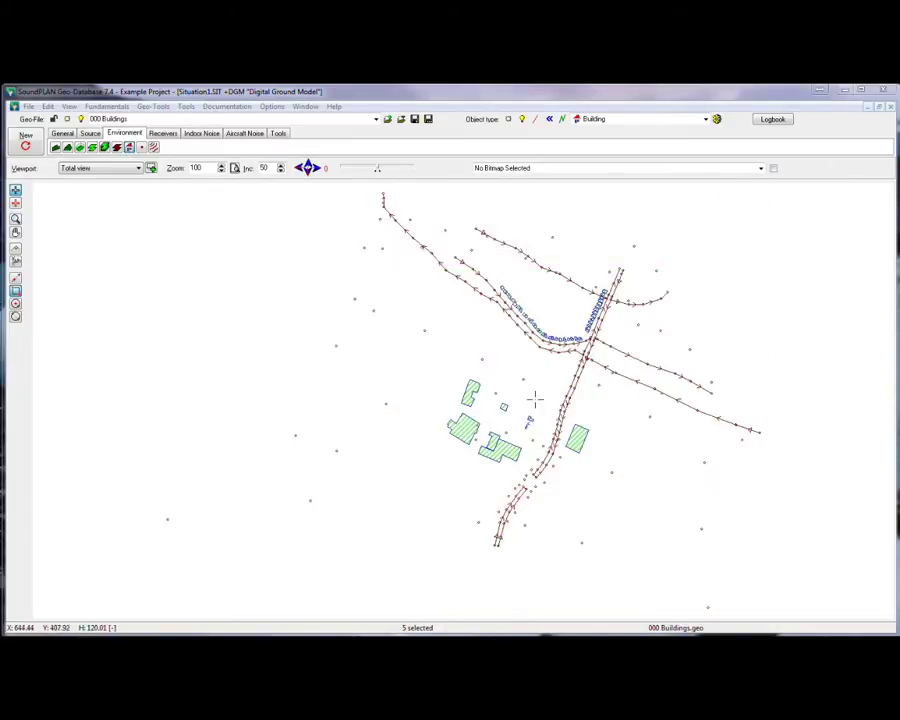
Save the situation under the new name 000 Base Model.
{"action": "left_click", "coordinate": [29, 105]}
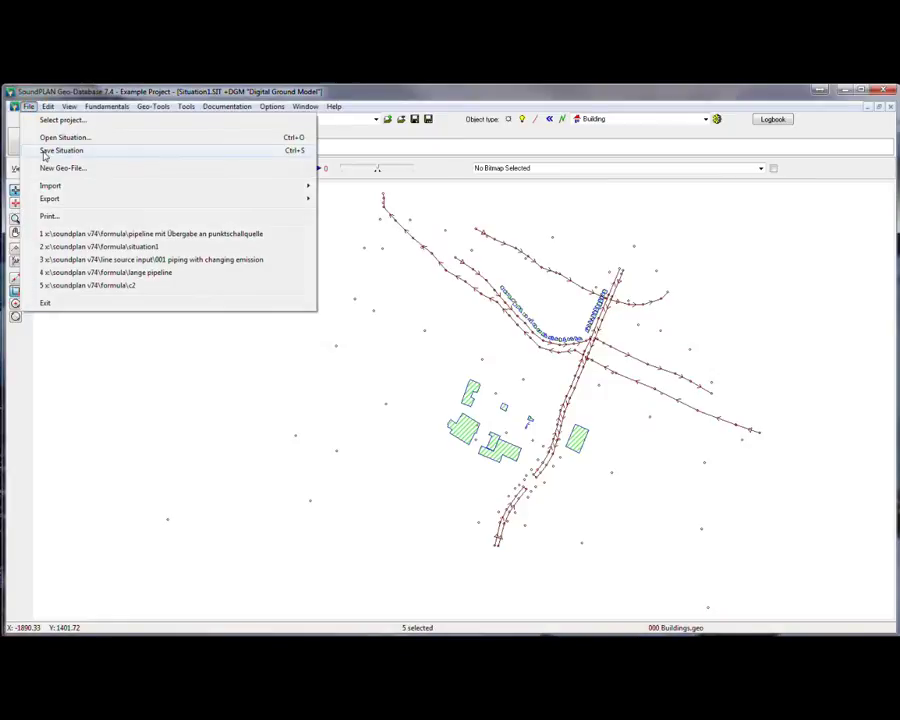
{"action": "left_click", "coordinate": [44, 150]}
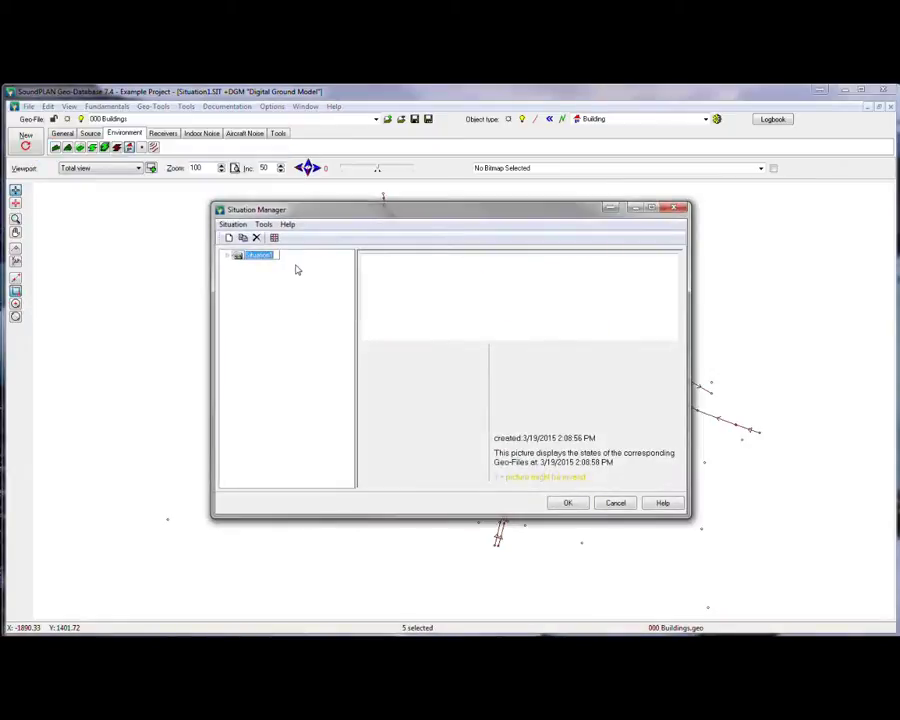
{"action": "type", "text": "000"}
{"action": "type", "text": " Base"}
{"action": "type", "text": " Mad"}
{"action": "type", "text": "el"}
{"action": "key", "text": "Return"}
Describe the situation as 'Road Input' and 'Buildings and Elevation from DXF File' and save.
{"action": "left_click", "coordinate": [388, 257]}
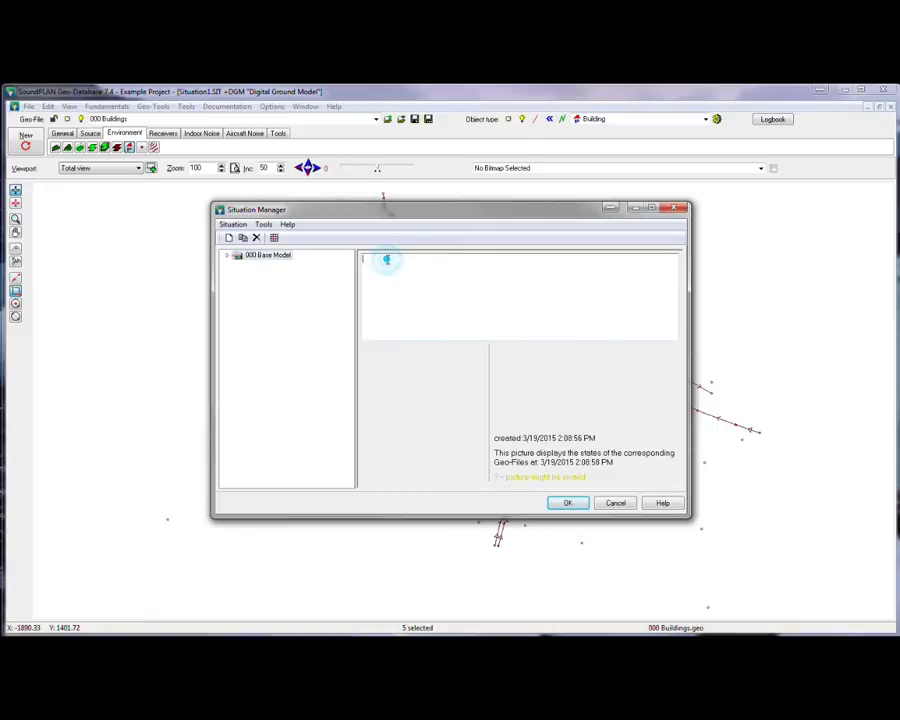
{"action": "type", "text": "R"}
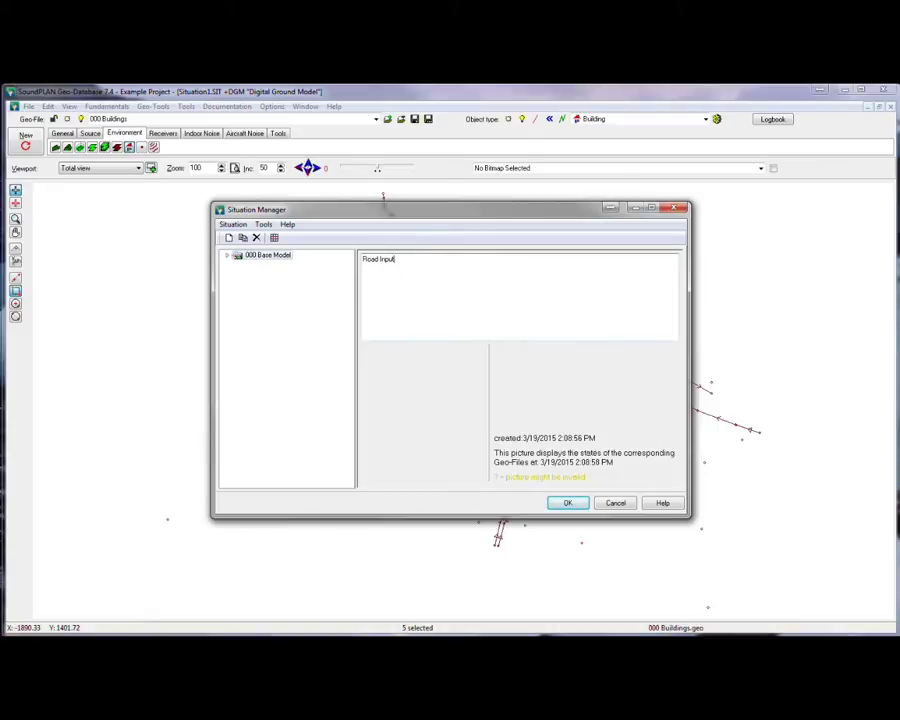
{"action": "type", "text": "oad Input"}
{"action": "key", "text": "Return"}
{"action": "type", "text": "Buildings and Elevation from DXF File"}
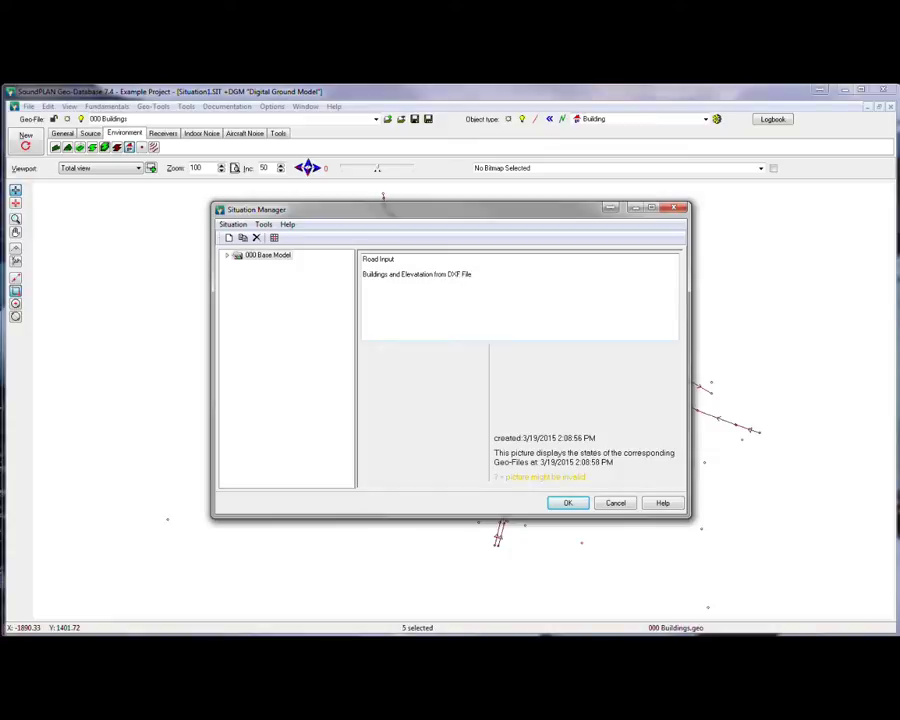
{"action": "left_click", "coordinate": [578, 504]}
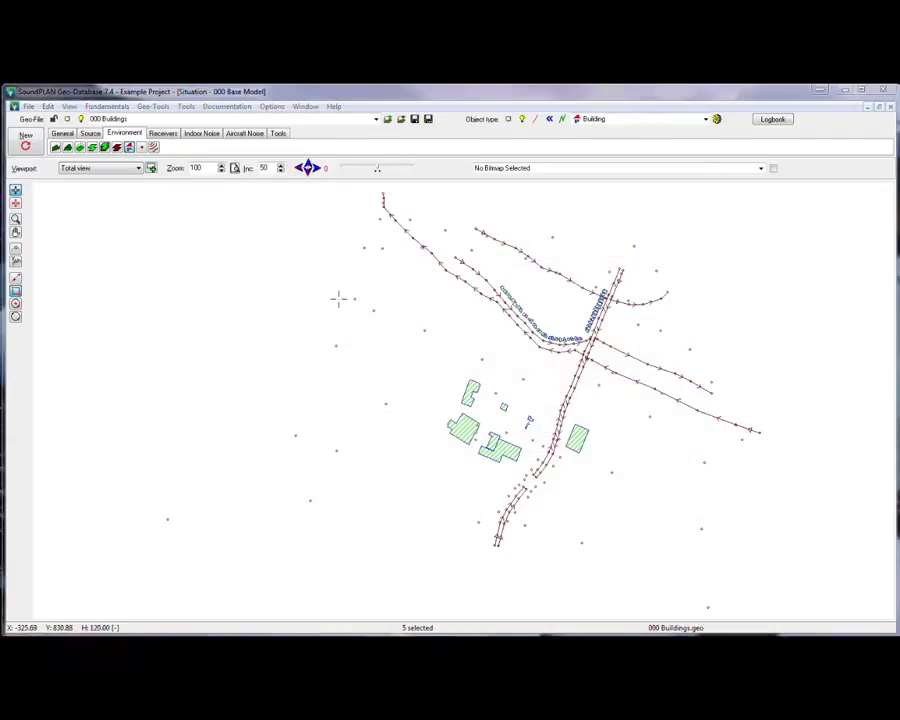
Make 001 Road the active geo-file and open Base Model New.dxf for DXF import.
{"action": "left_click", "coordinate": [170, 120]}
{"action": "left_click", "coordinate": [171, 168]}
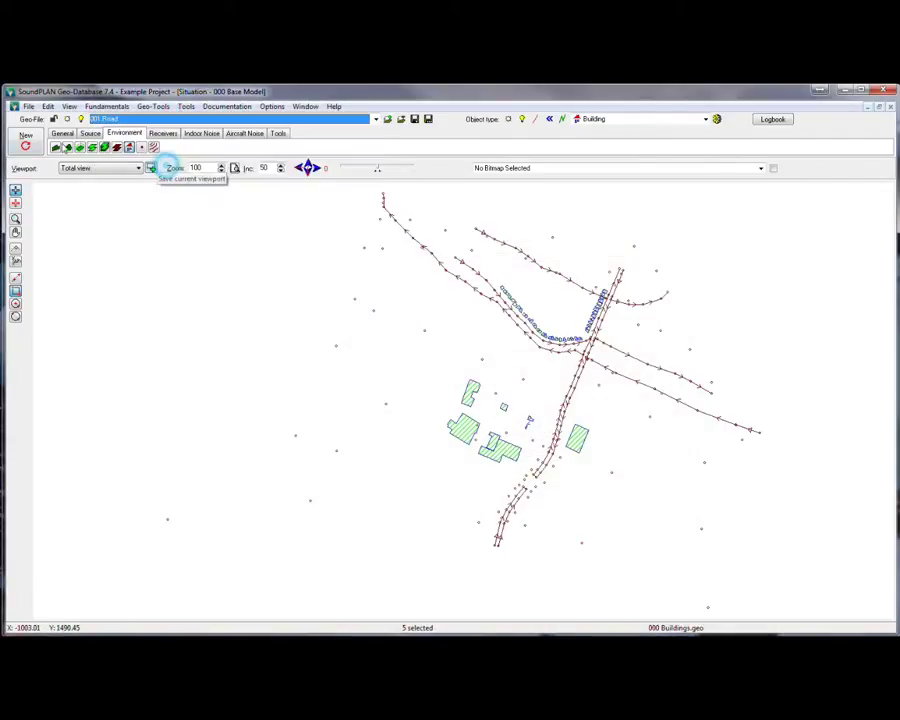
{"action": "left_click", "coordinate": [27, 107]}
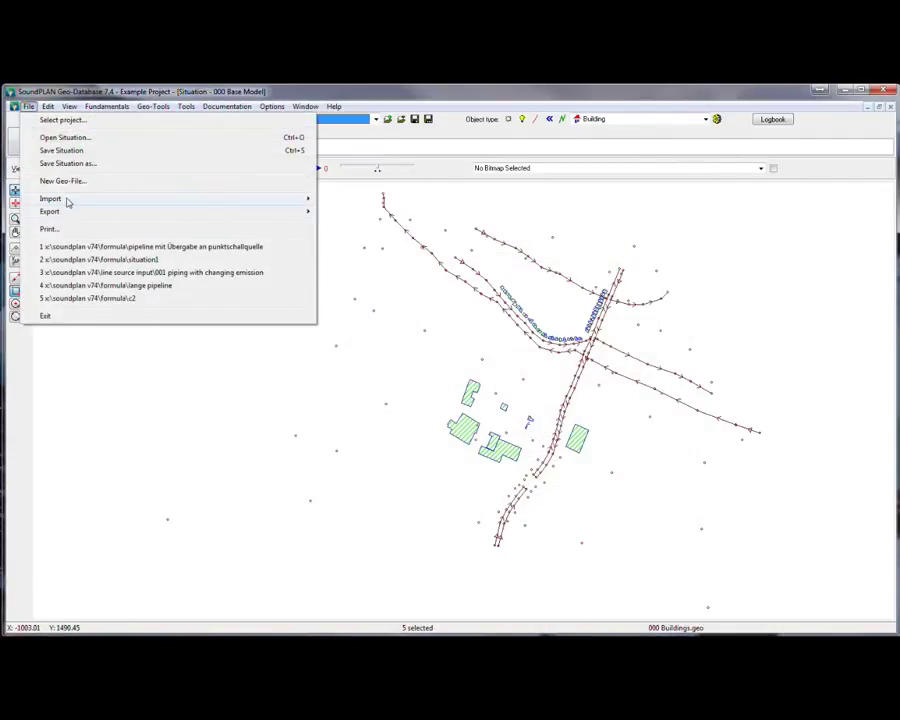
{"action": "left_click", "coordinate": [64, 199]}
{"action": "left_click", "coordinate": [356, 211]}
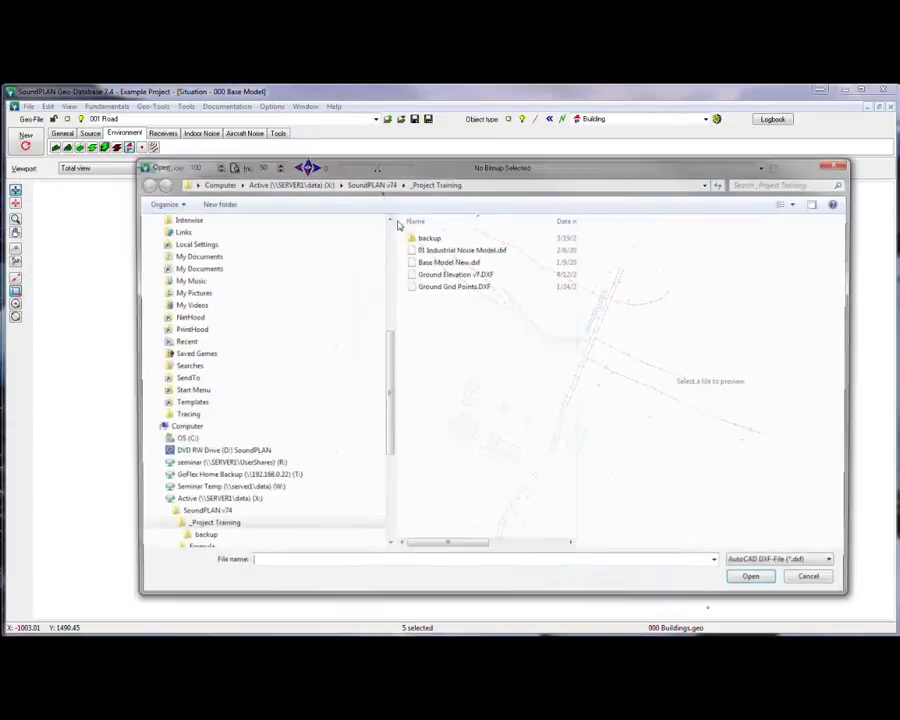
{"action": "double_click", "coordinate": [443, 262]}
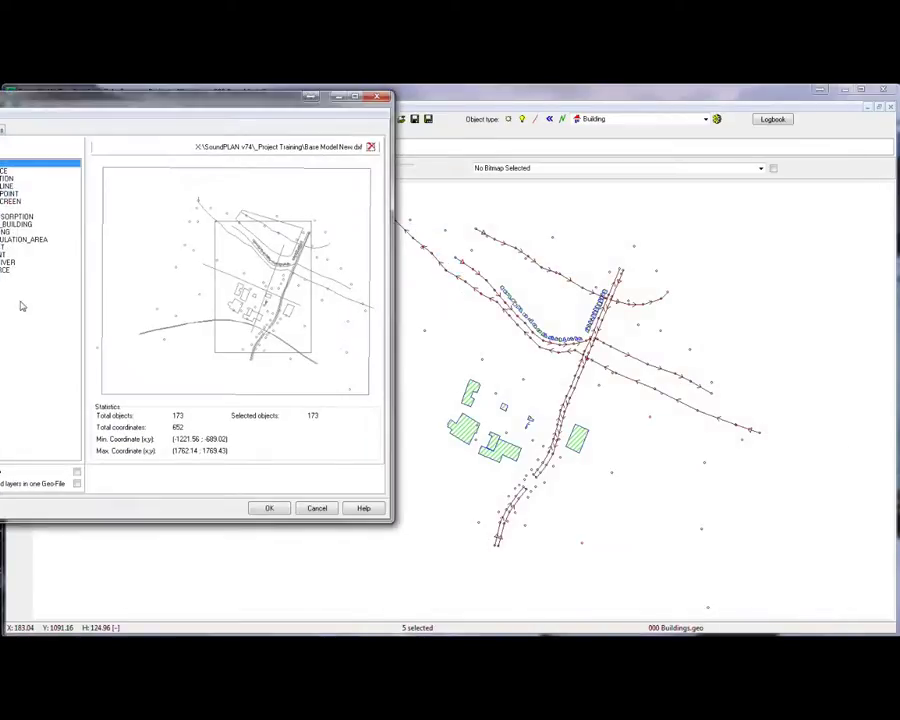
Limit the import to the ROAD layer, loaded into one geo-file, 001 Road.
{"action": "left_click_drag", "start_coordinate": [102, 100], "coordinate": [268, 100]}
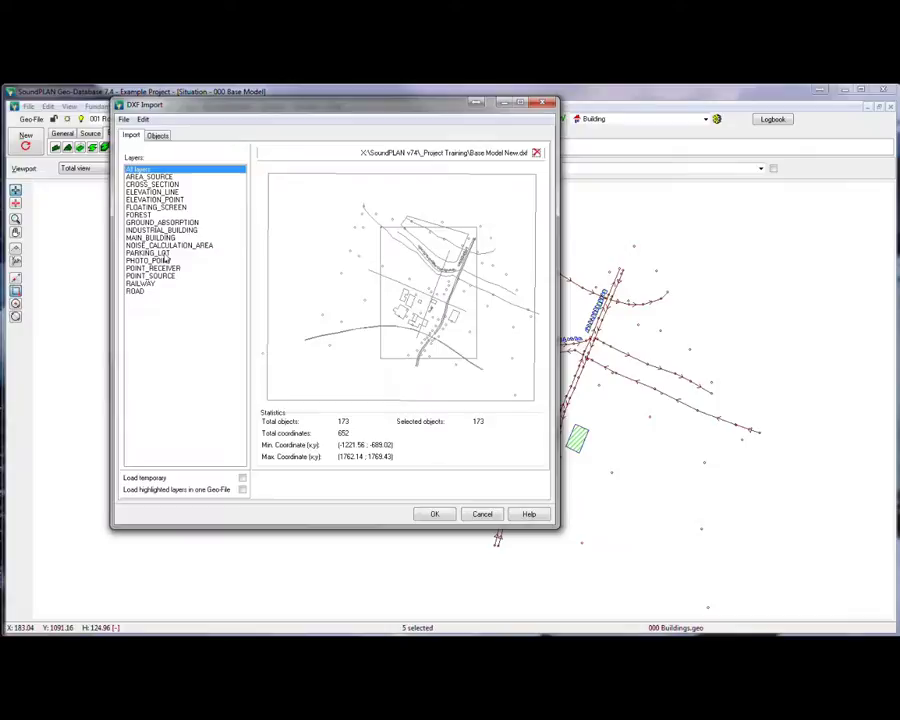
{"action": "left_click", "coordinate": [140, 292]}
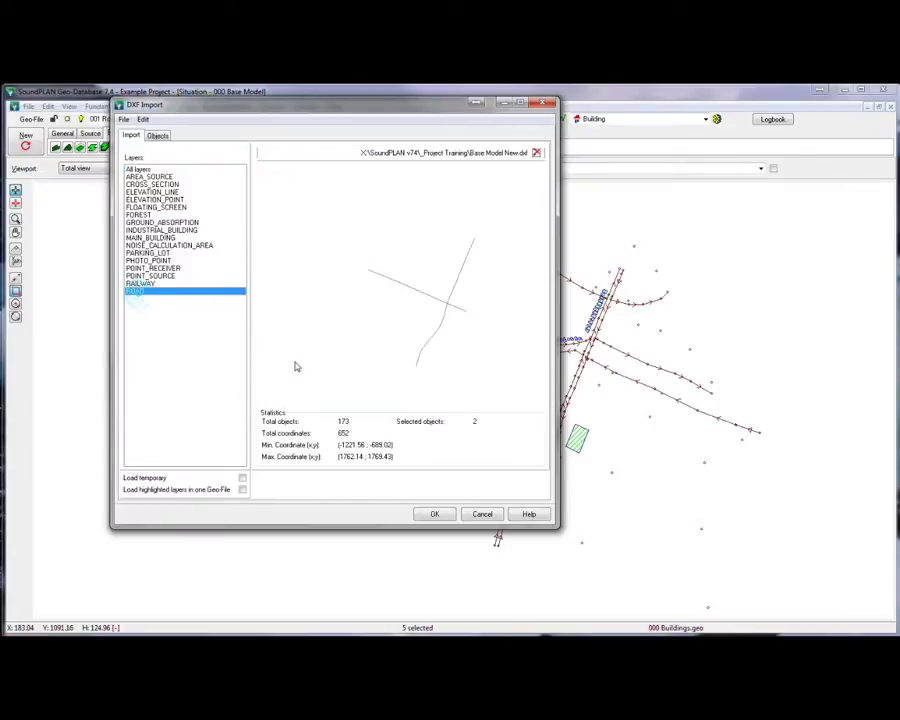
{"action": "left_click", "coordinate": [242, 490]}
{"action": "left_click", "coordinate": [322, 479]}
{"action": "left_click", "coordinate": [332, 477]}
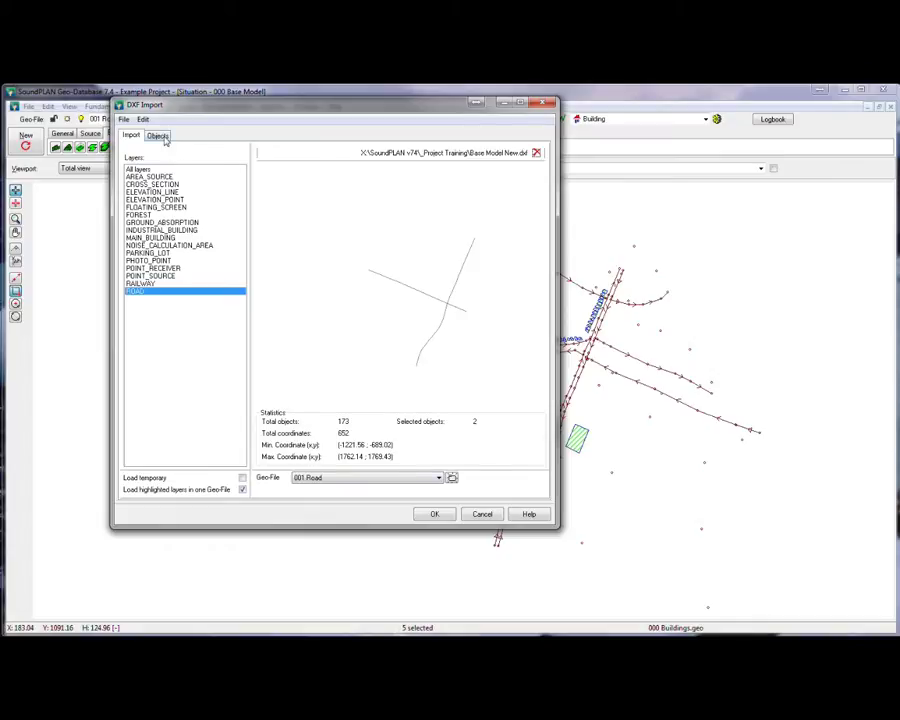
In the DXF object settings, keep circle precision Low and leave text not imported as elevation points.
{"action": "left_click", "coordinate": [158, 135]}
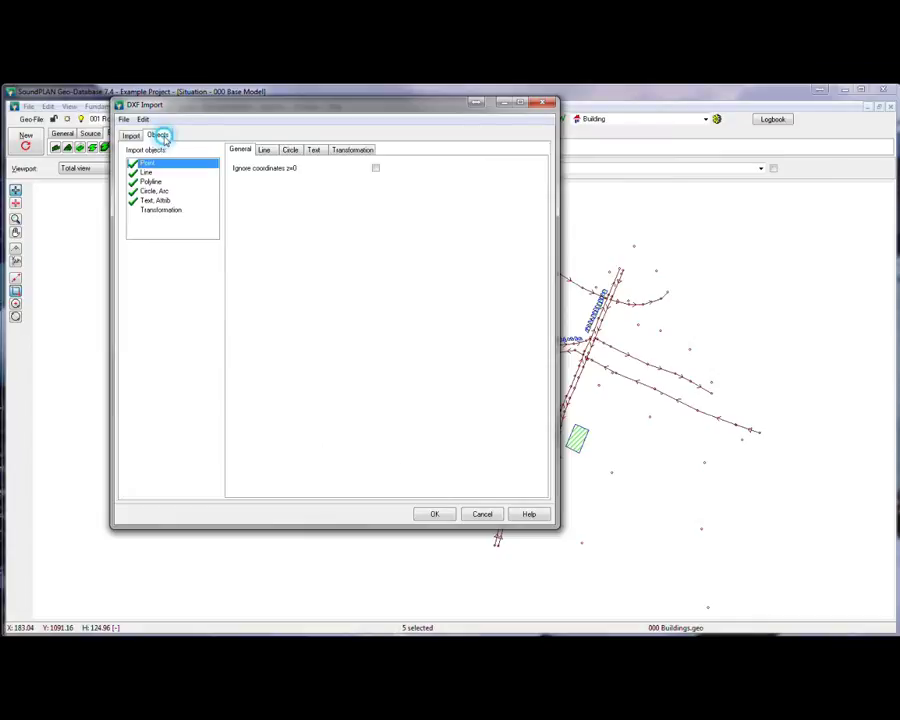
{"action": "left_click", "coordinate": [148, 190]}
{"action": "left_click", "coordinate": [347, 170]}
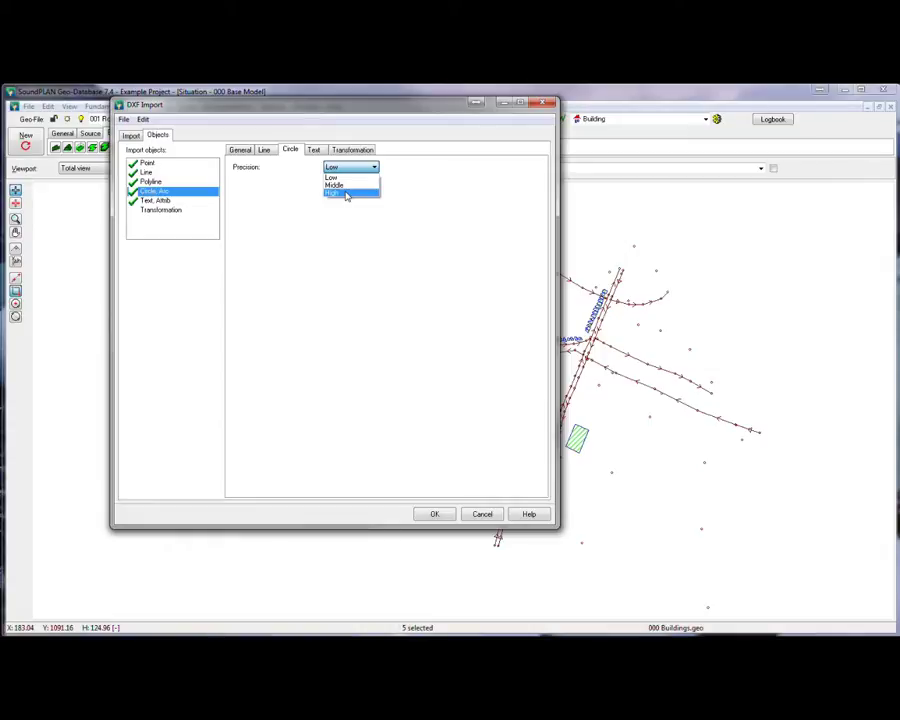
{"action": "left_click", "coordinate": [253, 175]}
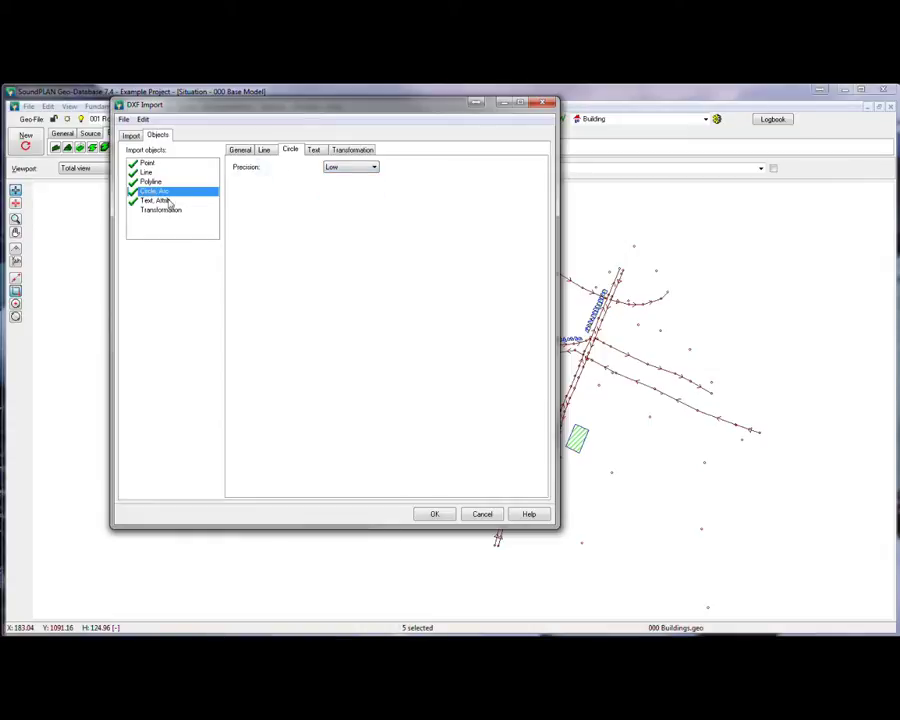
{"action": "left_click", "coordinate": [168, 201]}
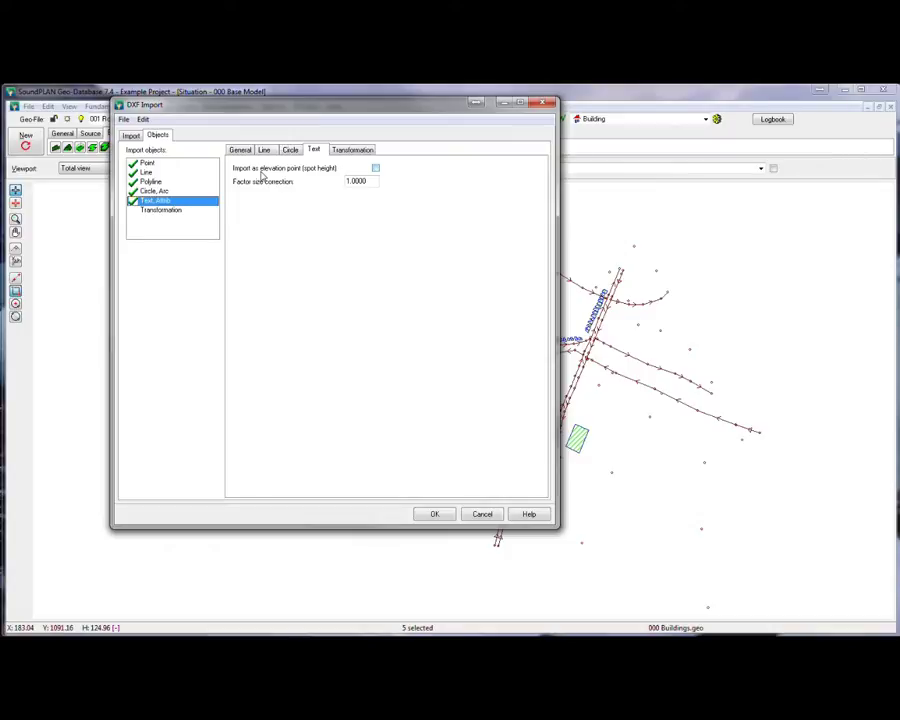
{"action": "left_click", "coordinate": [375, 169]}
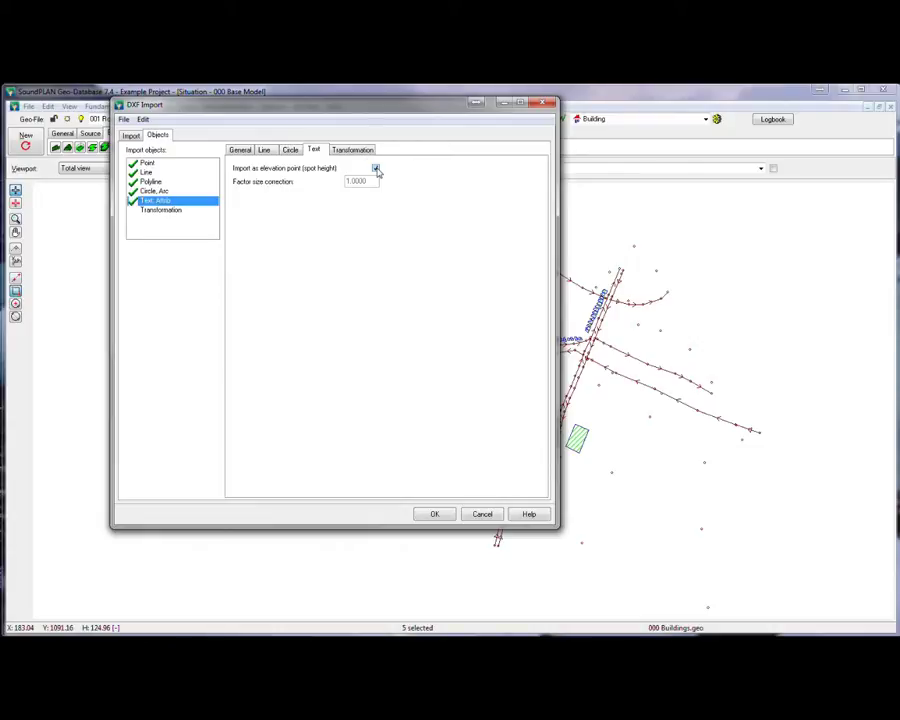
{"action": "left_click", "coordinate": [376, 169]}
{"action": "left_click", "coordinate": [155, 214]}
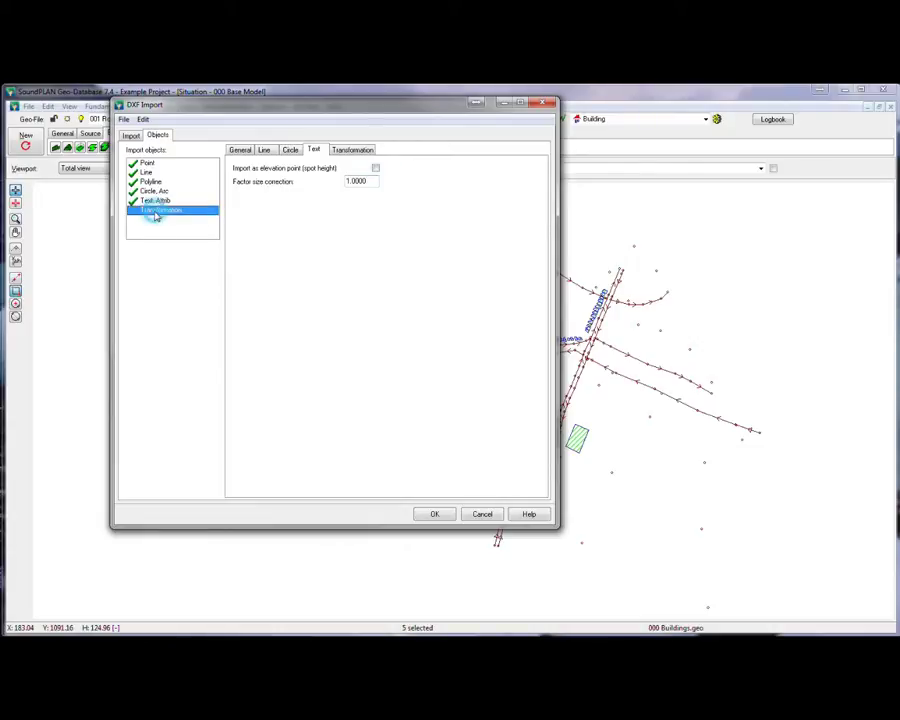
Enable the transformation with 0/0 mapped to 0/0 and DXF X 100 mapped to X 30.48.
{"action": "left_click", "coordinate": [157, 212]}
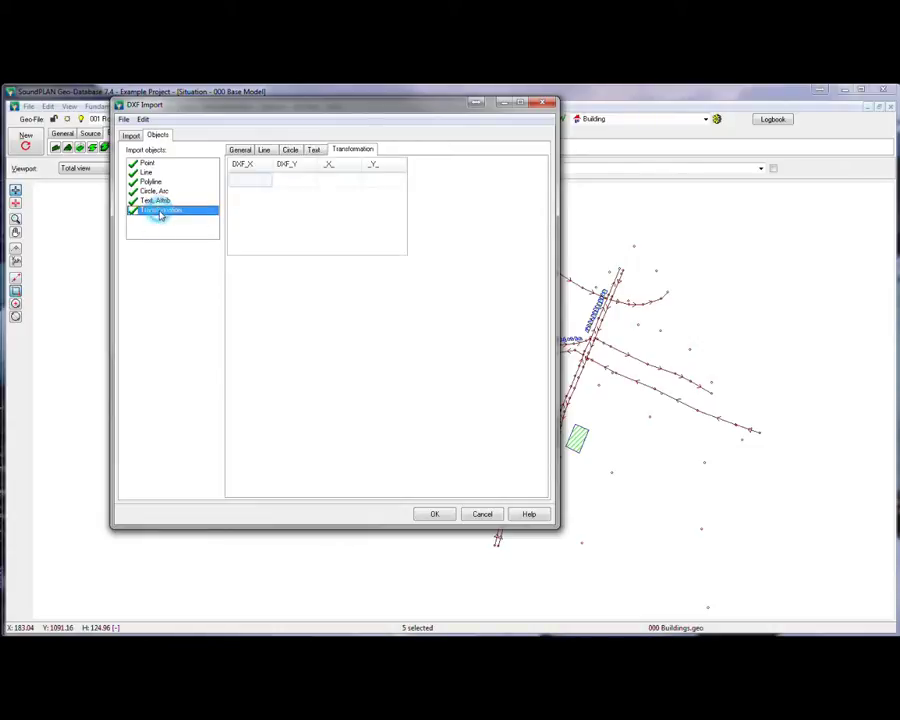
{"action": "left_click", "coordinate": [268, 182]}
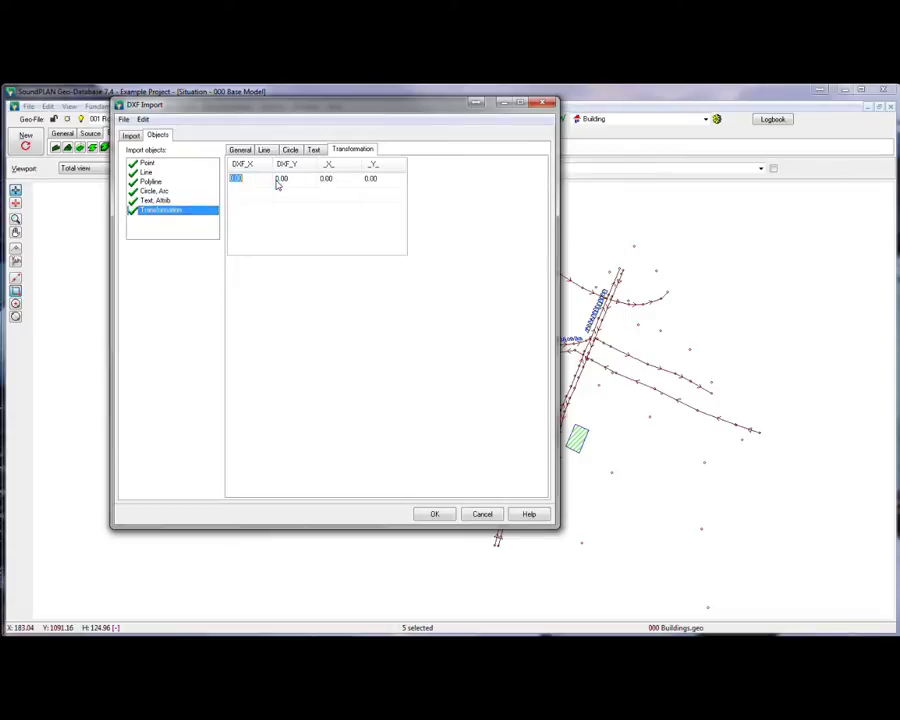
{"action": "left_click", "coordinate": [244, 194]}
{"action": "type", "text": "100"}
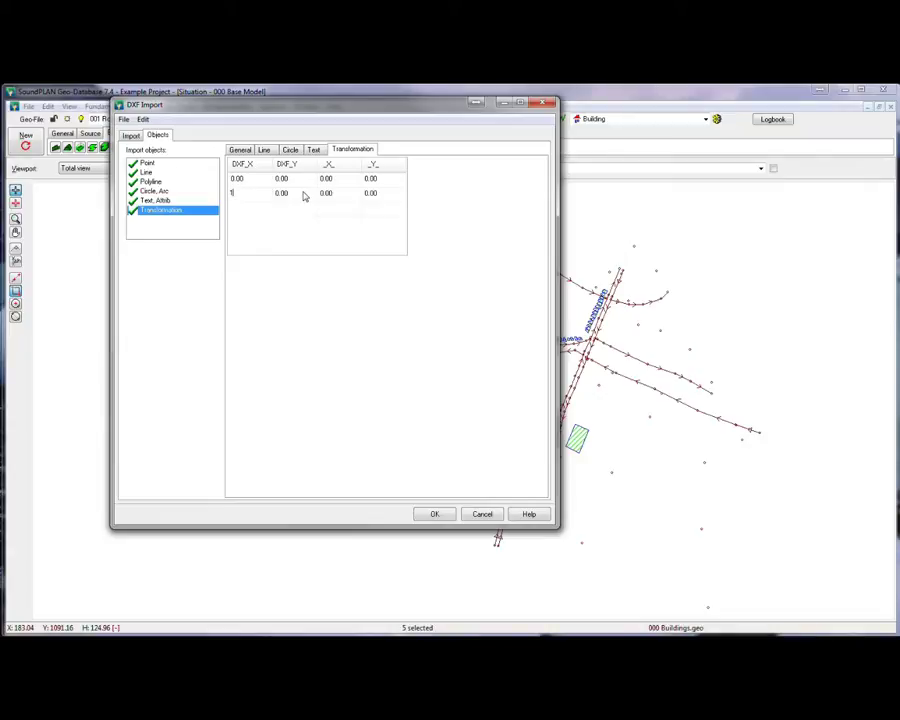
{"action": "left_click", "coordinate": [341, 195]}
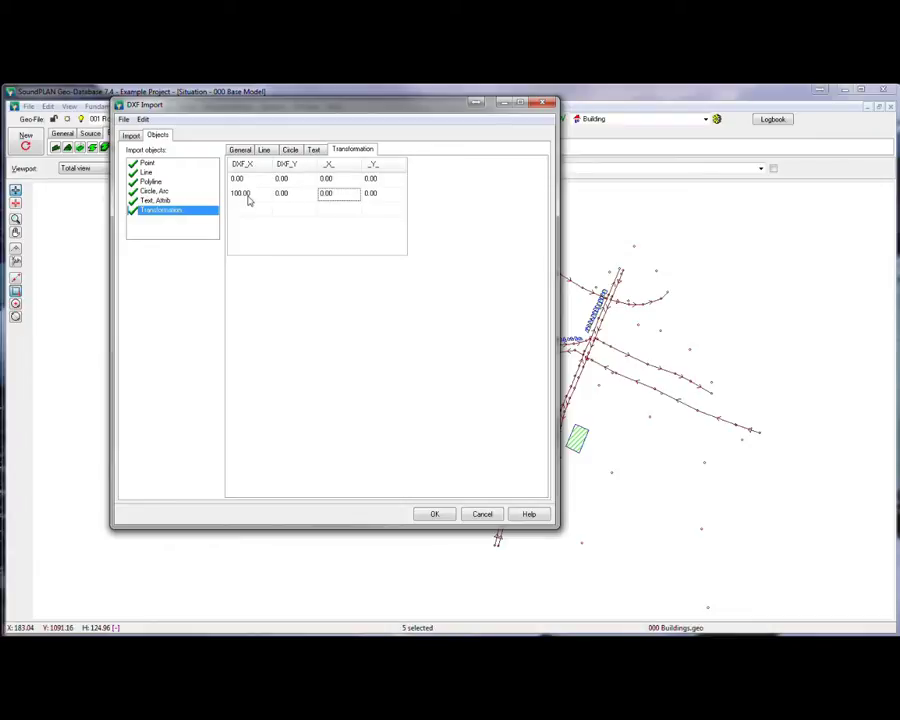
{"action": "double_click", "coordinate": [334, 194]}
{"action": "type", "text": "30"}
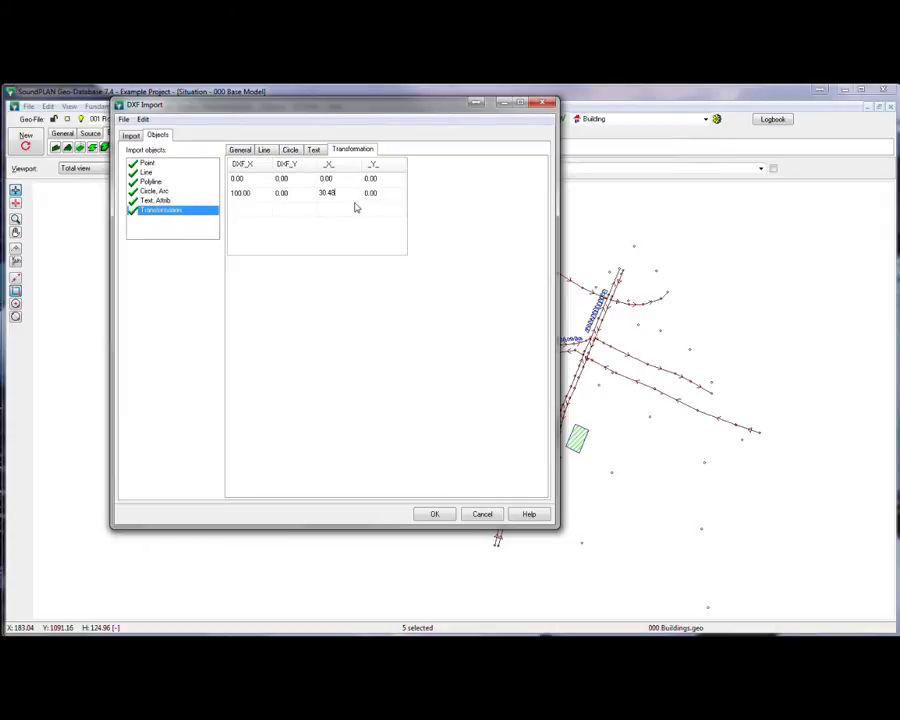
{"action": "left_click", "coordinate": [134, 219]}
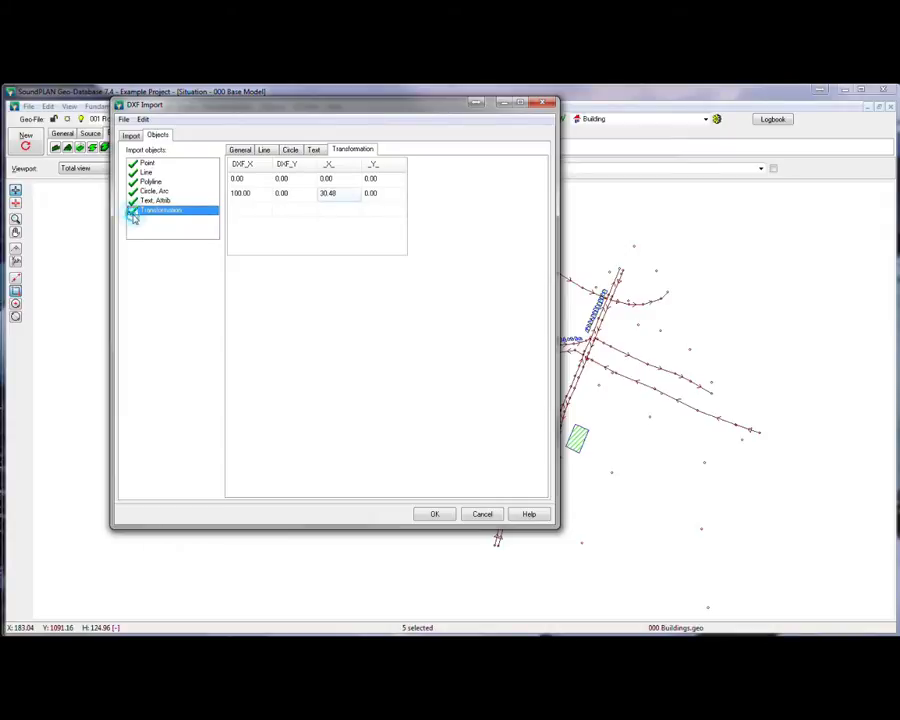
Confirm the DXF import of the ROAD layer from Base Model New.dxf into 001 Road.
{"action": "left_click", "coordinate": [134, 135]}
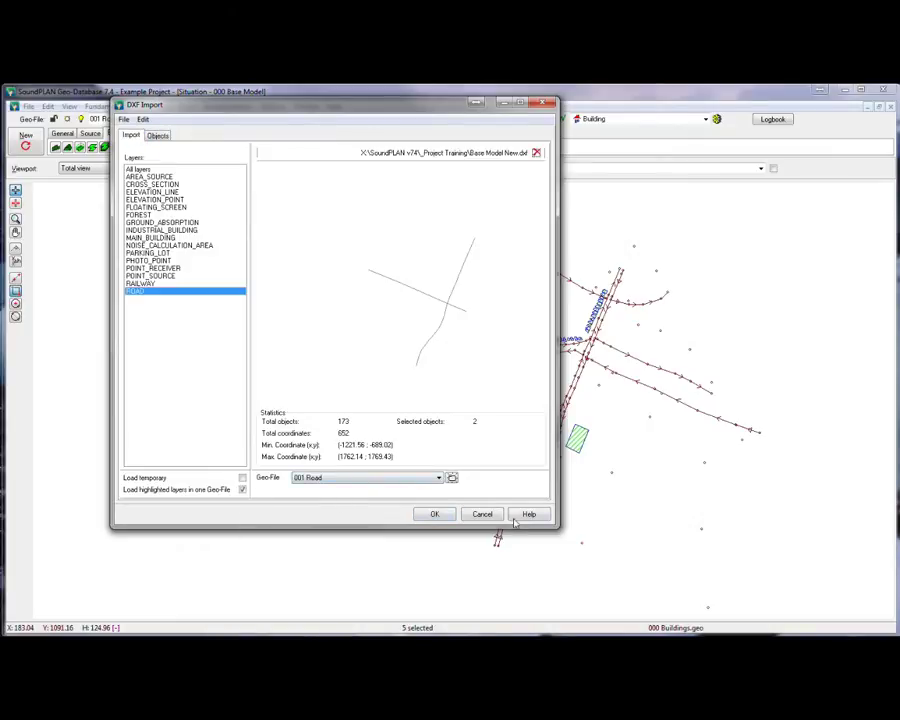
{"action": "left_click", "coordinate": [437, 515]}
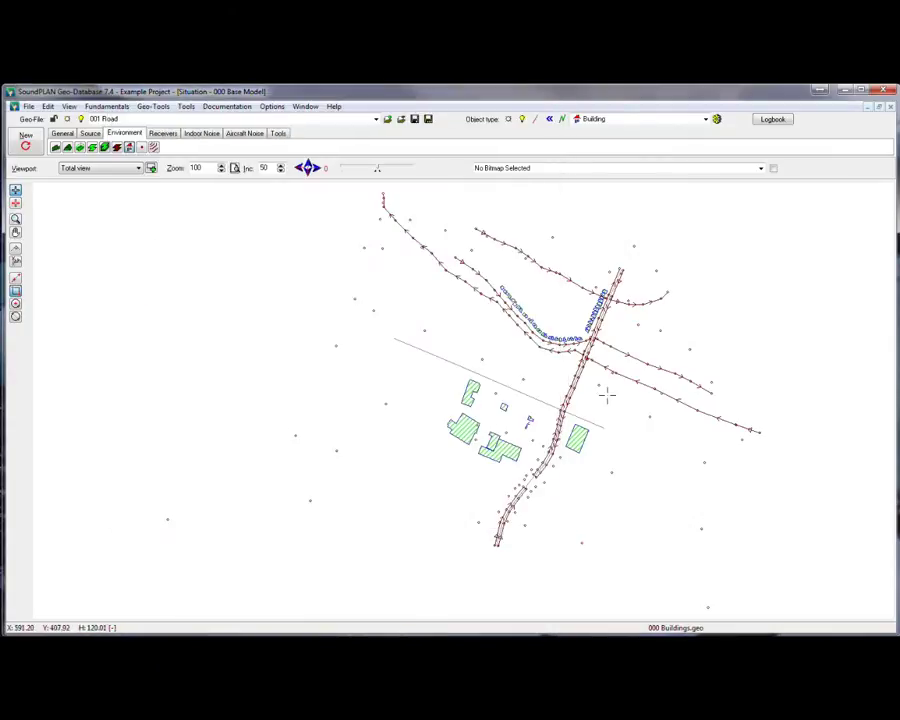
{"action": "scroll", "coordinate": [498, 526], "scroll_direction": "up", "scroll_amount": 5}
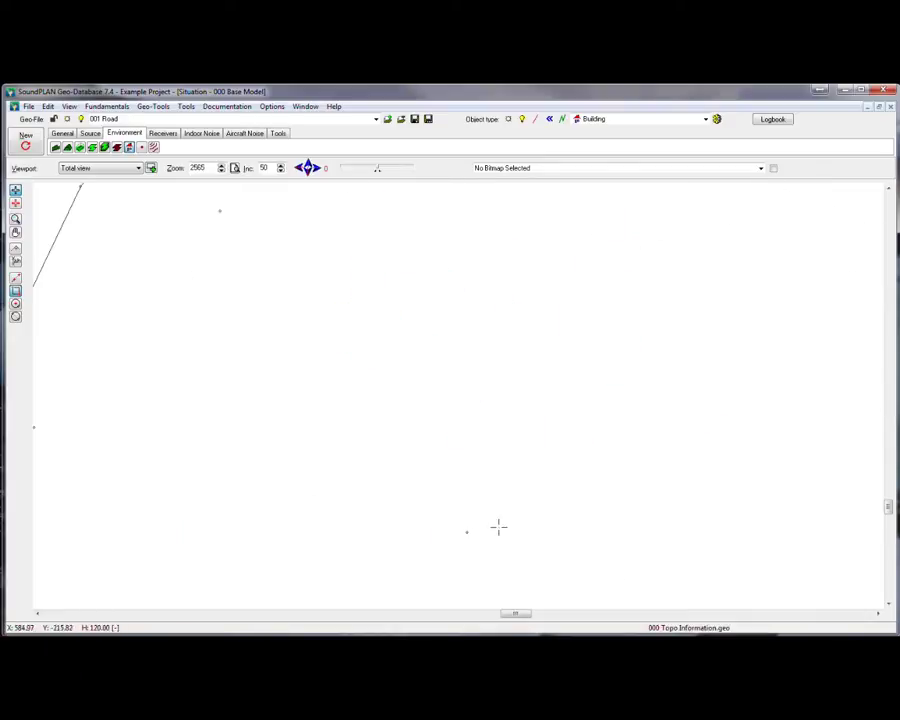
{"action": "scroll", "coordinate": [465, 457], "scroll_direction": "down", "scroll_amount": 2}
Zoom to the road's end and box-select its middle line.
{"action": "scroll", "coordinate": [474, 273], "scroll_direction": "down", "scroll_amount": 2}
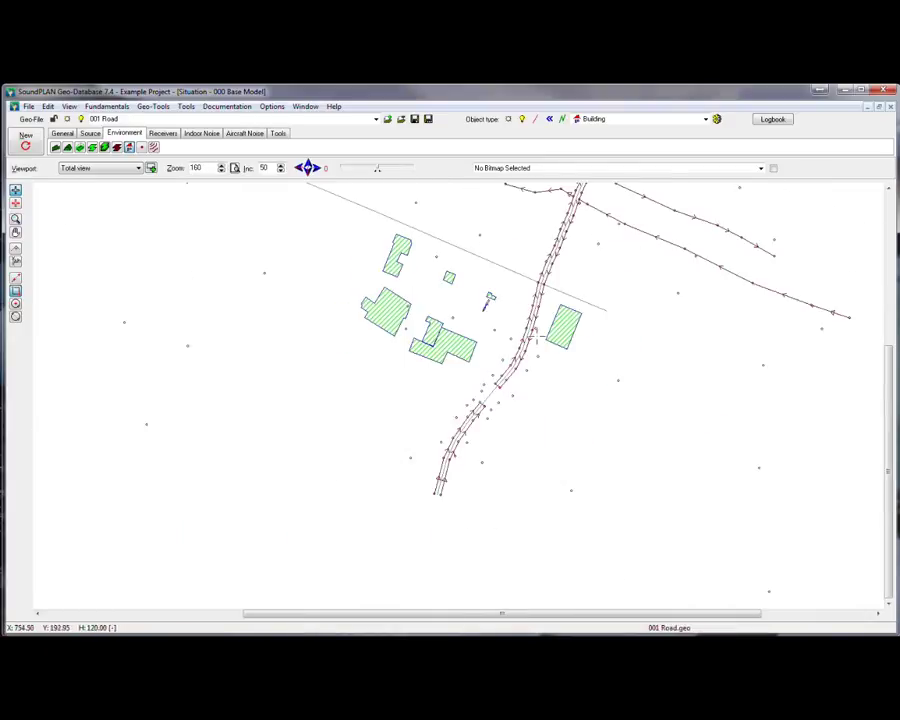
{"action": "scroll", "coordinate": [443, 492], "scroll_direction": "up", "scroll_amount": 4}
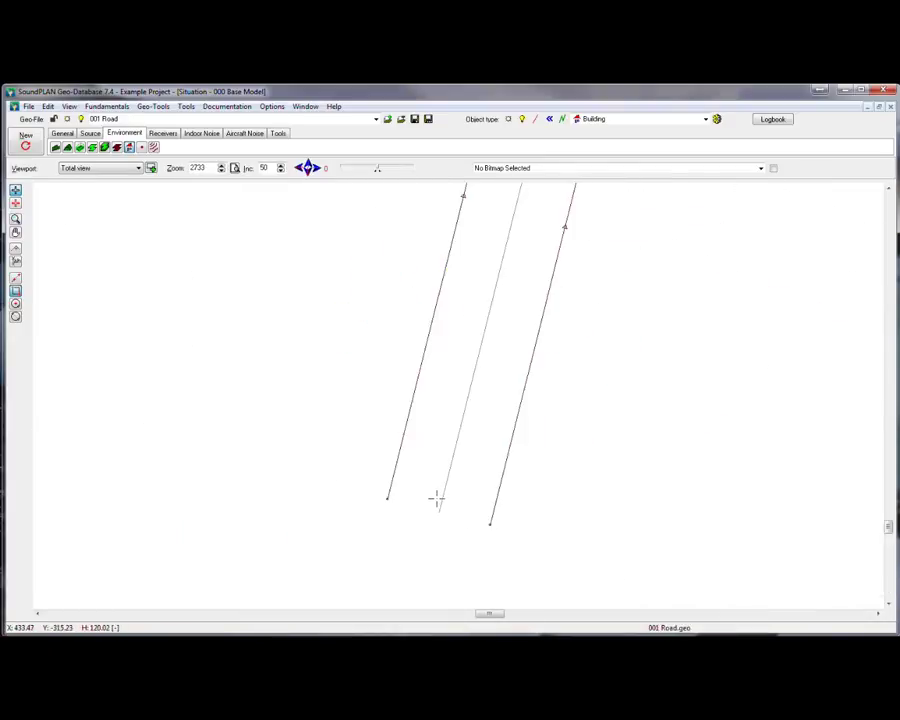
{"action": "left_click", "coordinate": [436, 498]}
{"action": "left_click_drag", "start_coordinate": [460, 521], "coordinate": [440, 508]}
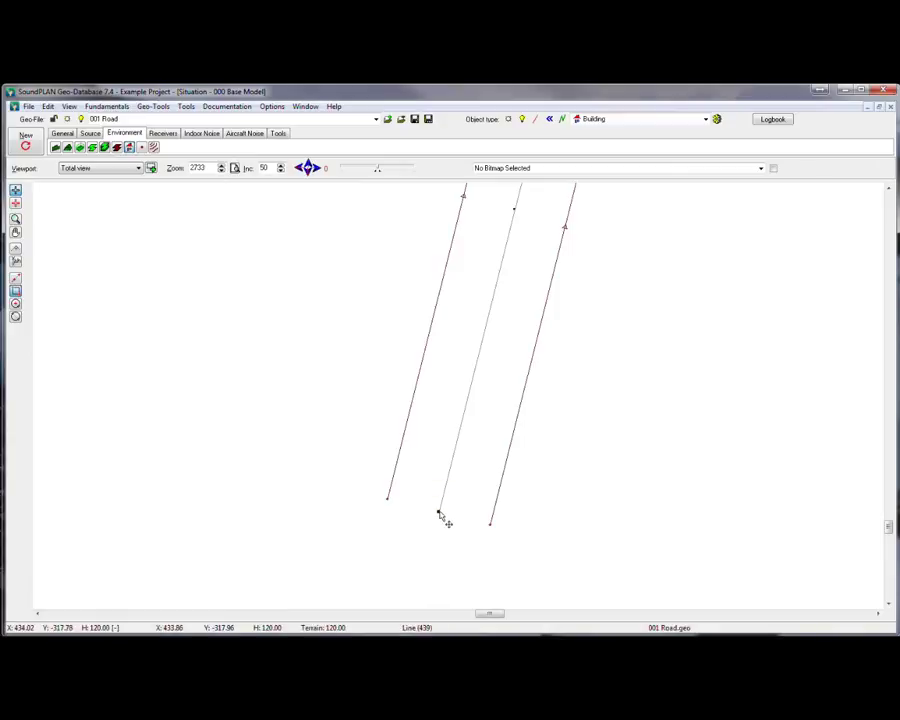
{"action": "scroll", "coordinate": [536, 360], "scroll_direction": "down", "scroll_amount": 5}
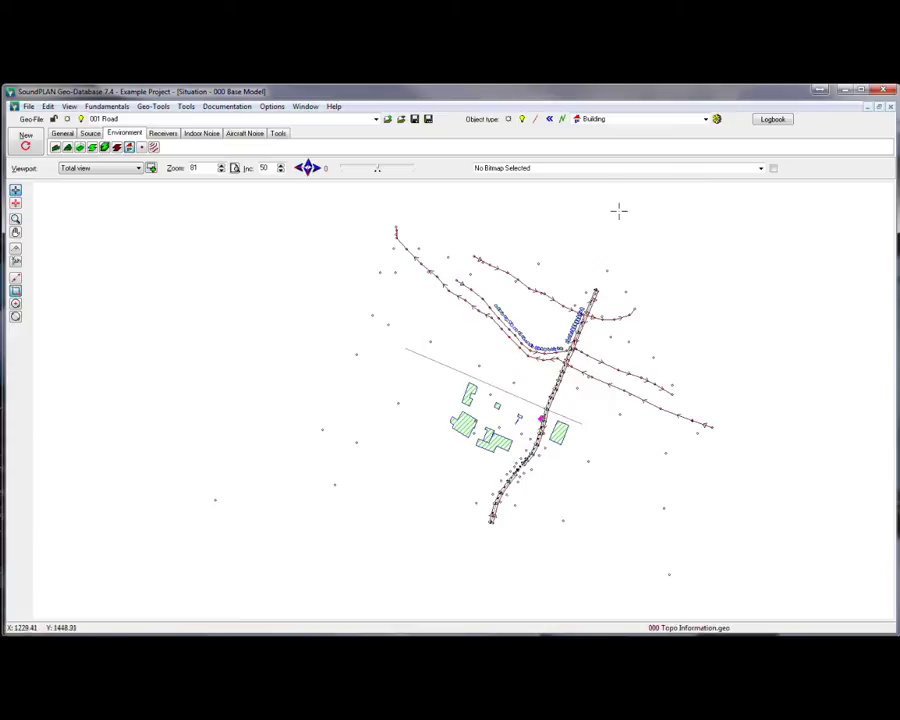
Convert the selected line to a Road object and name it Road NB.
{"action": "left_click", "coordinate": [47, 106]}
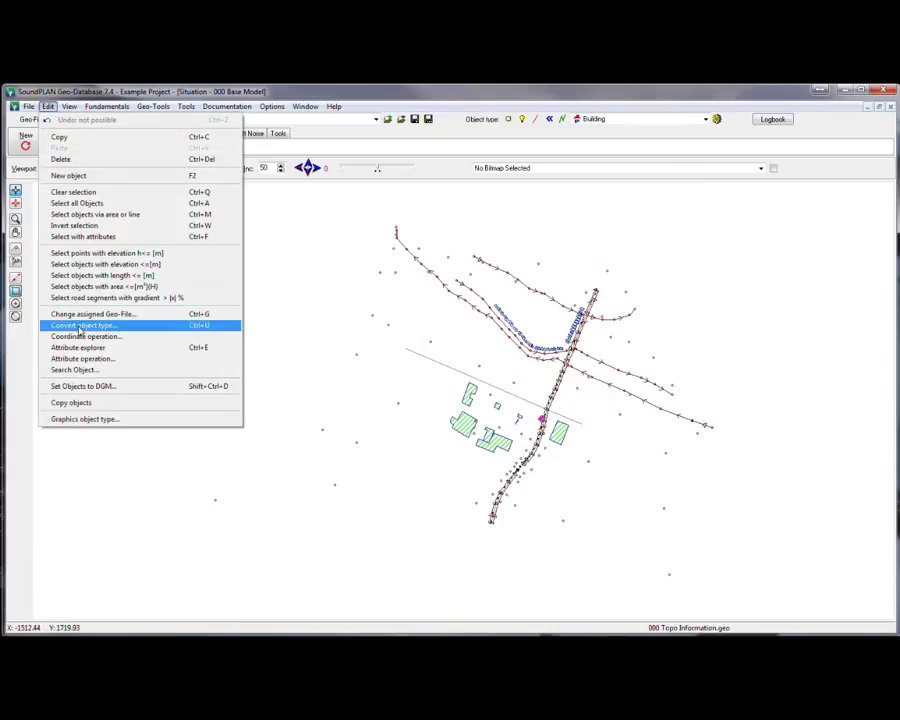
{"action": "left_click", "coordinate": [90, 323]}
{"action": "key", "text": "r"}
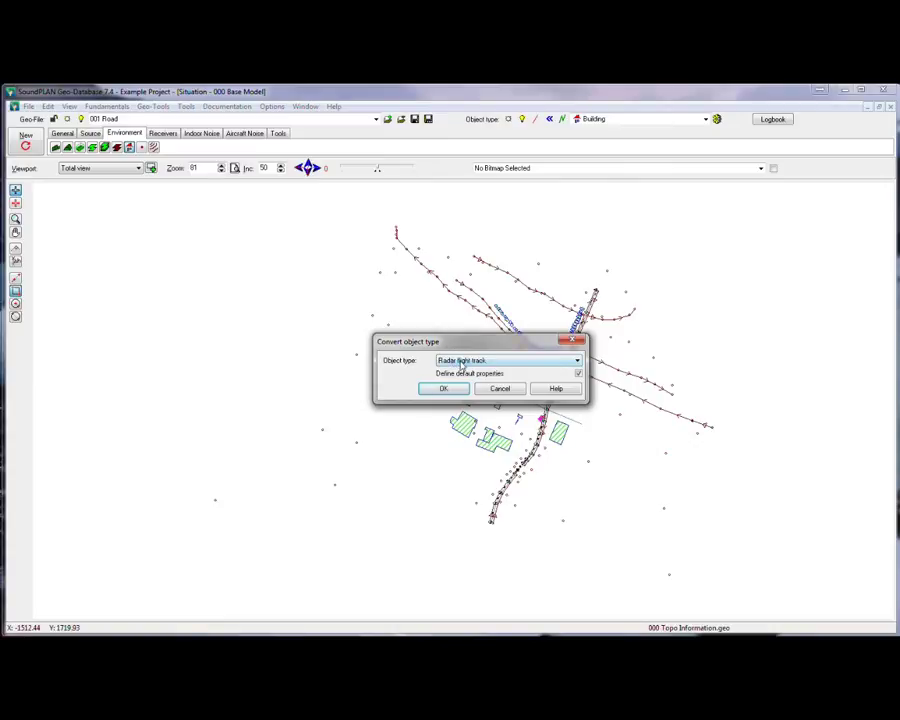
{"action": "left_click", "coordinate": [458, 361]}
{"action": "left_click", "coordinate": [450, 393]}
{"action": "left_click", "coordinate": [446, 389]}
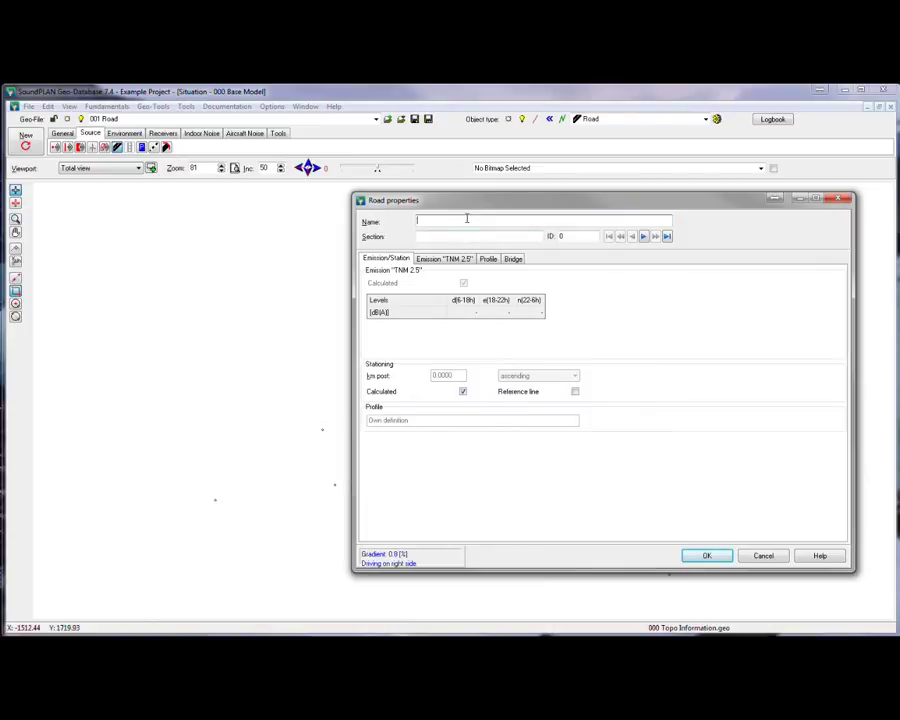
{"action": "type", "text": "Road NB"}
In the TNM 2.5 table, enter 1500/1000/500 veh/h with 5% medium and heavy trucks by day.
{"action": "left_click", "coordinate": [456, 258]}
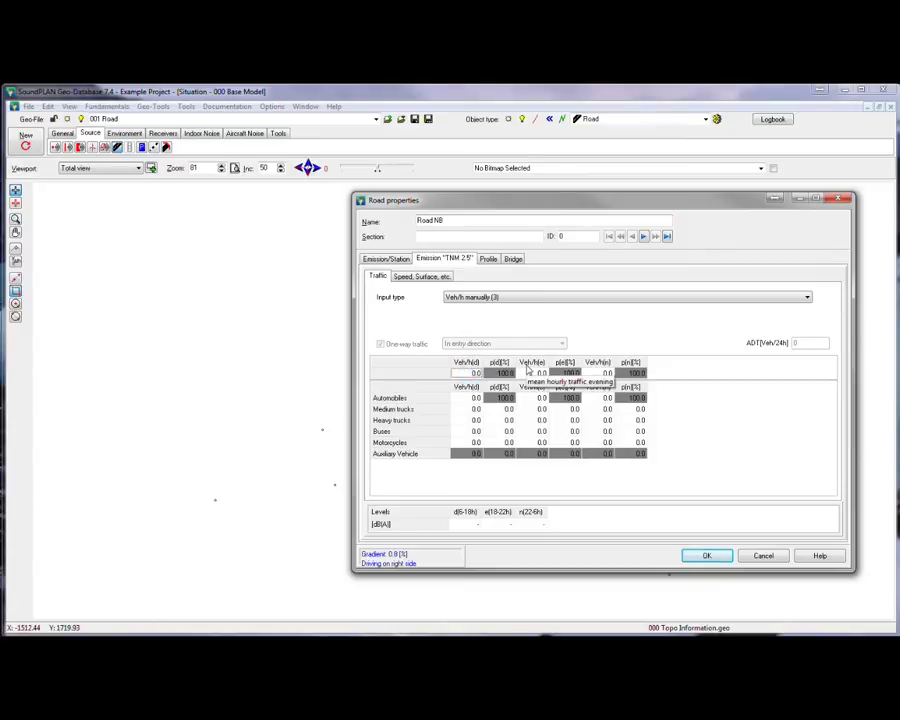
{"action": "type", "text": "1500"}
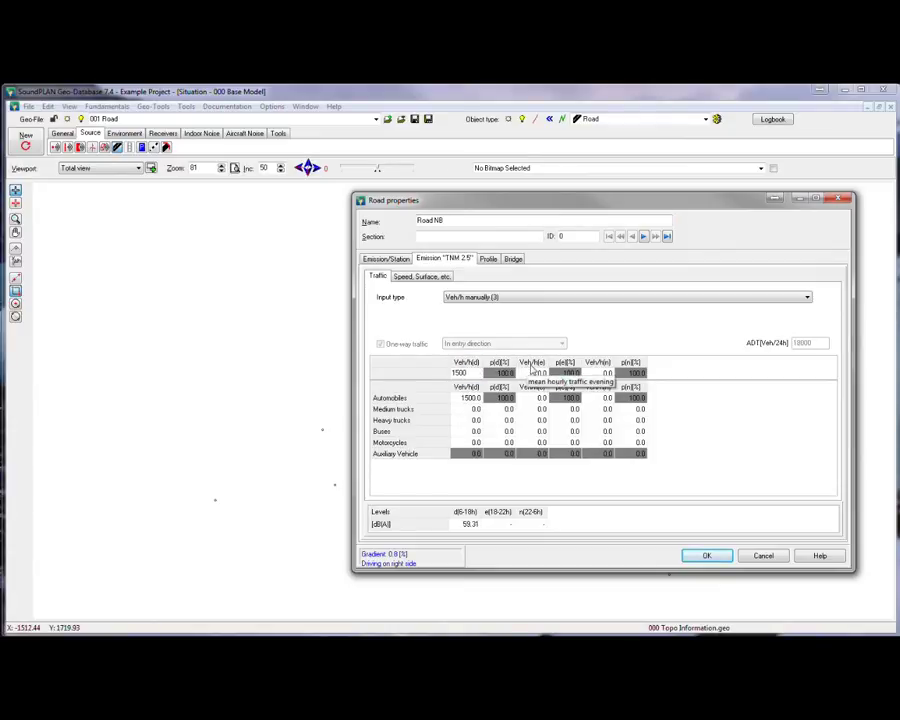
{"action": "left_click", "coordinate": [506, 409]}
{"action": "type", "text": "5"}
{"action": "left_click", "coordinate": [507, 421]}
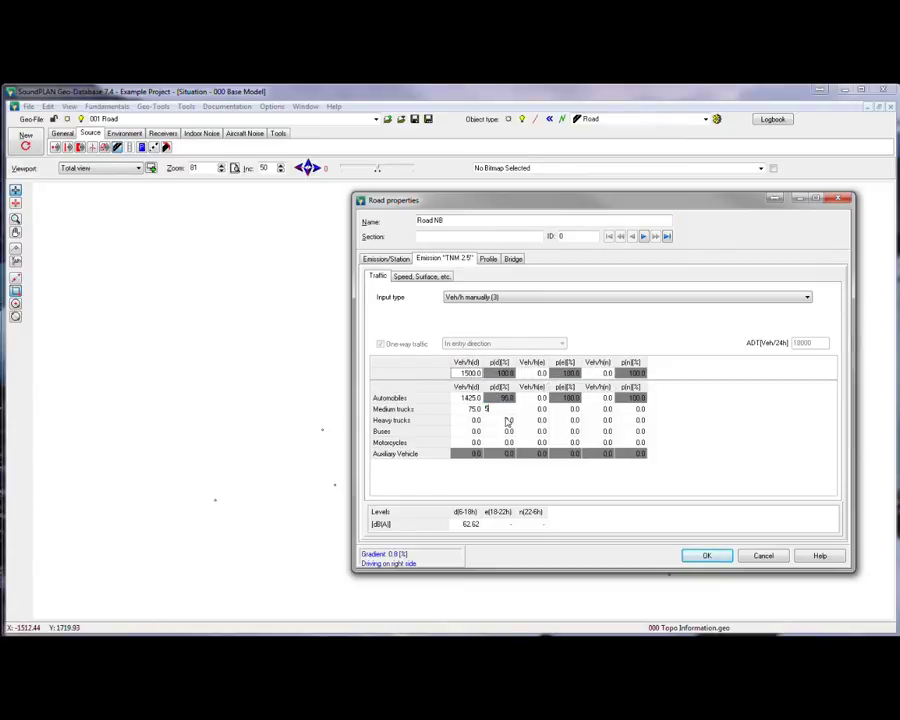
{"action": "type", "text": "5"}
{"action": "left_click", "coordinate": [540, 373]}
{"action": "type", "text": "100"}
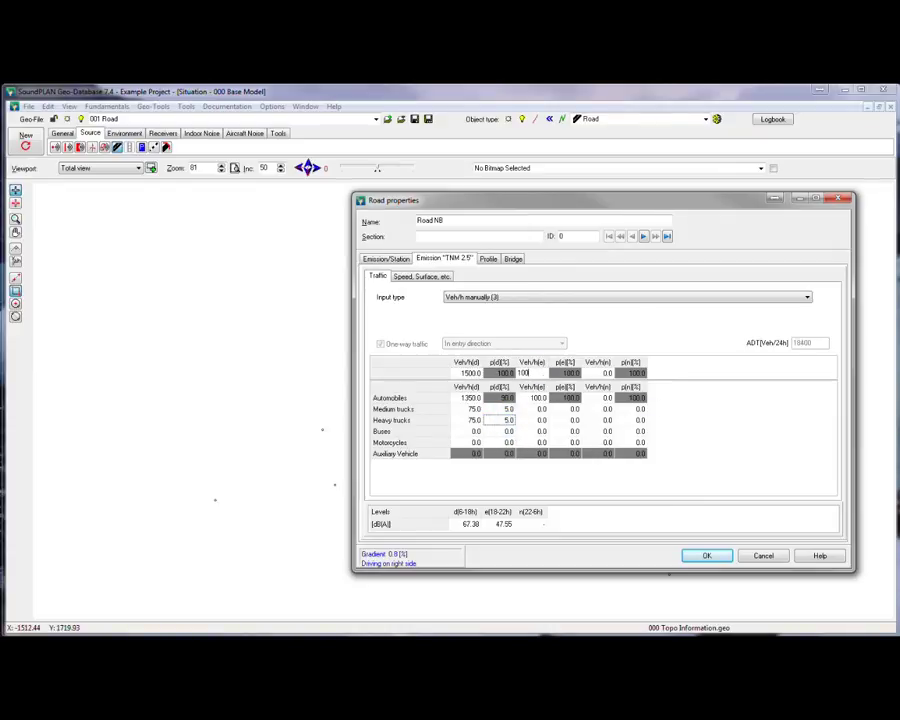
{"action": "type", "text": "0"}
{"action": "left_click", "coordinate": [597, 373]}
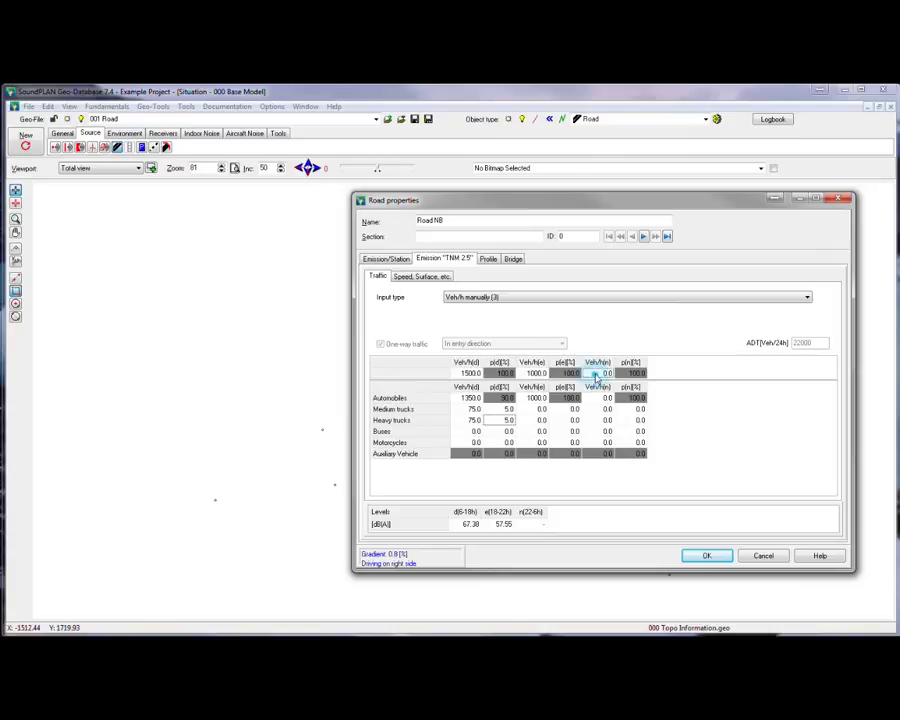
{"action": "type", "text": "500"}
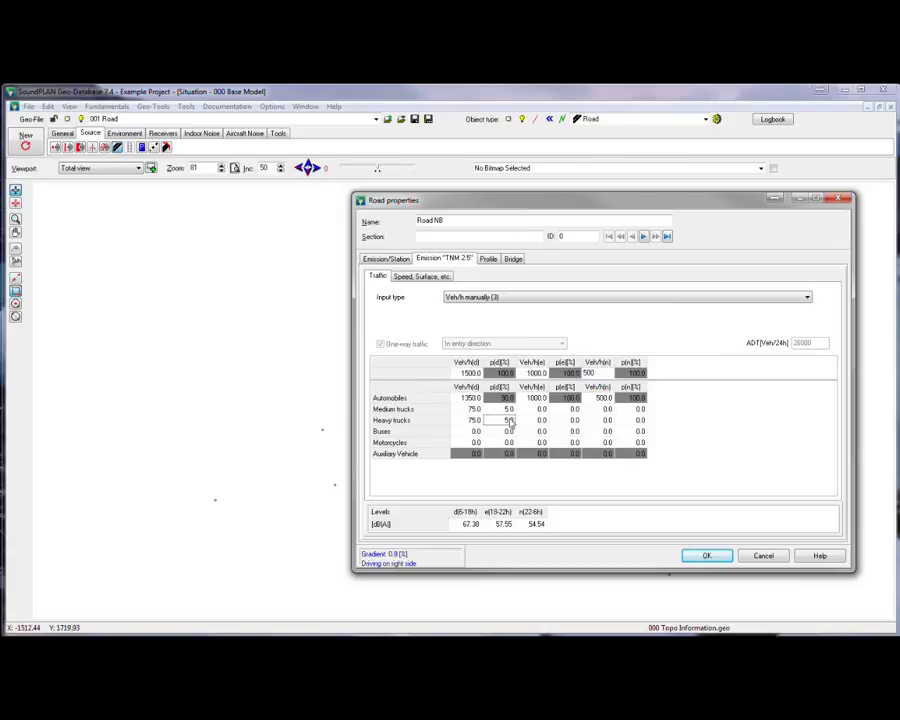
Set medium and heavy trucks to 5% each for evening and night.
{"action": "left_click", "coordinate": [573, 409]}
{"action": "type", "text": "5"}
{"action": "left_click", "coordinate": [573, 420]}
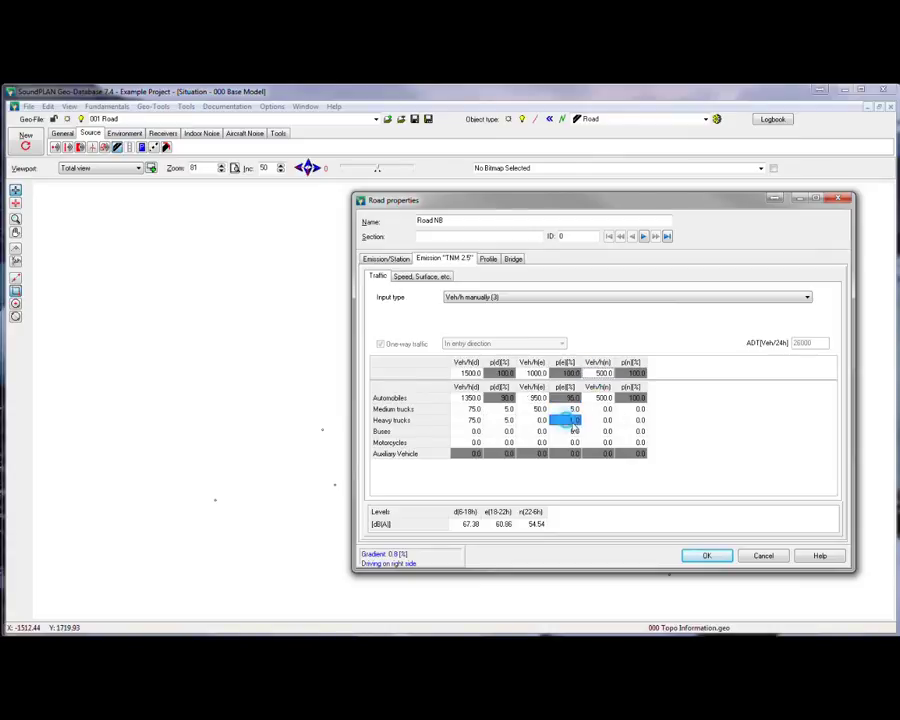
{"action": "type", "text": "5"}
{"action": "left_click", "coordinate": [638, 420]}
{"action": "type", "text": "5"}
{"action": "left_click", "coordinate": [638, 409]}
{"action": "type", "text": "5"}
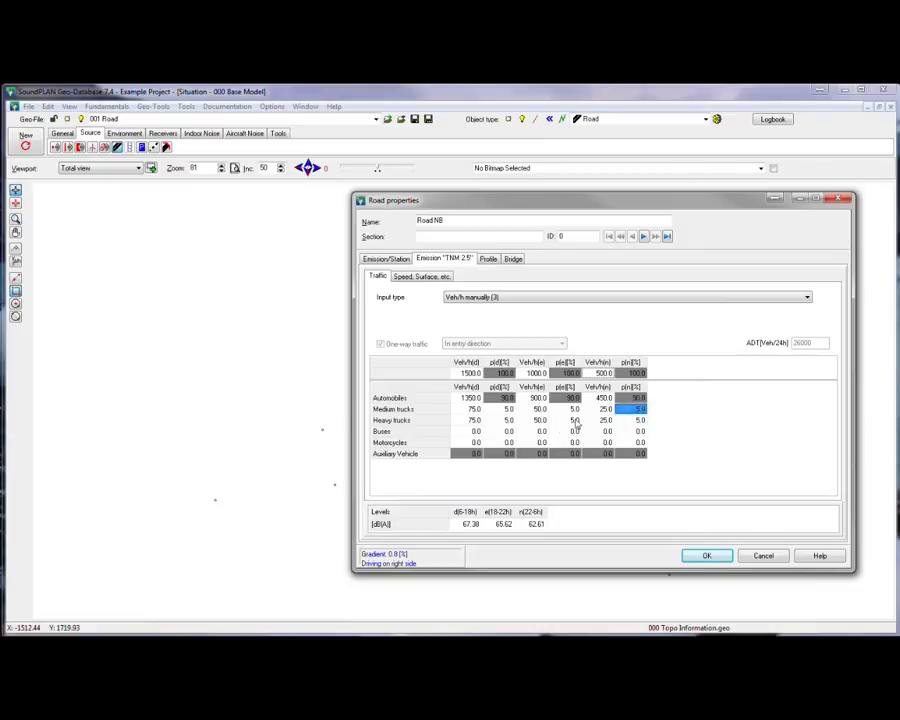
Enter buses at 30/20/10 veh/h for day, evening and night with a 2% share.
{"action": "left_click", "coordinate": [476, 431]}
{"action": "type", "text": "30"}
{"action": "left_click", "coordinate": [507, 432]}
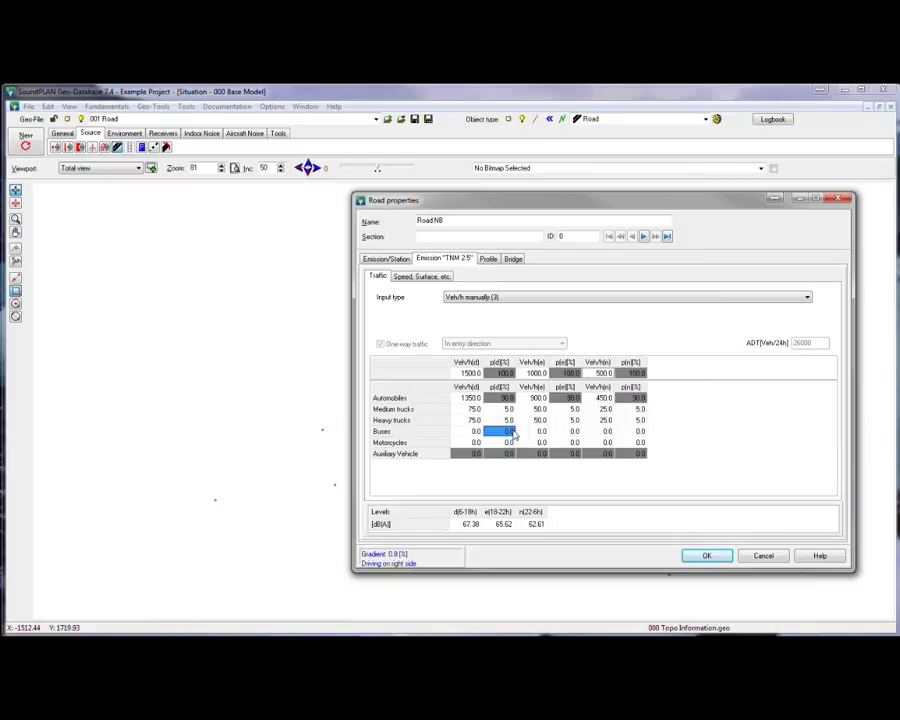
{"action": "type", "text": "2"}
{"action": "left_click", "coordinate": [604, 431]}
{"action": "type", "text": "10"}
{"action": "left_click", "coordinate": [638, 431]}
{"action": "type", "text": "2"}
{"action": "left_click", "coordinate": [540, 431]}
{"action": "type", "text": "20"}
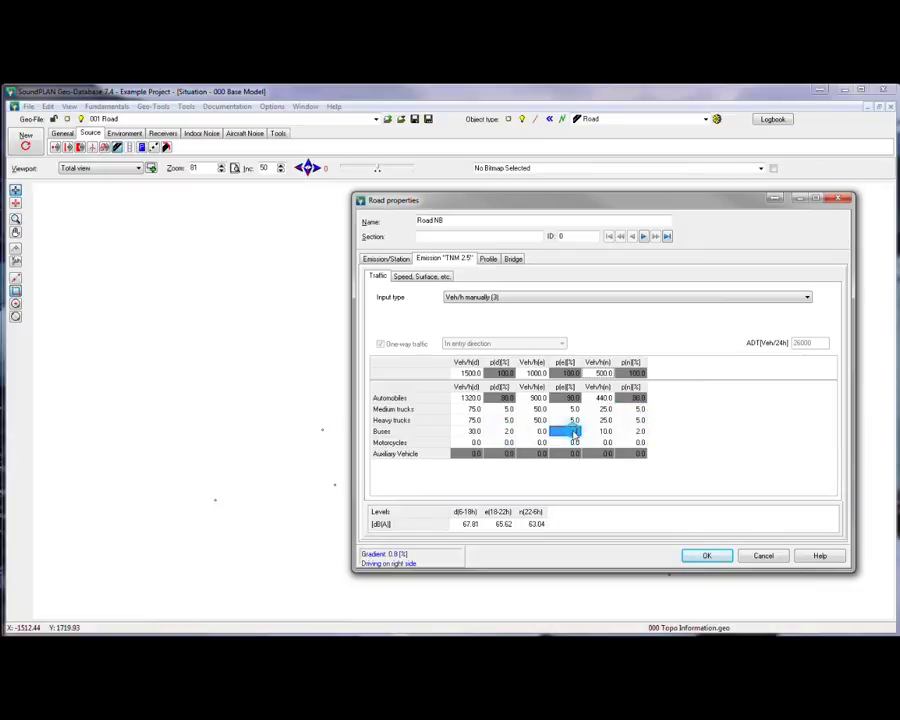
{"action": "left_click", "coordinate": [573, 431]}
Finish the 2% evening bus share, then give automobiles 64 km/h and copy it to all vehicles.
{"action": "type", "text": "2"}
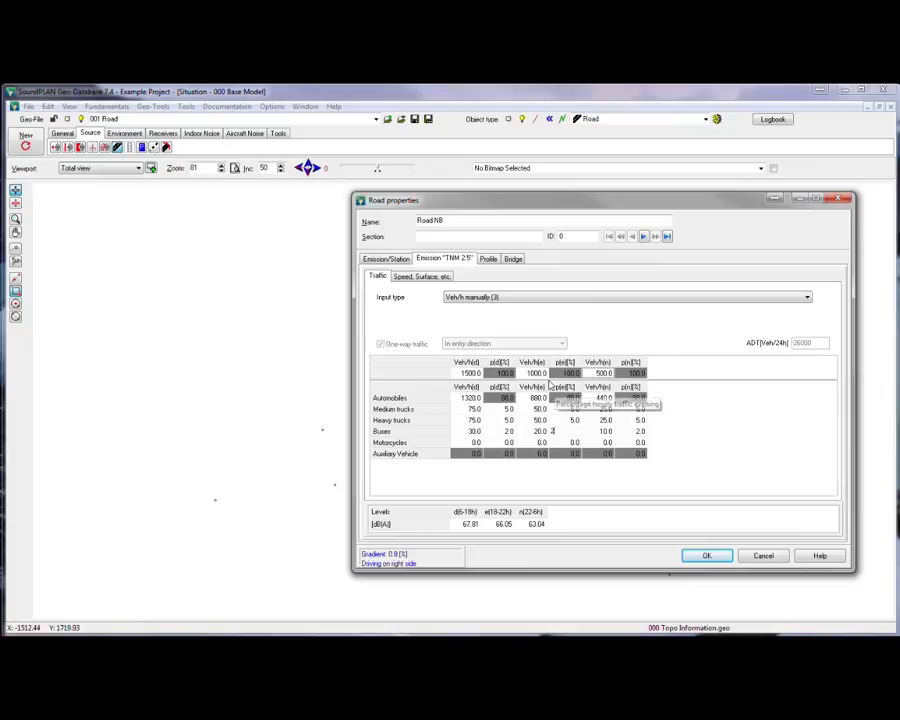
{"action": "left_click", "coordinate": [421, 277]}
{"action": "left_click", "coordinate": [570, 313]}
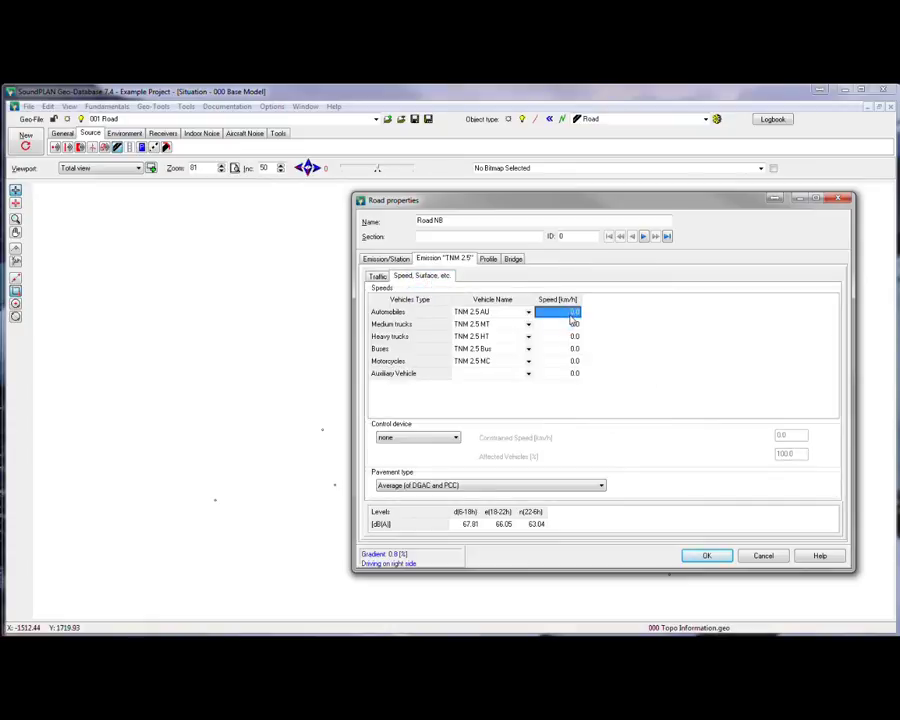
{"action": "type", "text": "50"}
{"action": "key", "text": "Return"}
{"action": "type", "text": "60"}
{"action": "key", "text": "Return"}
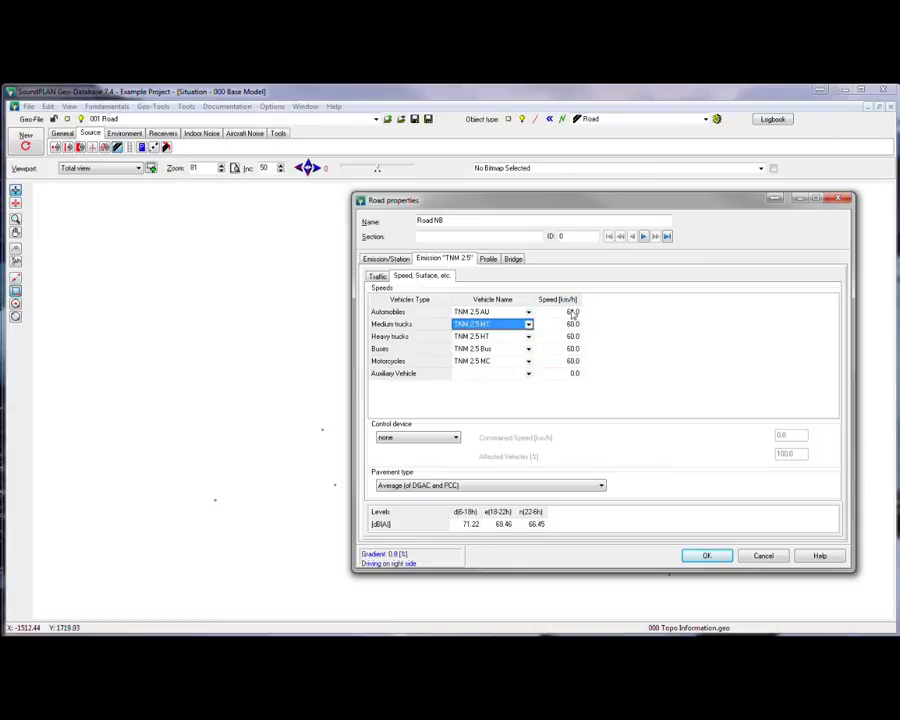
{"action": "left_click", "coordinate": [572, 312]}
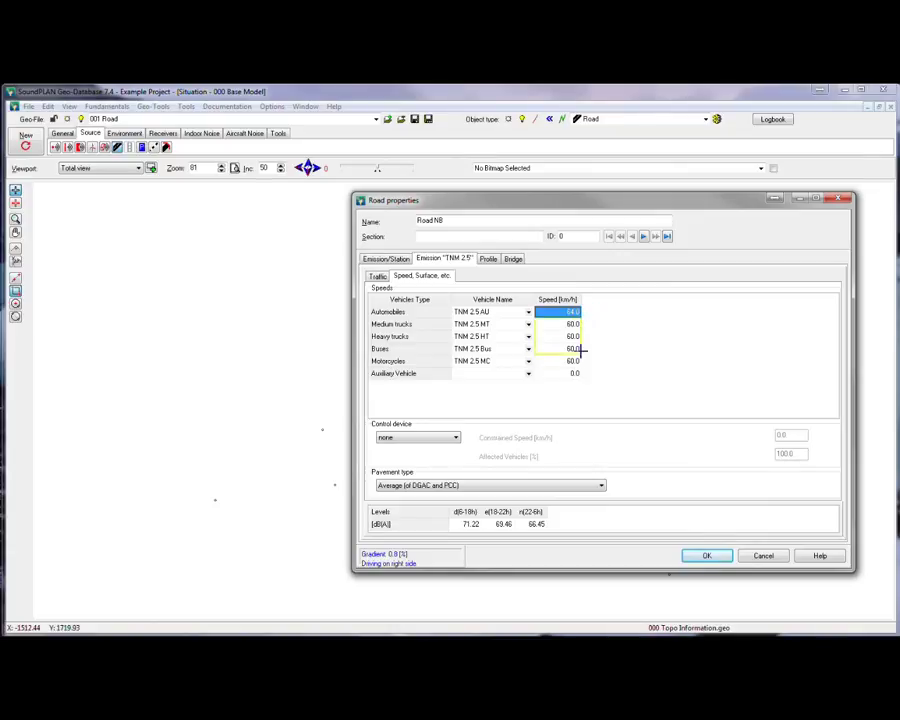
{"action": "key", "text": "Return"}
Set the lane width on the Profile tab to 8 m.
{"action": "left_click", "coordinate": [488, 258]}
{"action": "left_click", "coordinate": [492, 336]}
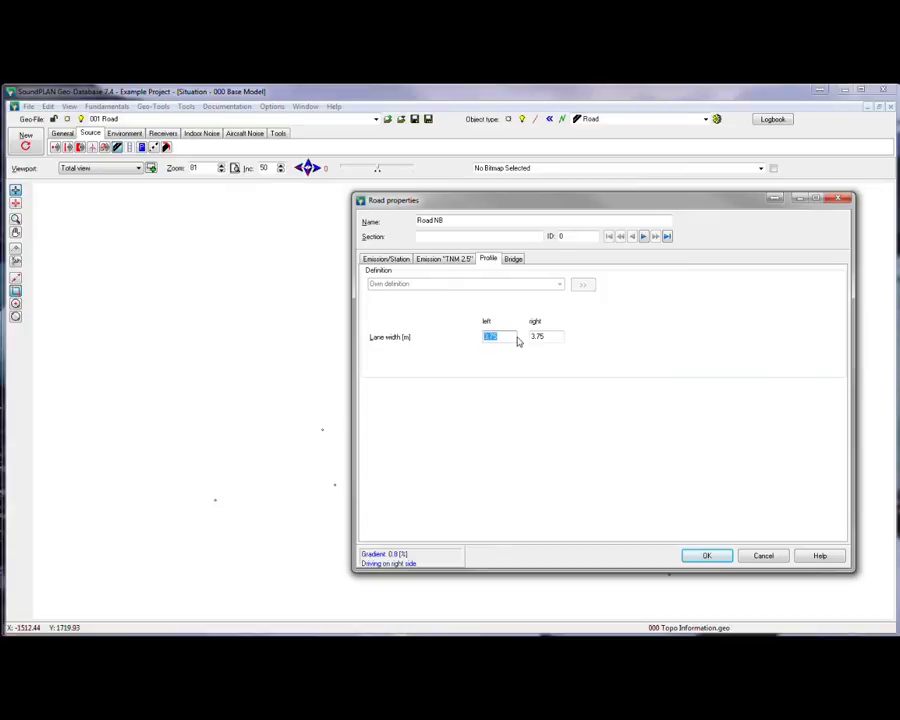
{"action": "type", "text": "8"}
{"action": "key", "text": "BackSpace"}
{"action": "left_click_drag", "start_coordinate": [548, 337], "coordinate": [528, 341]}
{"action": "type", "text": "800"}
Check the resulting 71.46/69.70/66.68 dB(A) emission levels and apply the road properties.
{"action": "left_click", "coordinate": [436, 260]}
{"action": "left_click", "coordinate": [386, 258]}
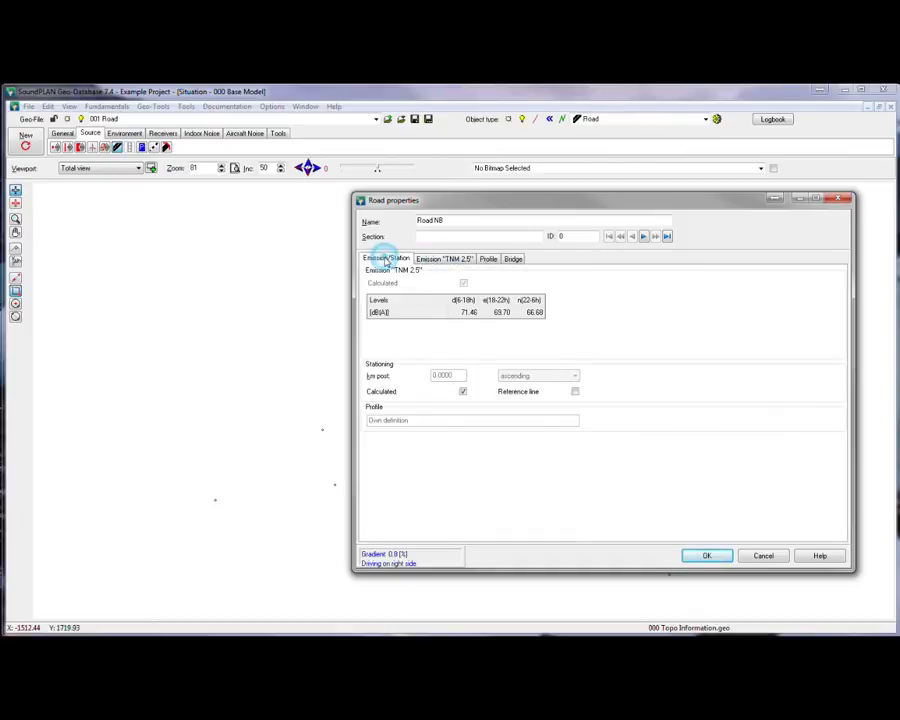
{"action": "left_click", "coordinate": [707, 557]}
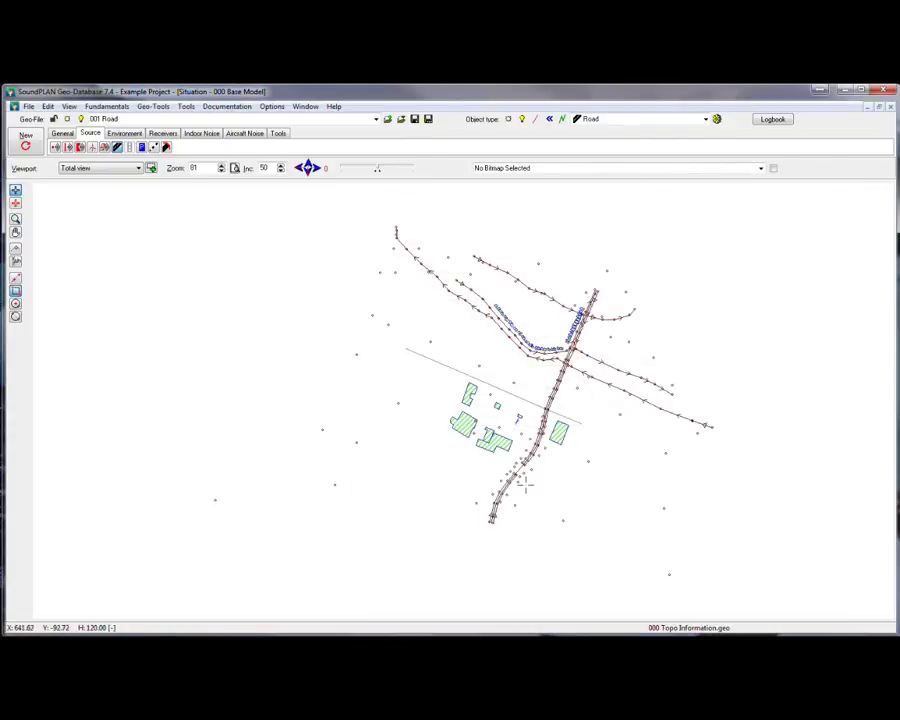
Zoom in to check Road NB on the site map, then save the situation.
{"action": "scroll", "coordinate": [516, 500], "scroll_direction": "up", "scroll_amount": 4}
{"action": "scroll", "coordinate": [500, 460], "scroll_direction": "down", "scroll_amount": 2}
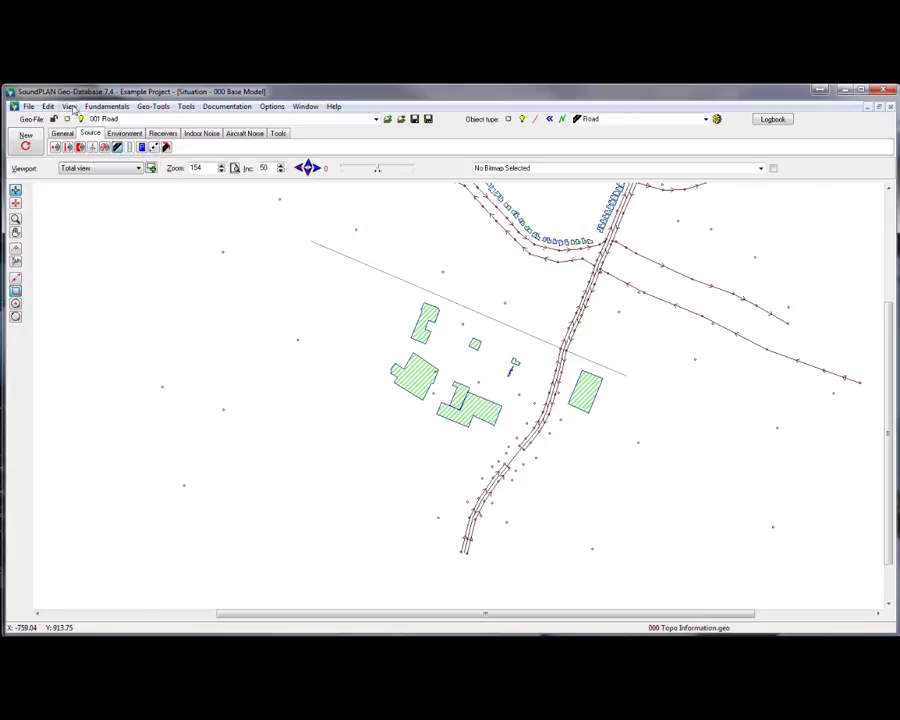
{"action": "left_click", "coordinate": [29, 106]}
{"action": "left_click", "coordinate": [55, 150]}
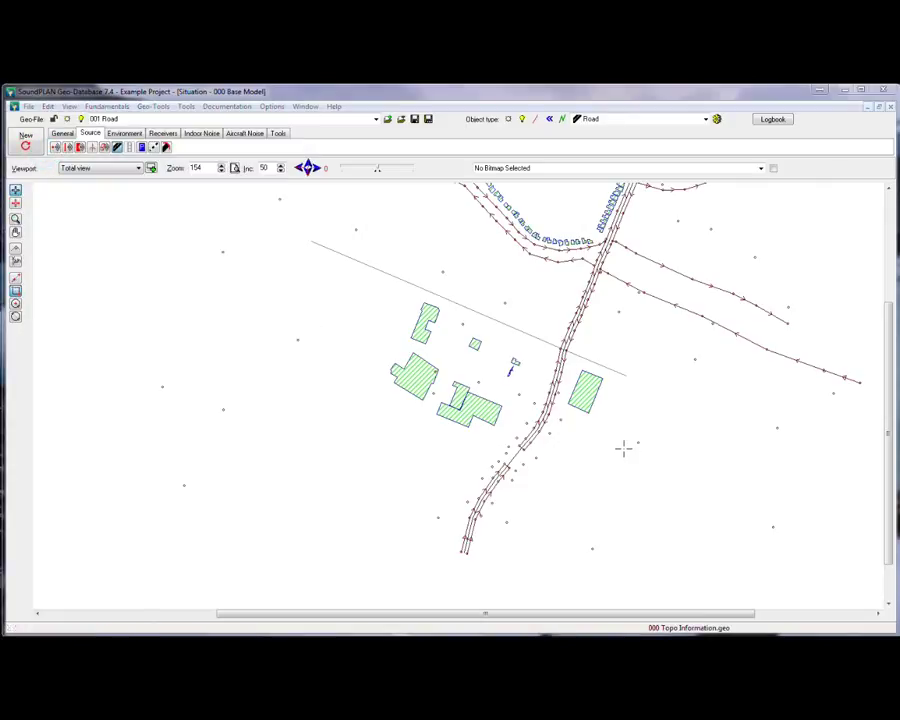